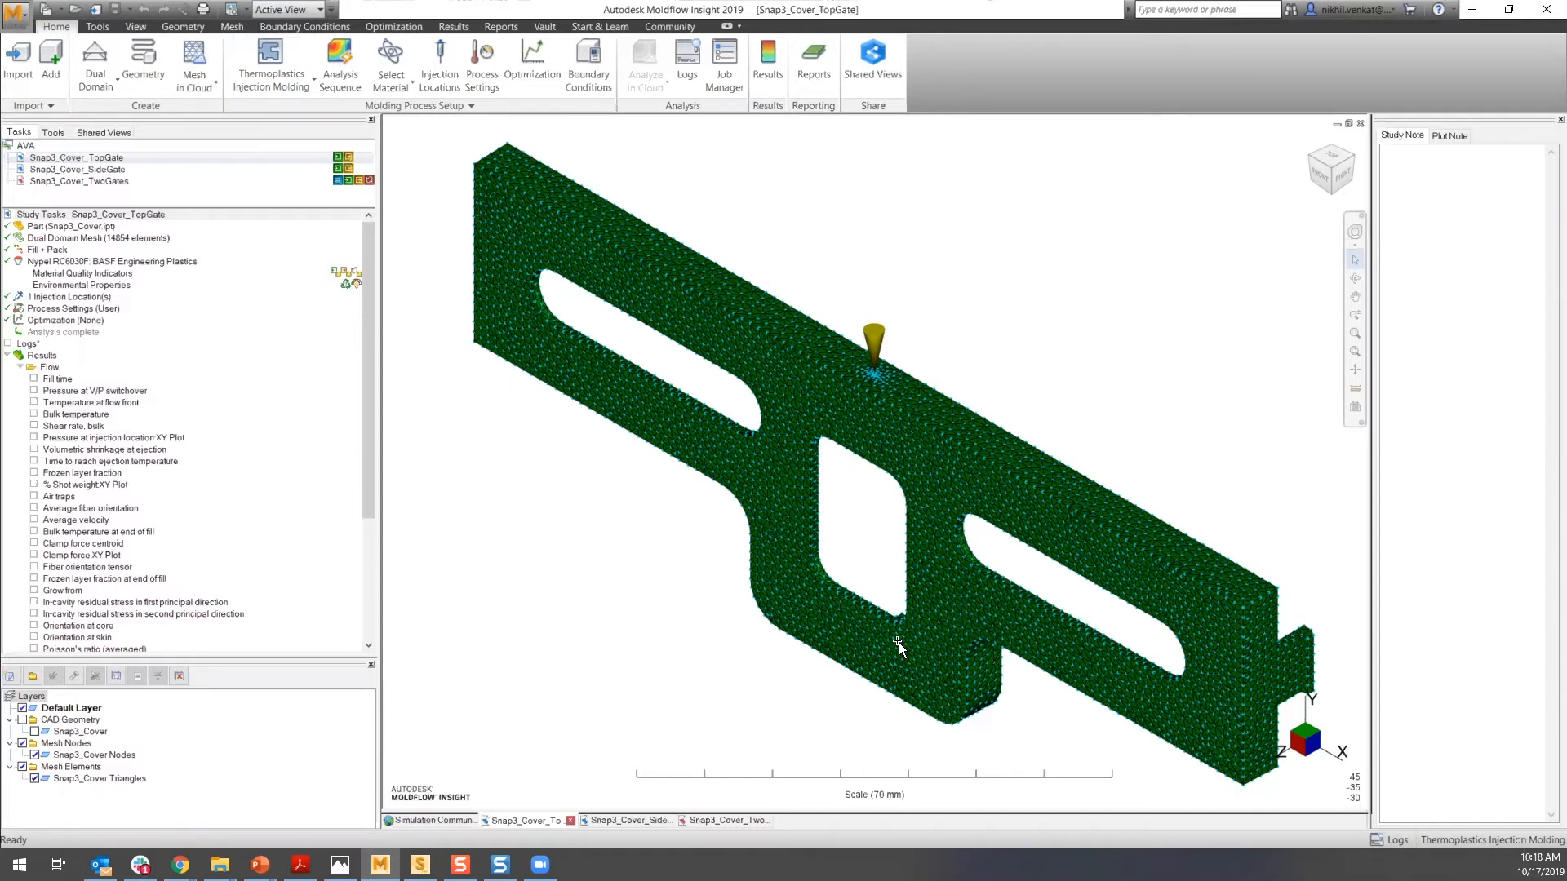
- Orbit, reset and zoom the view to inspect the top-gate study's dual domain mesh
middle_drag(855, 600, 712, 588)
mouse_move(911, 653)
middle_down()
mouse_move(923, 603)
mouse_move(951, 608)
middle_up()
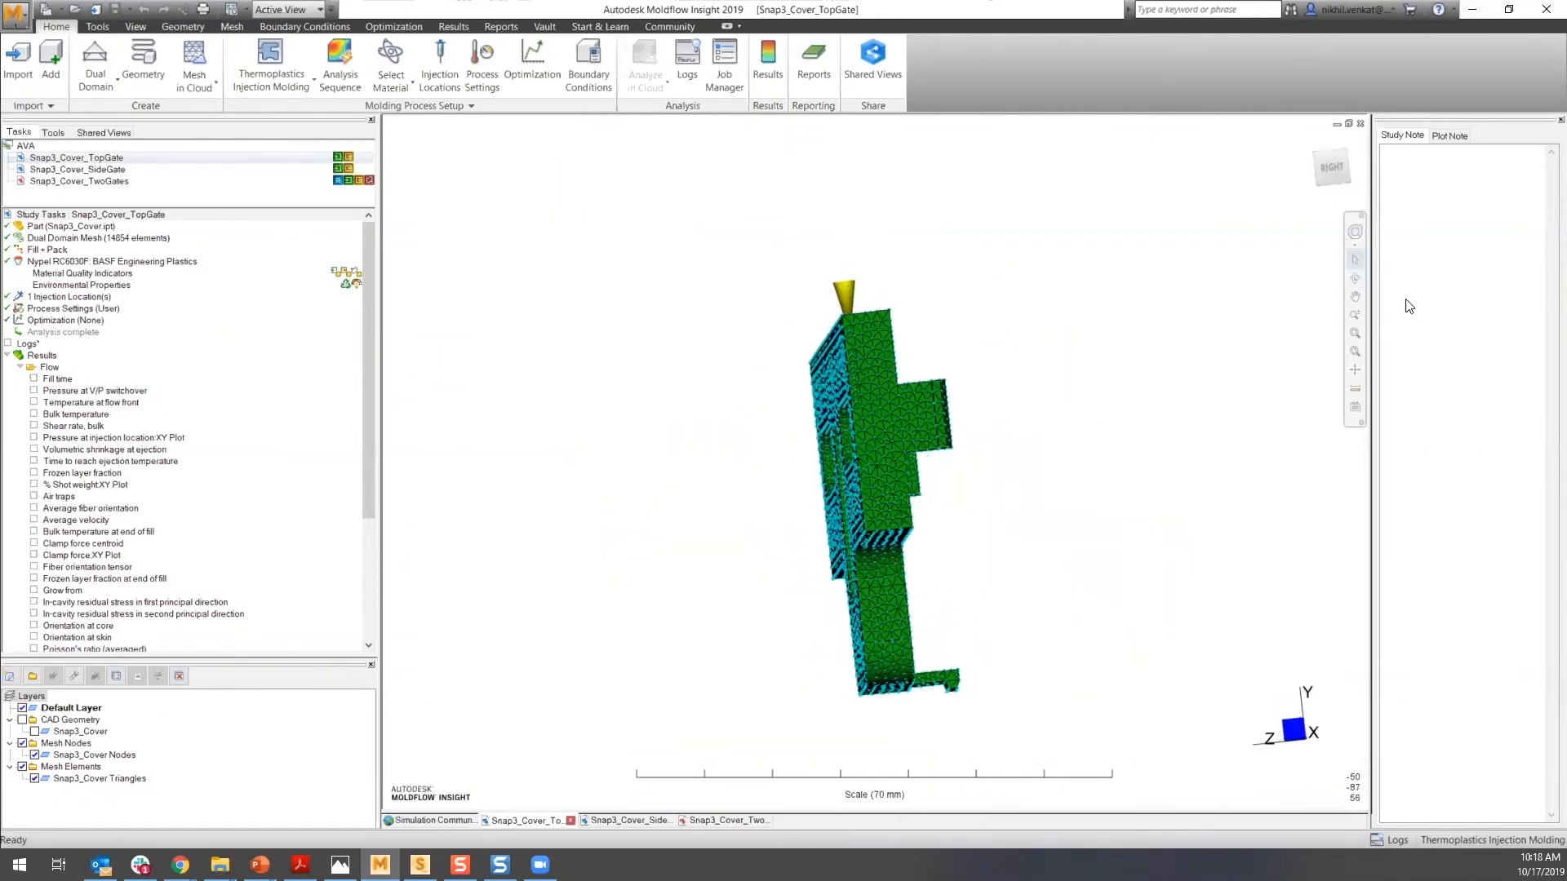
click(1309, 144)
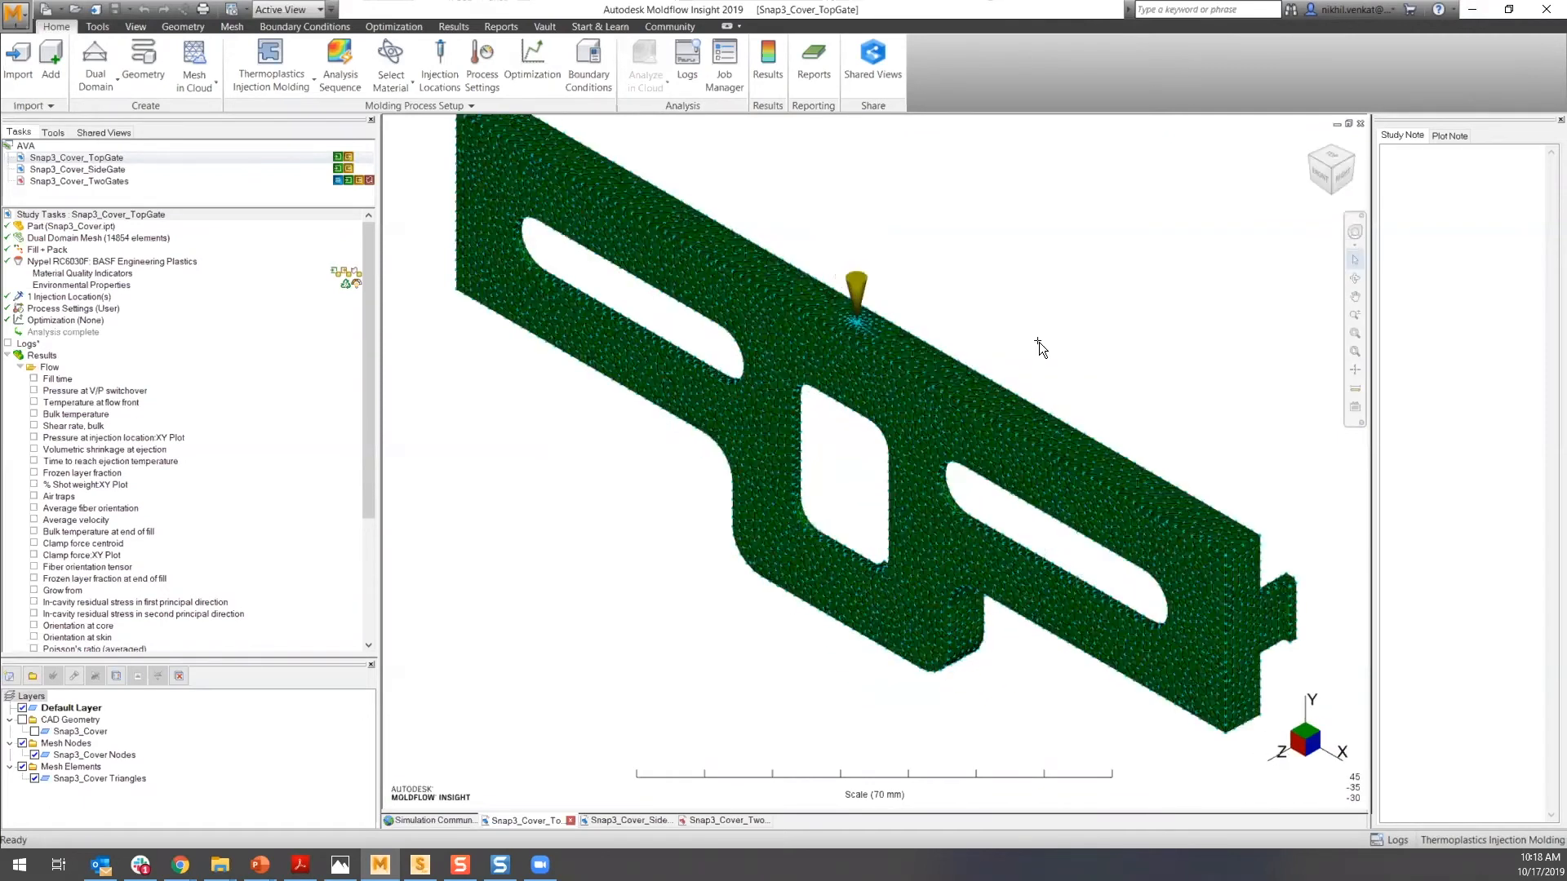
scroll(887, 354, up, 1)
scroll(884, 349, down, 2)
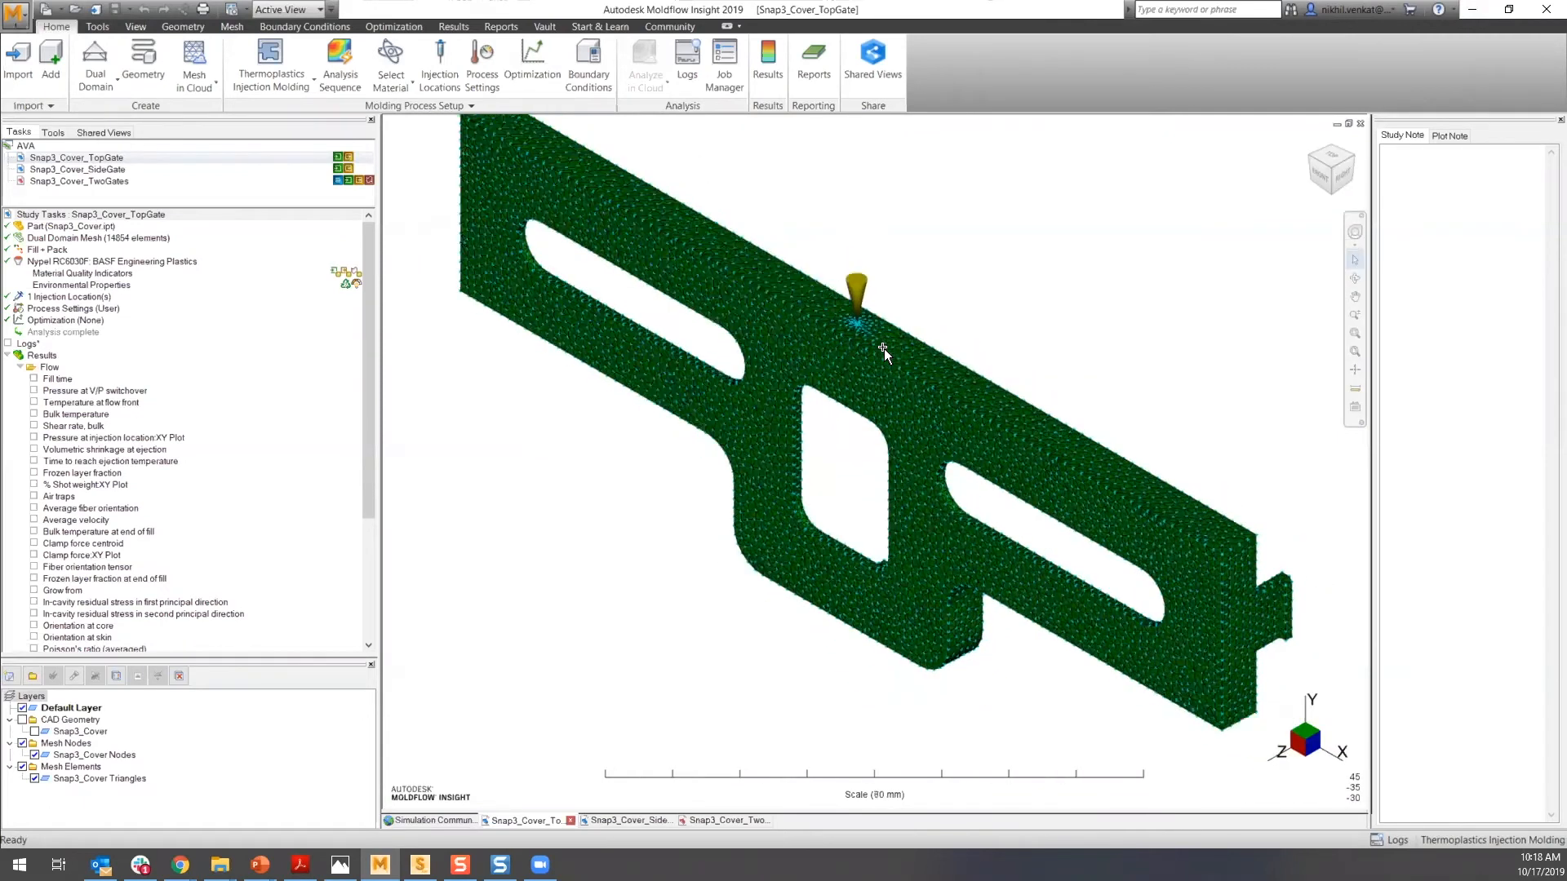
middle_drag(826, 283, 800, 326)
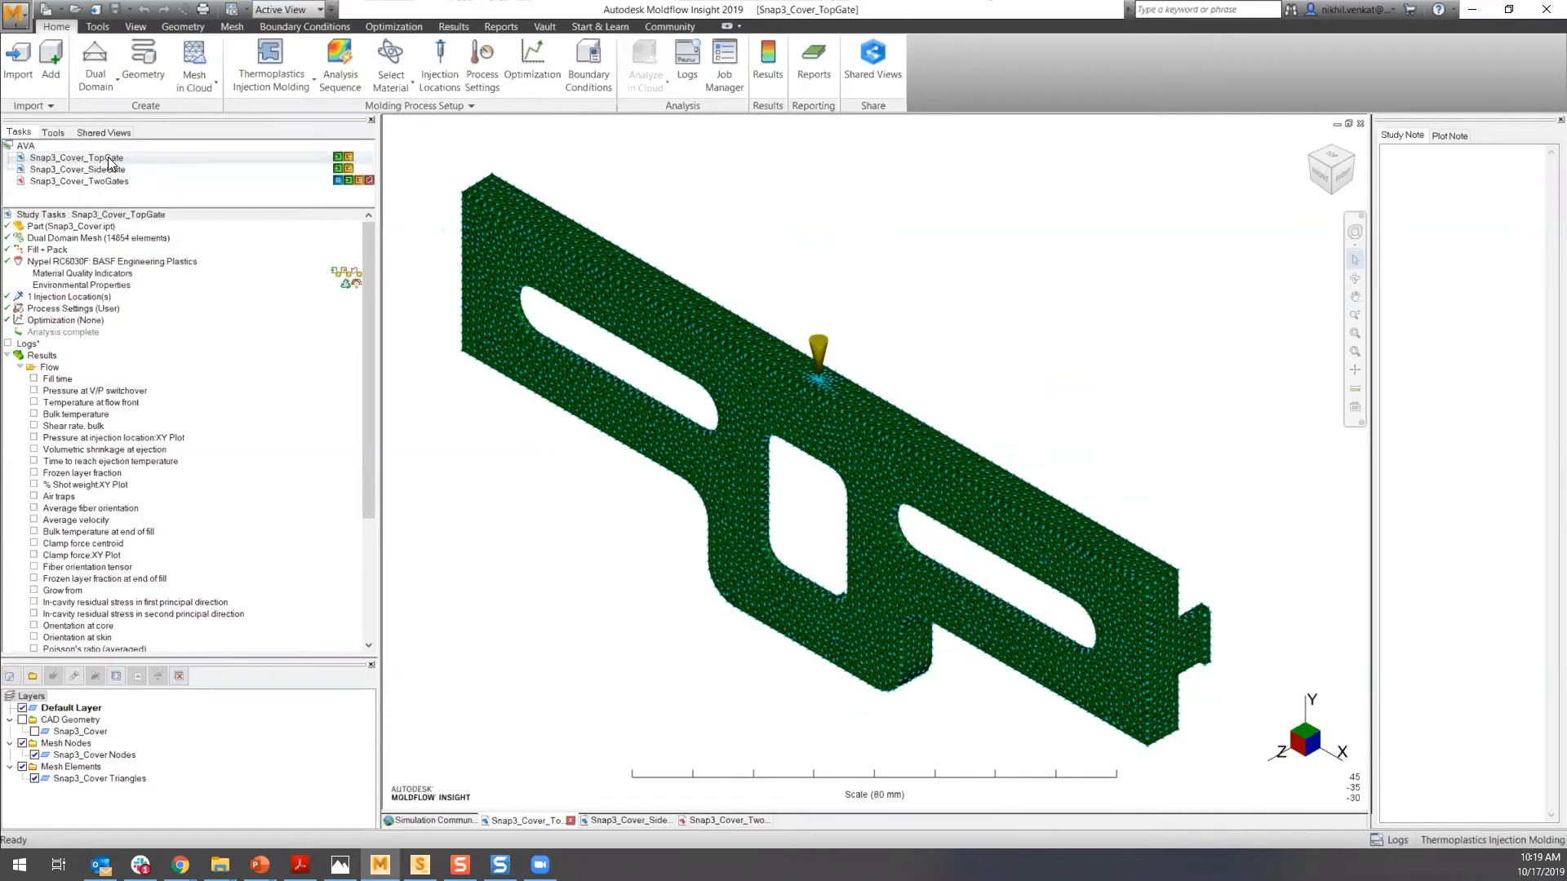
- Open the Snap3_Cover_SideGate study from the project list
mouse_move(115, 168)
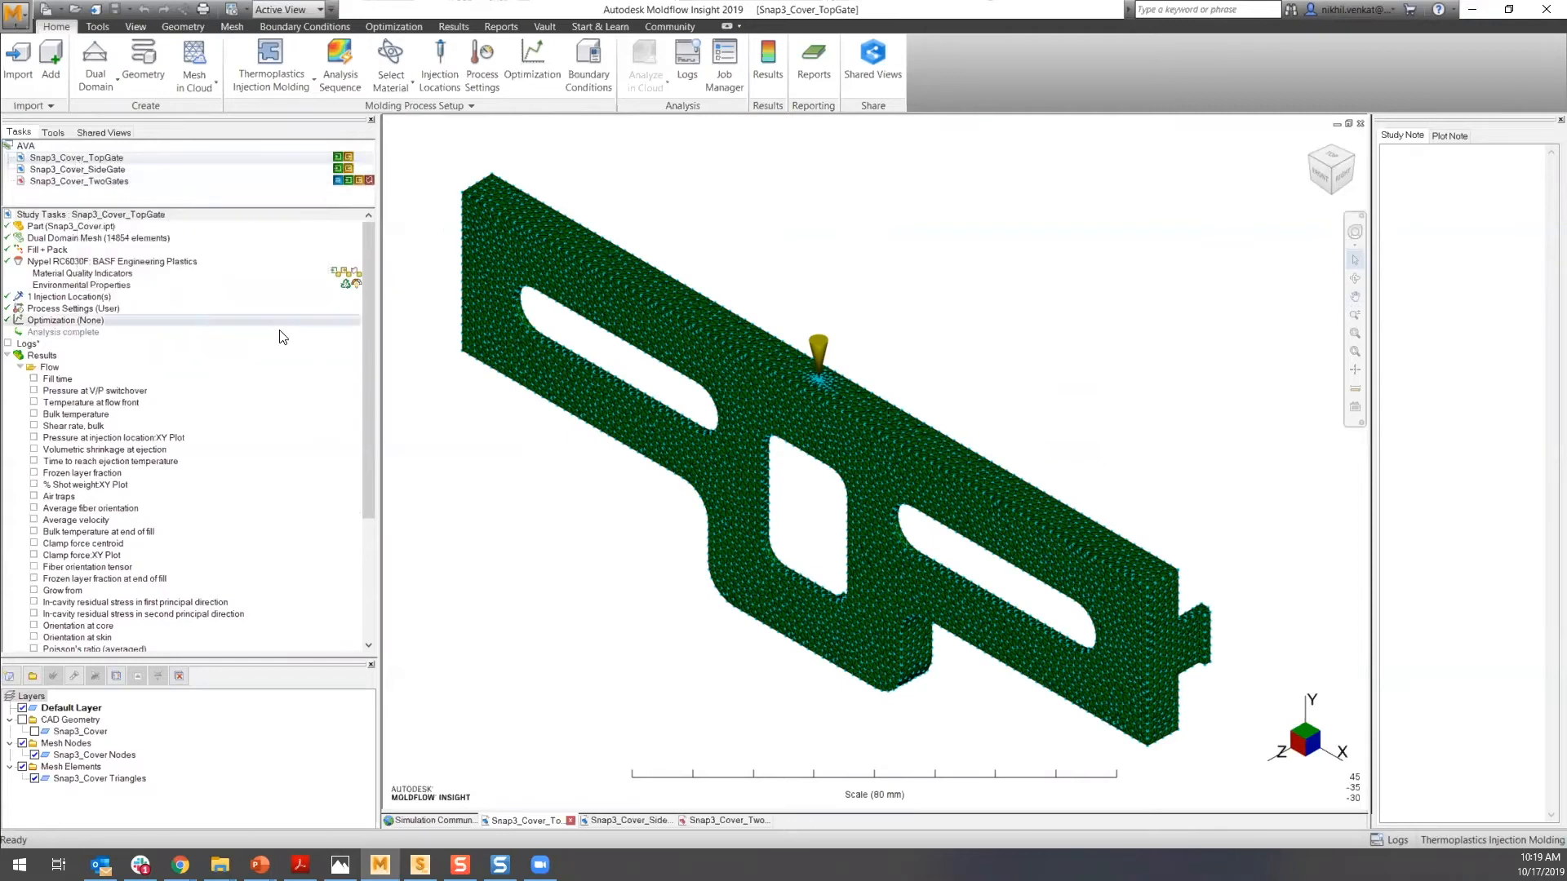
scroll(359, 468, down, 1)
scroll(360, 468, down, 3)
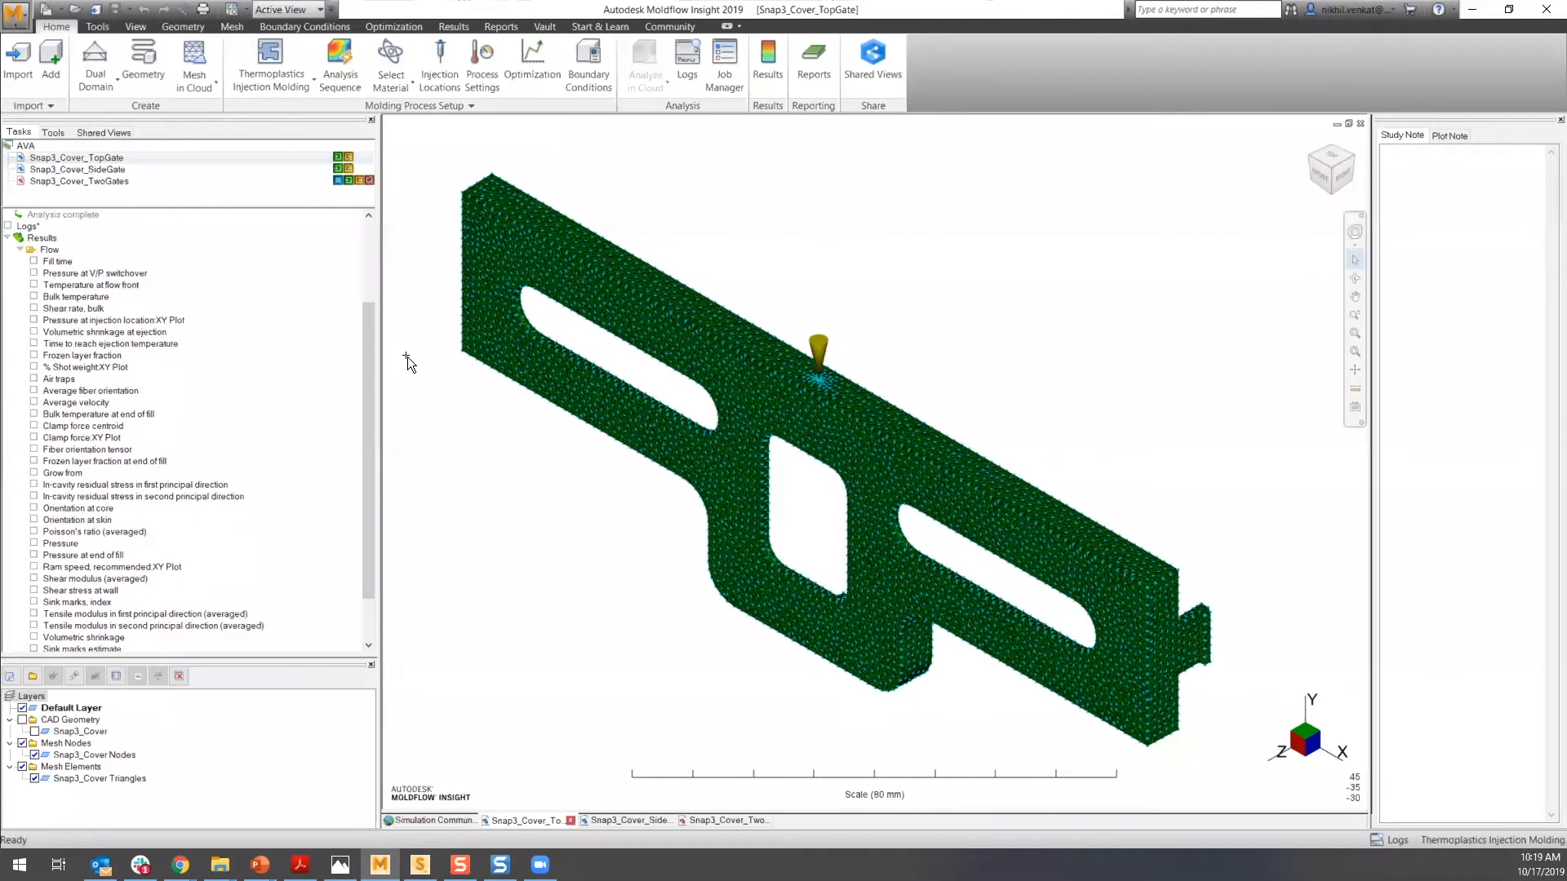
mouse_move(224, 170)
double_click(78, 169)
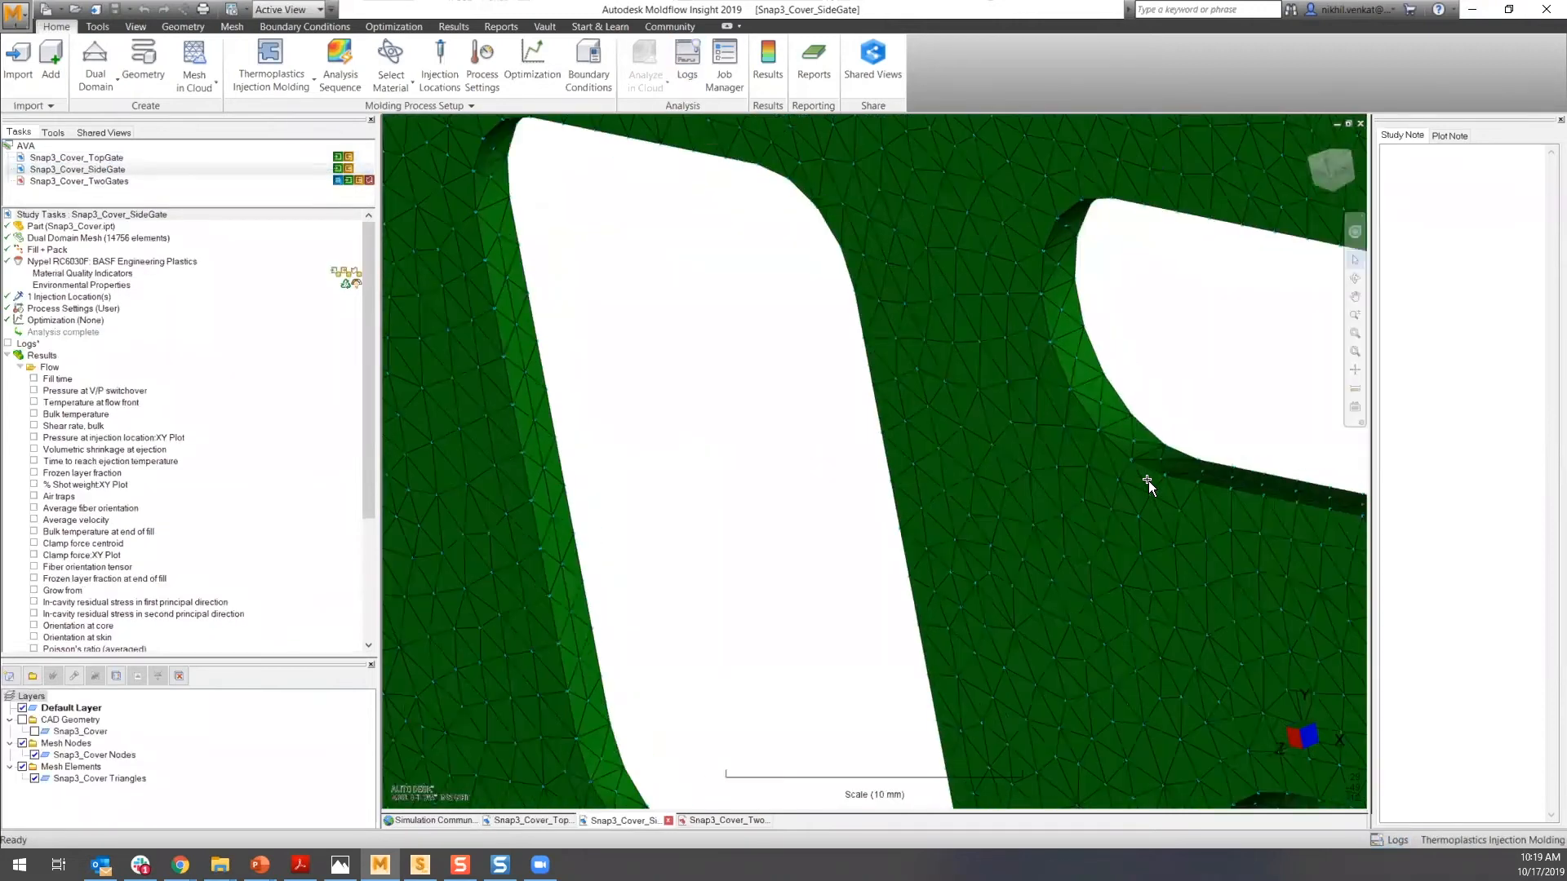
- Open the Snap3_Cover_TwoGates study, hide its log pane, and orbit around its 3D mesh
double_click(91, 181)
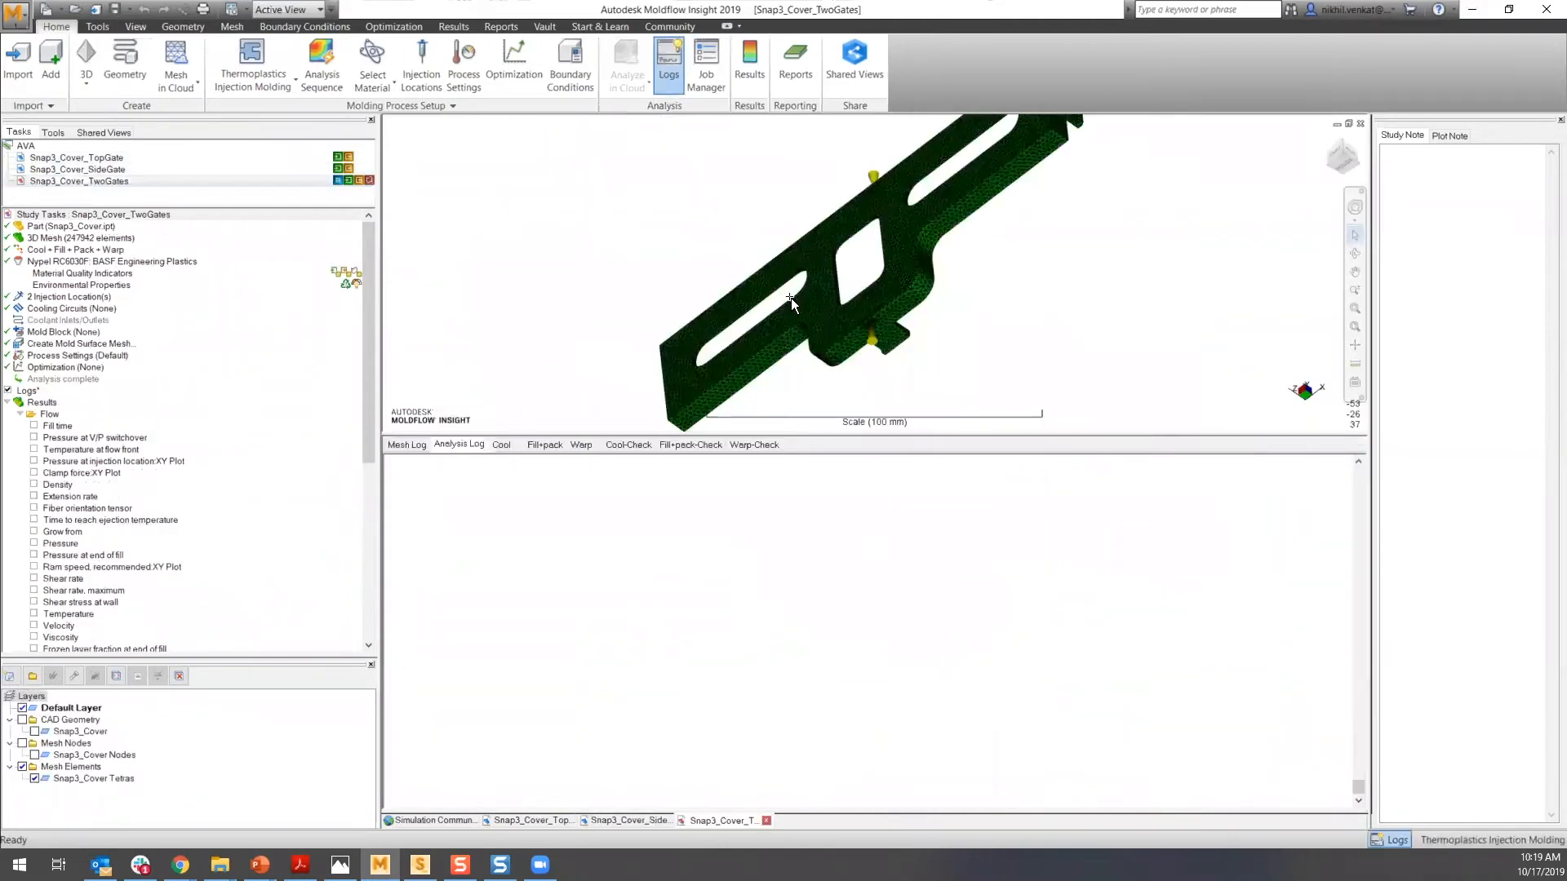
click(667, 70)
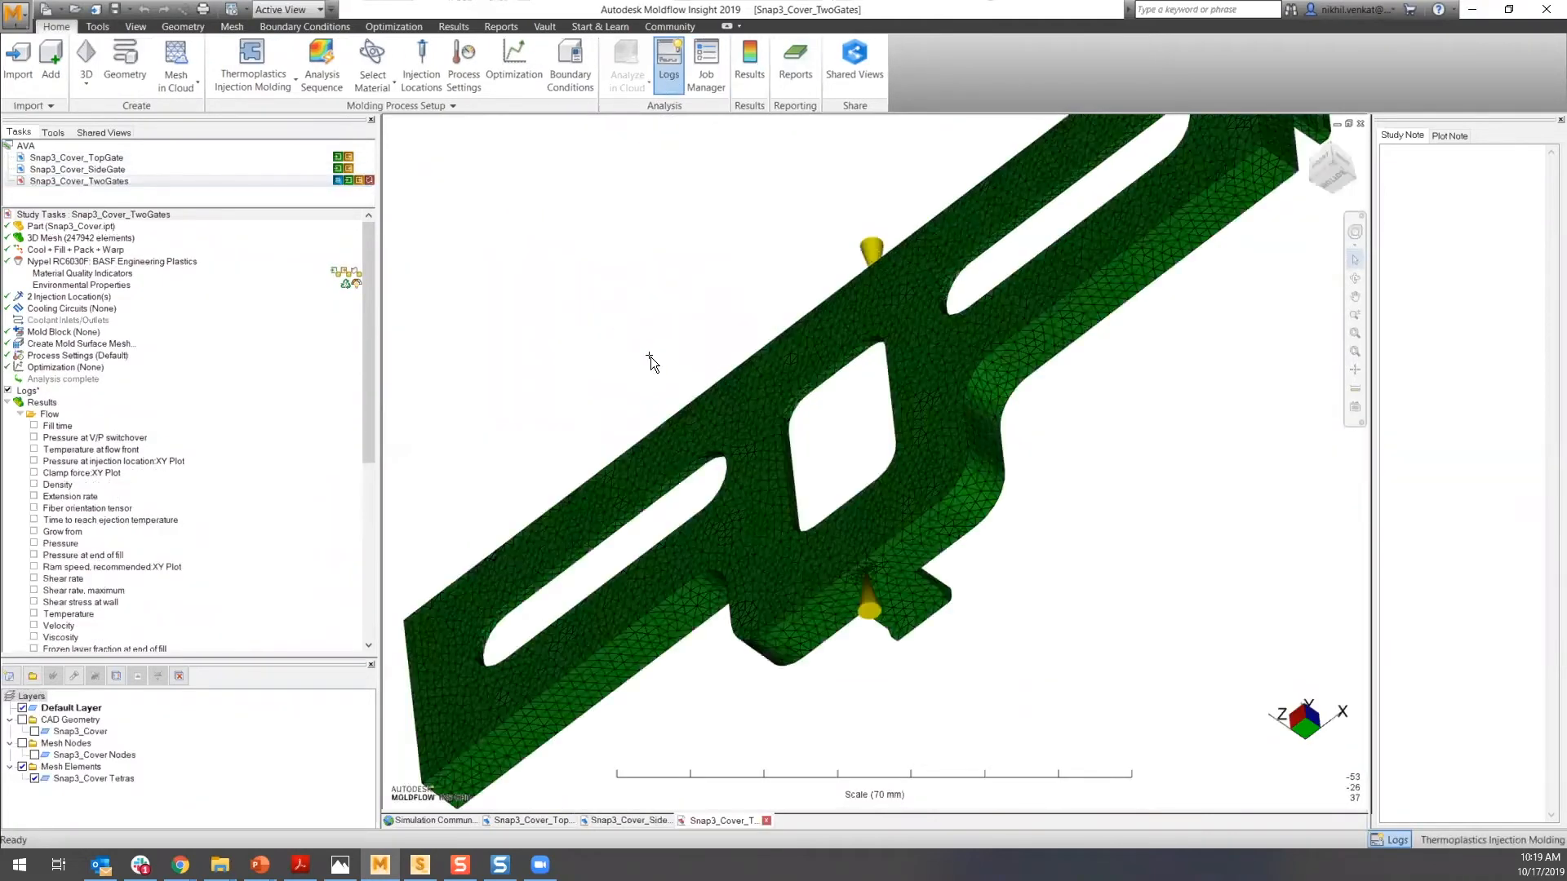
scroll(880, 511, up, 5)
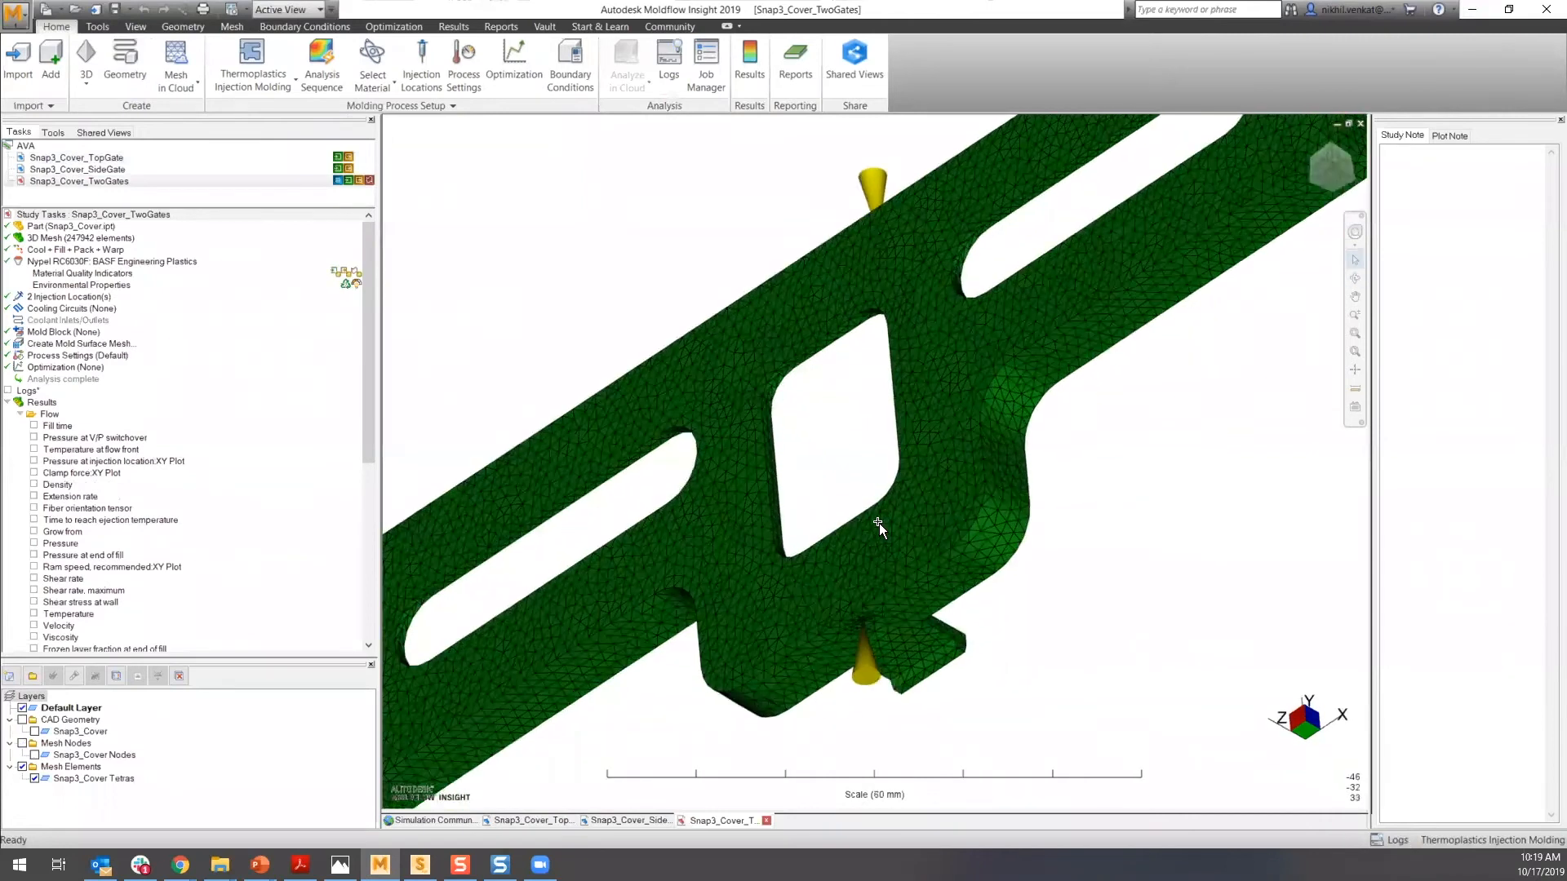
scroll(875, 527, down, 7)
middle_drag(847, 588, 767, 653)
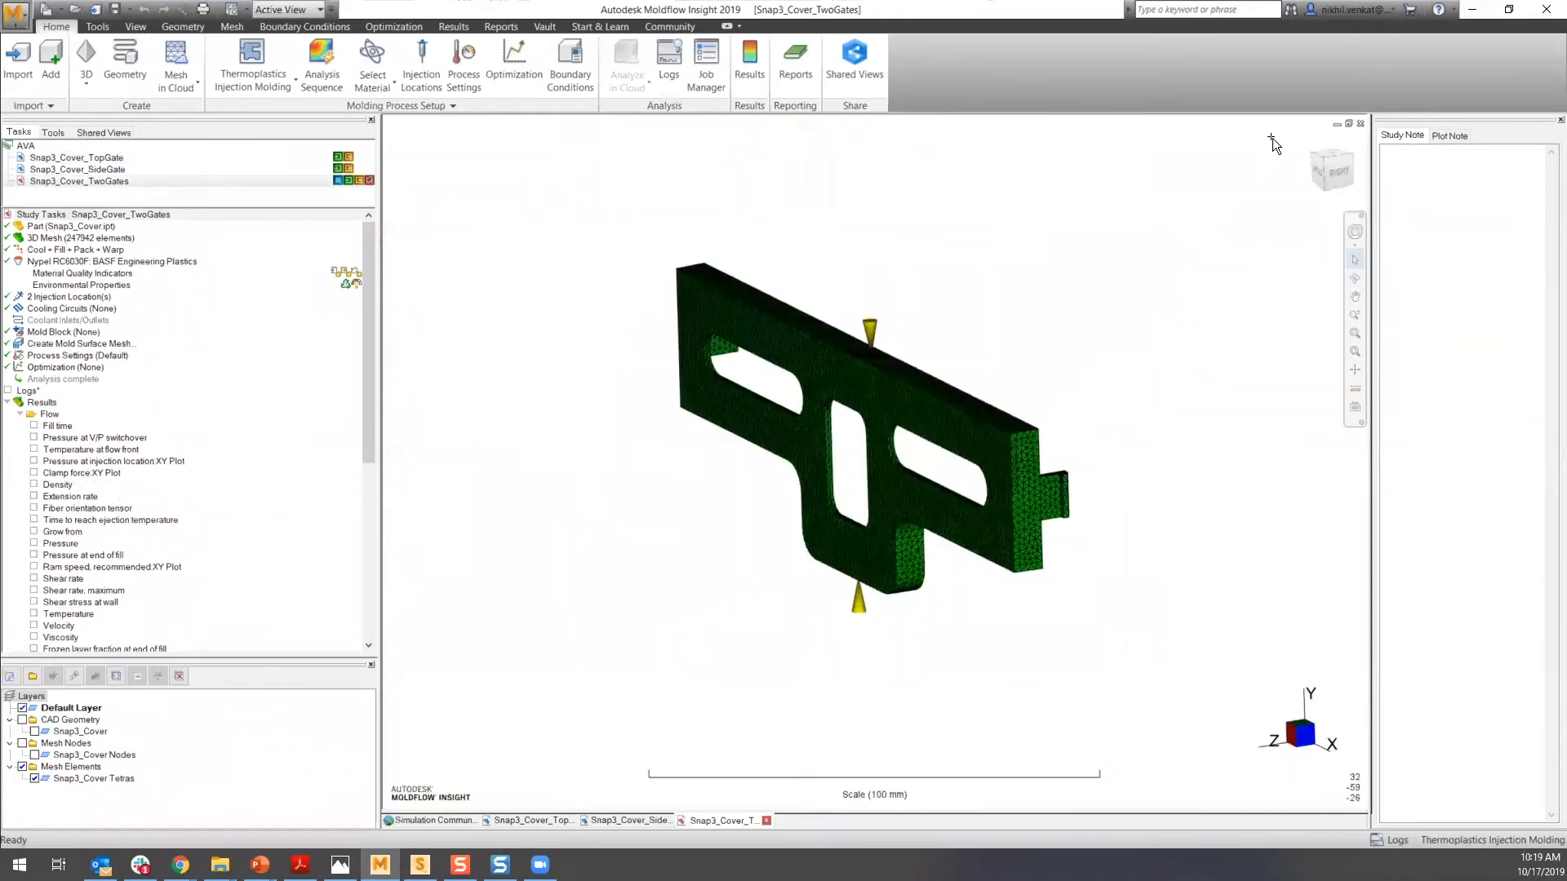
click(1306, 142)
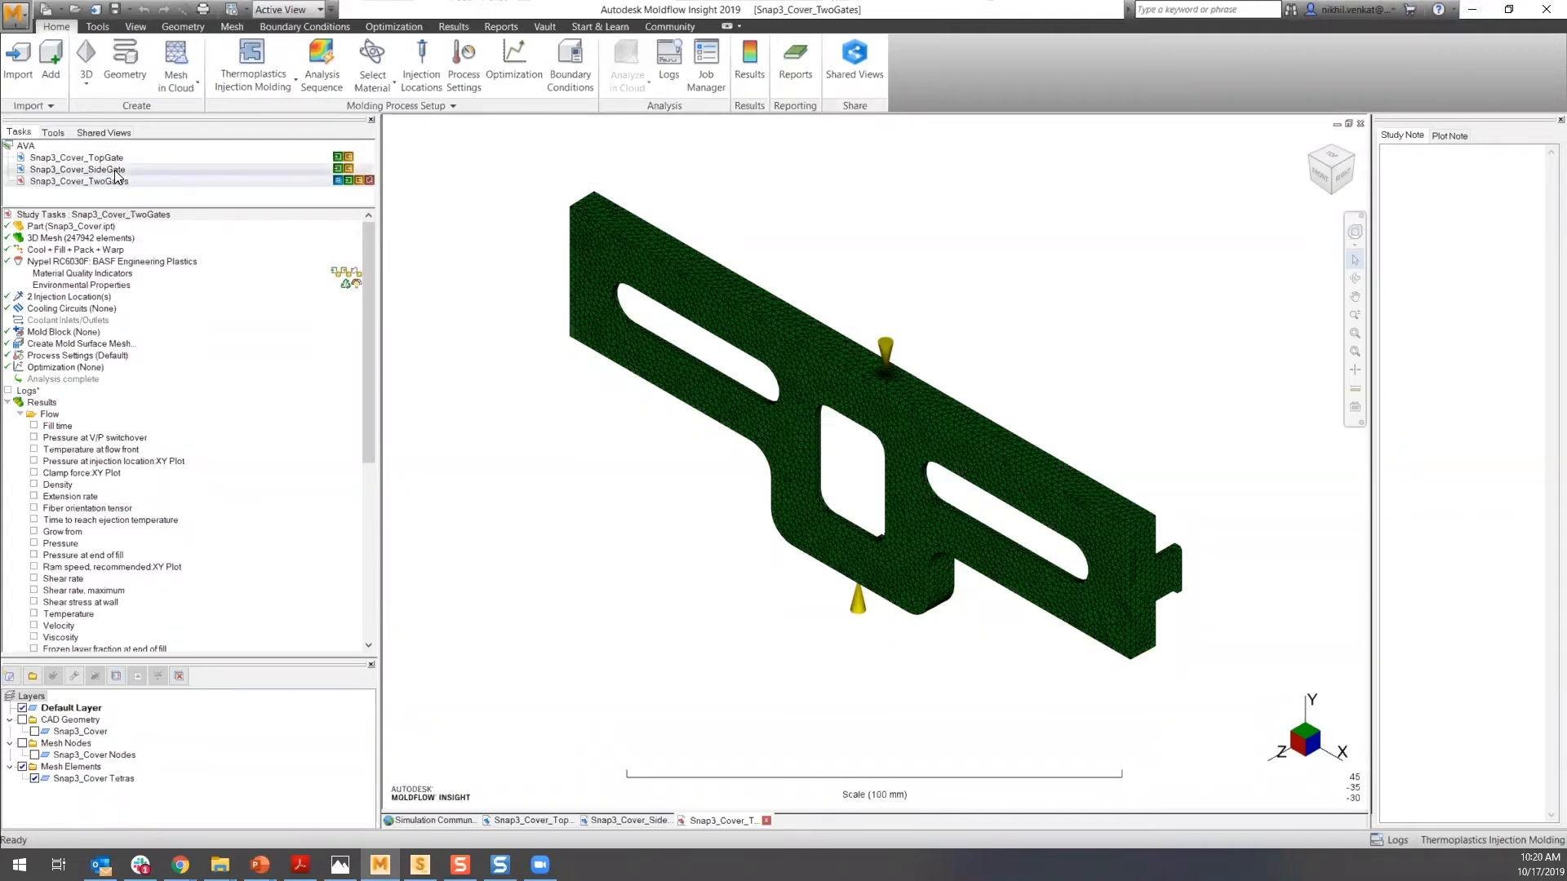
- Reopen the Snap3_Cover_TopGate study and display its Fill time result
mouse_move(122, 180)
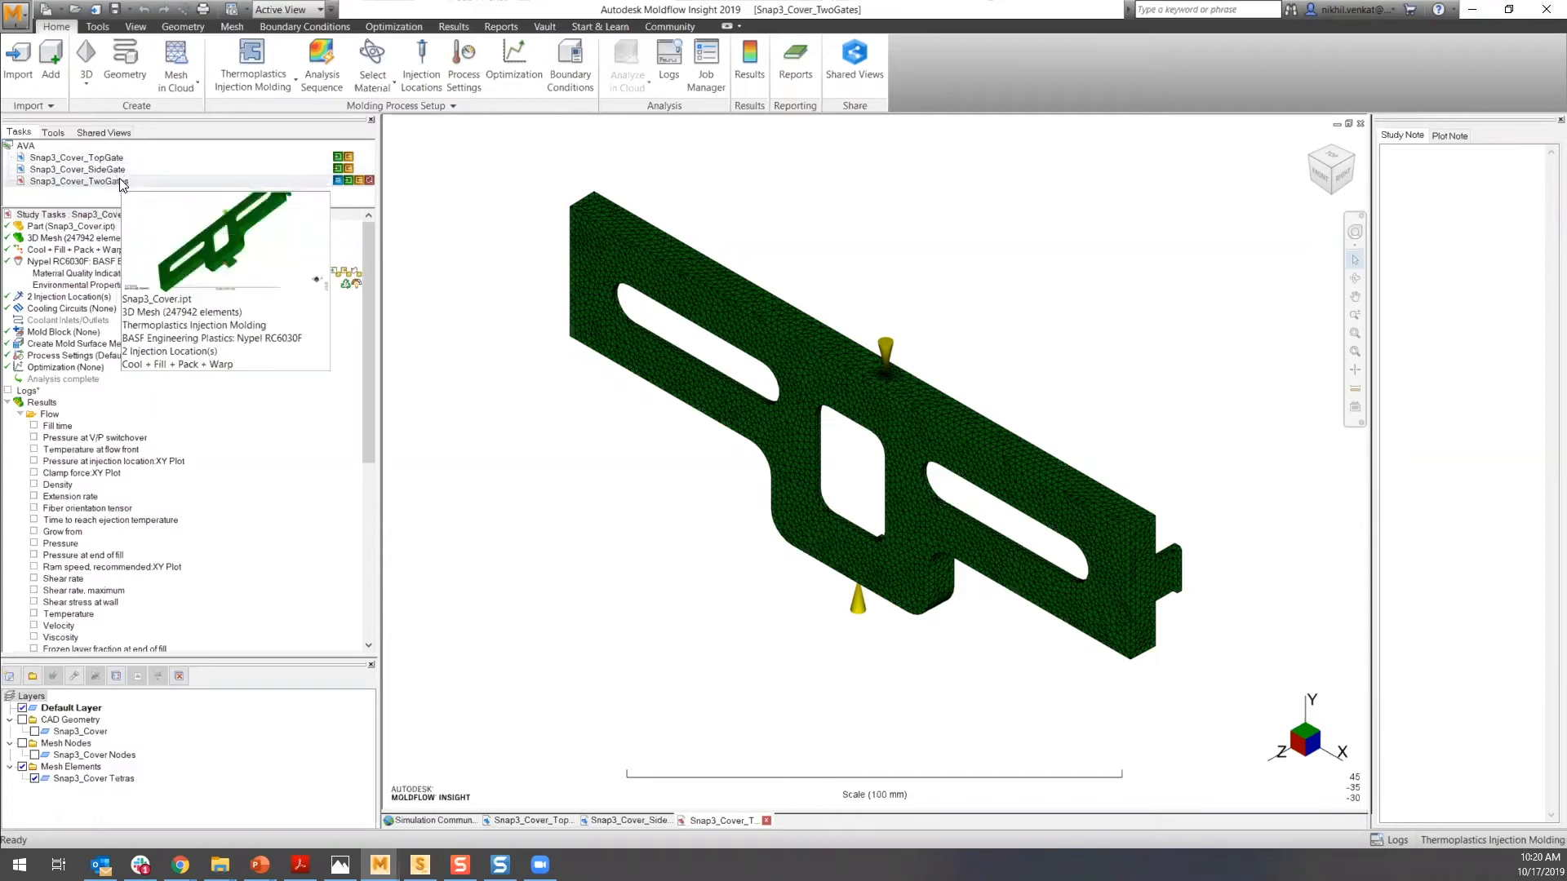
double_click(115, 159)
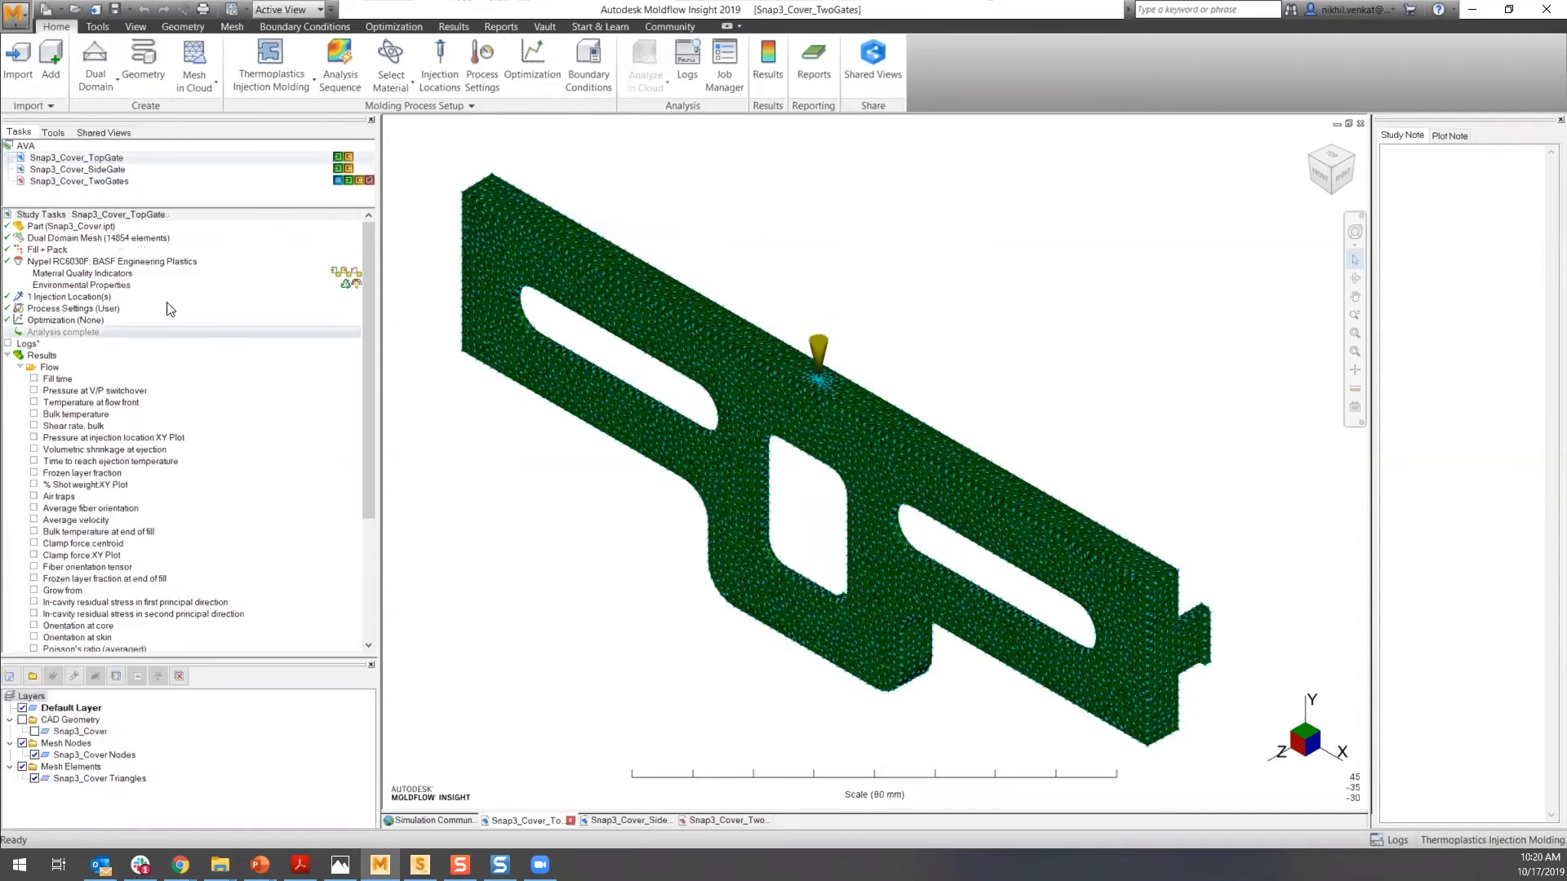
drag(370, 294, 381, 400)
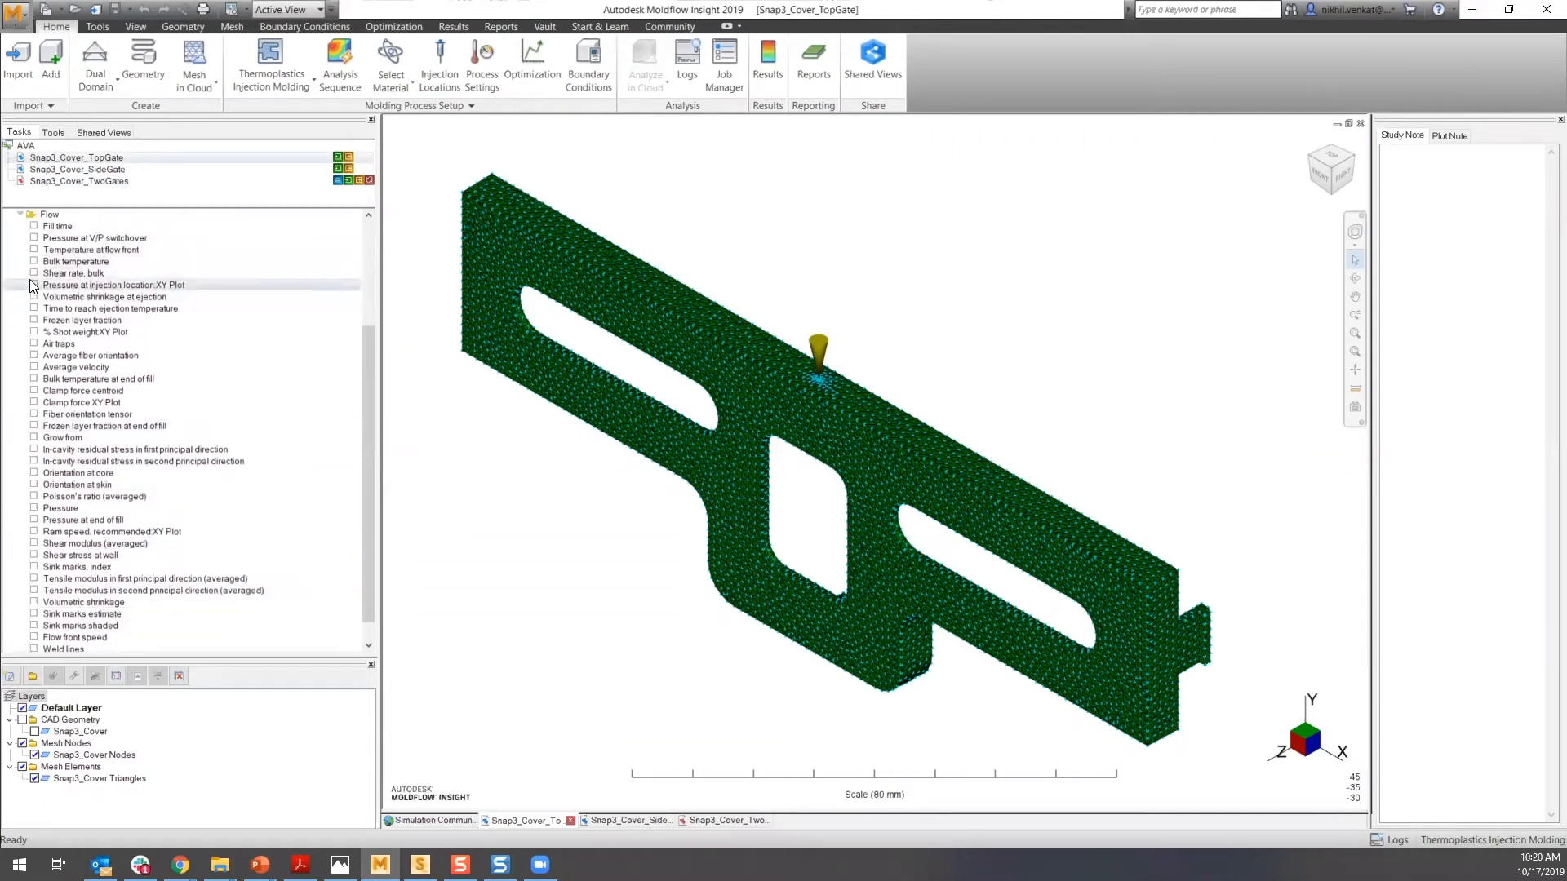
click(34, 227)
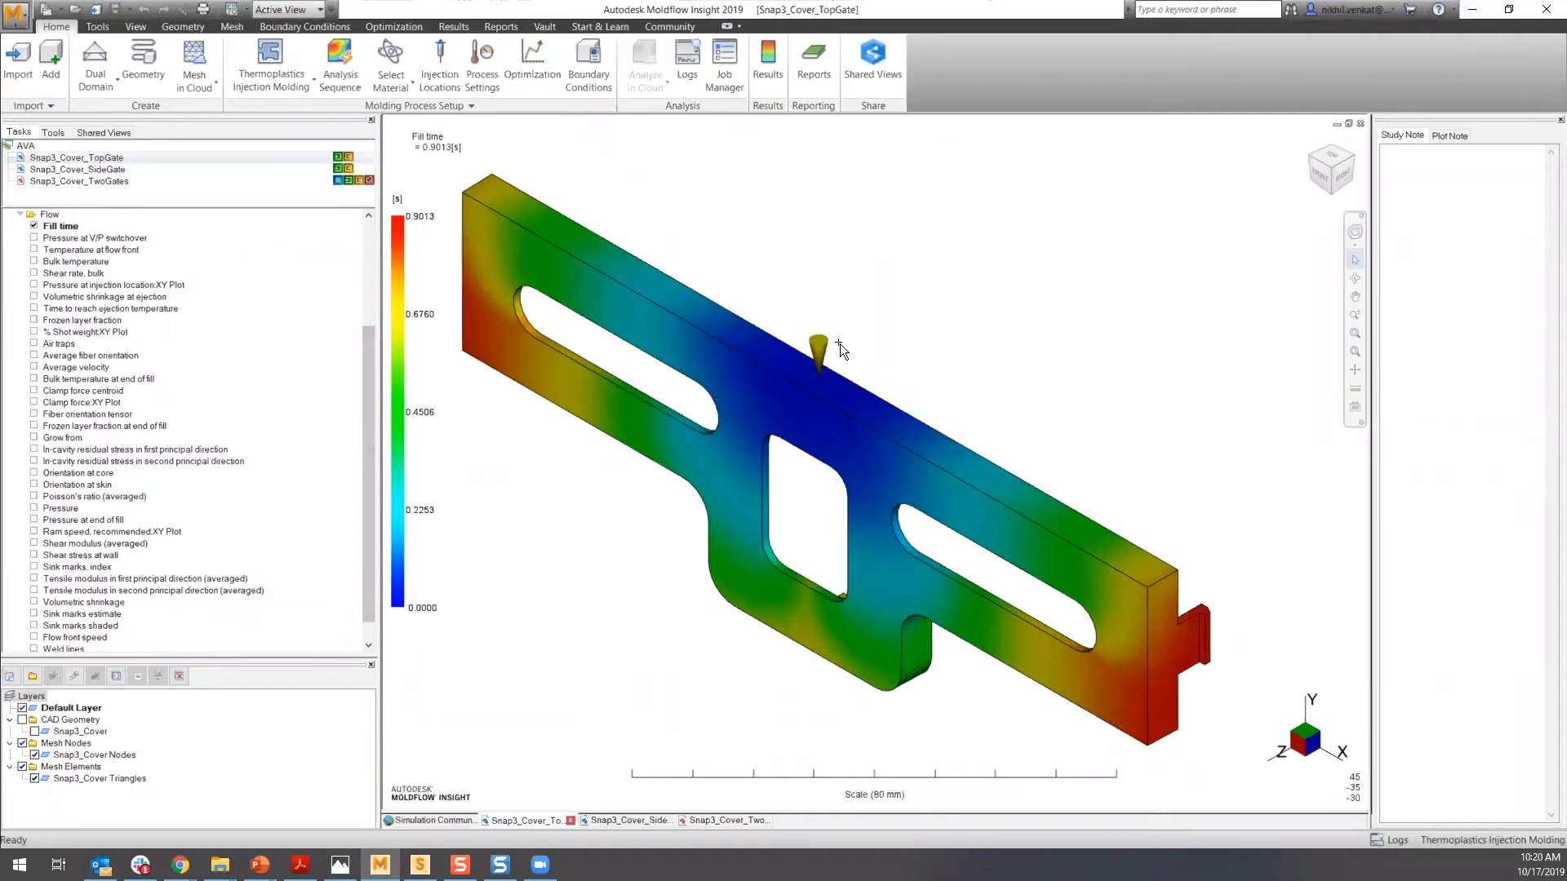
- Orbit the fill time plot, reset to the home view, and play the fill time animation
middle_drag(929, 527, 984, 488)
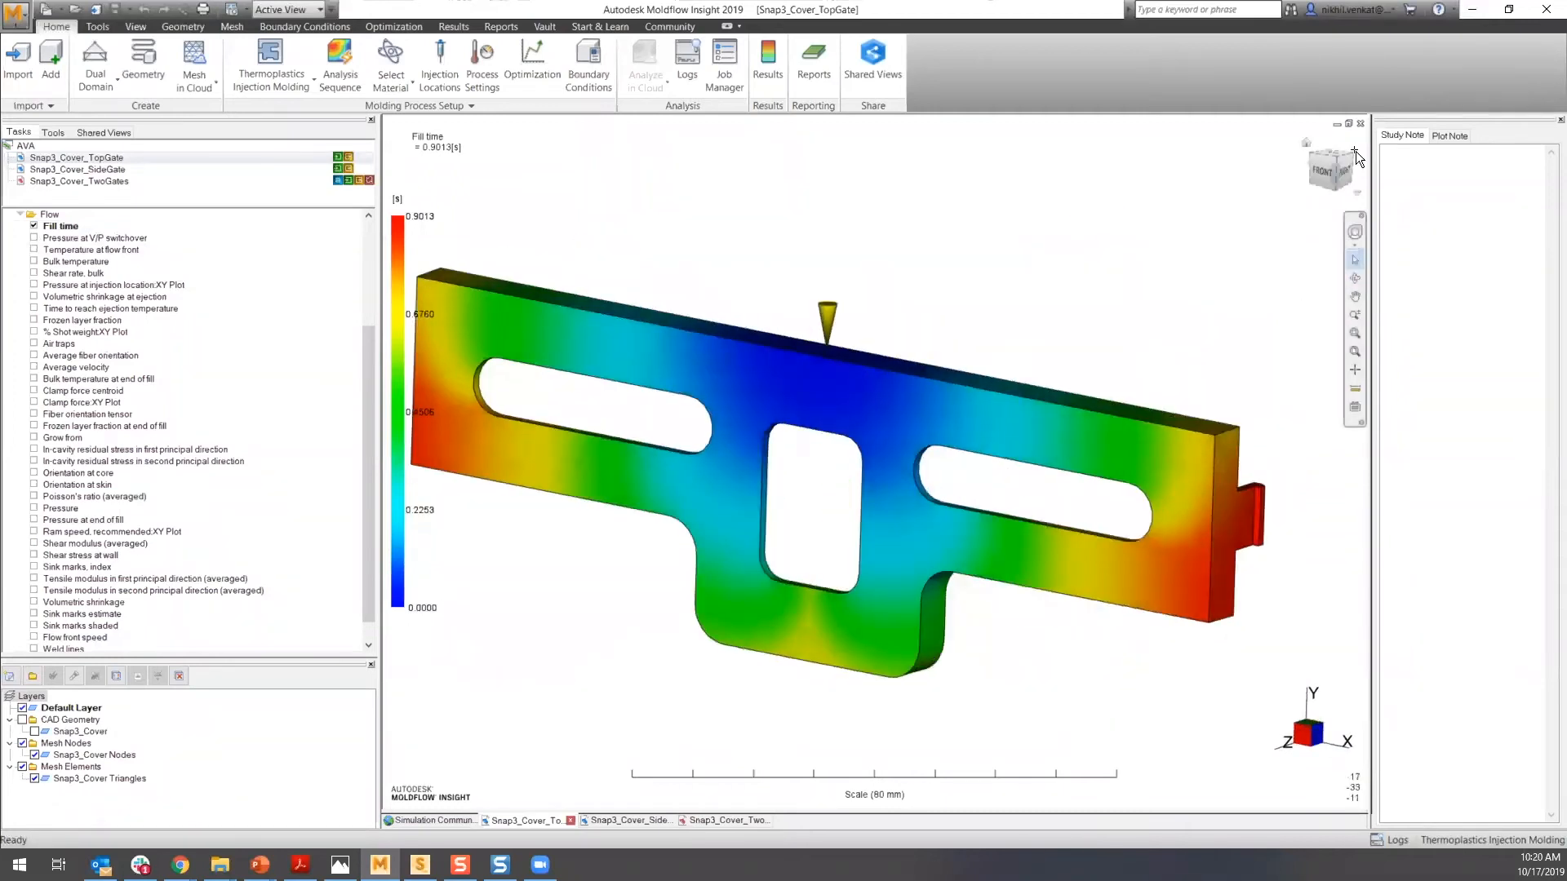
click(1305, 146)
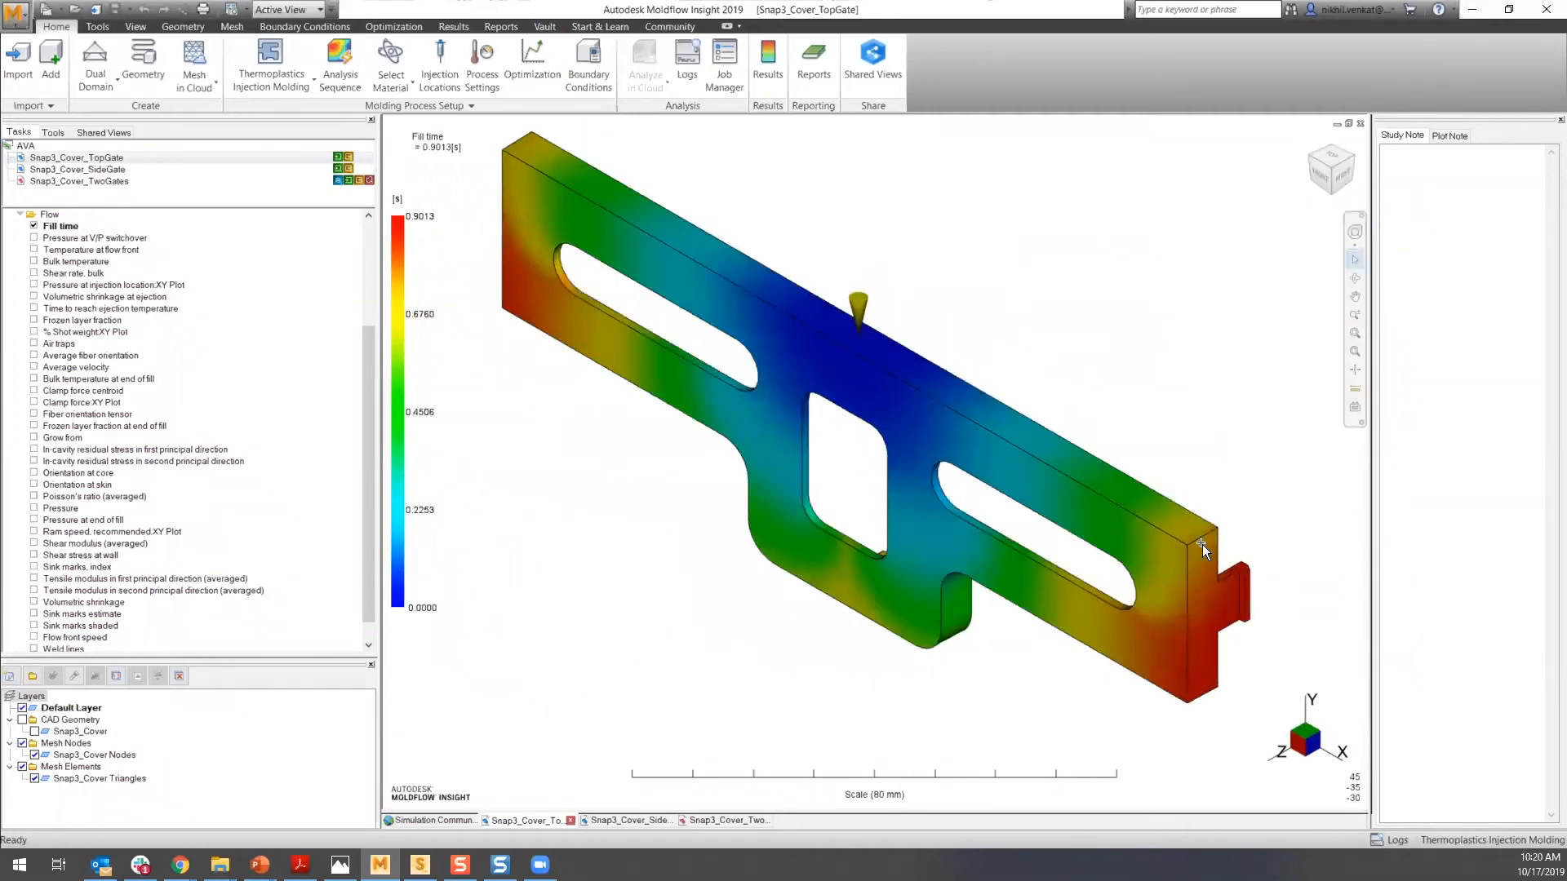
click(454, 27)
click(294, 55)
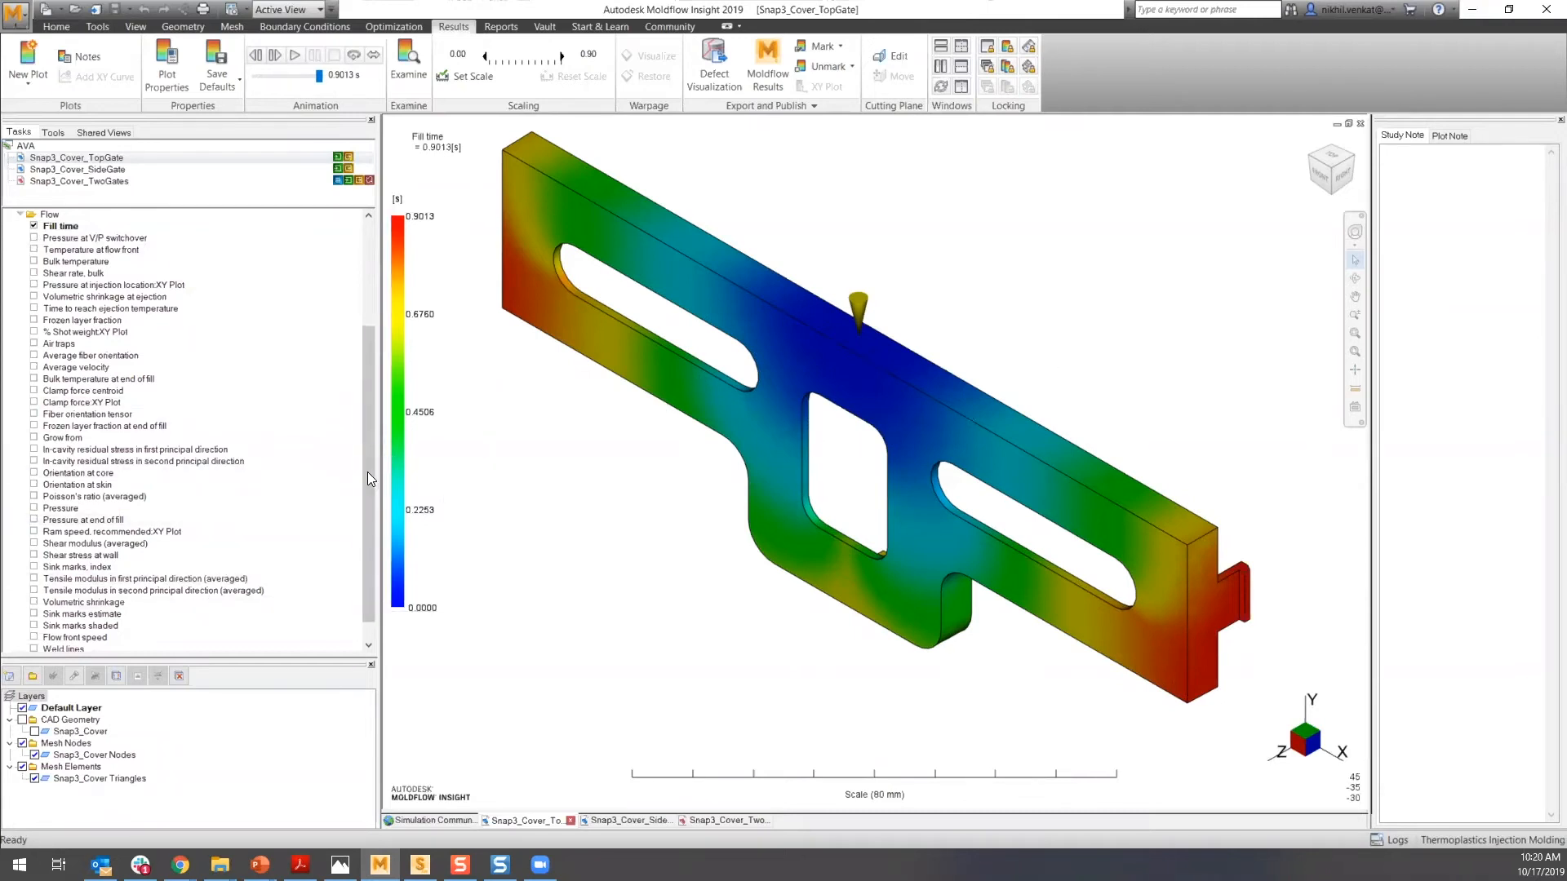
- Display the Weld lines result and zoom in on the weld lines below the centre hole
drag(368, 479, 364, 500)
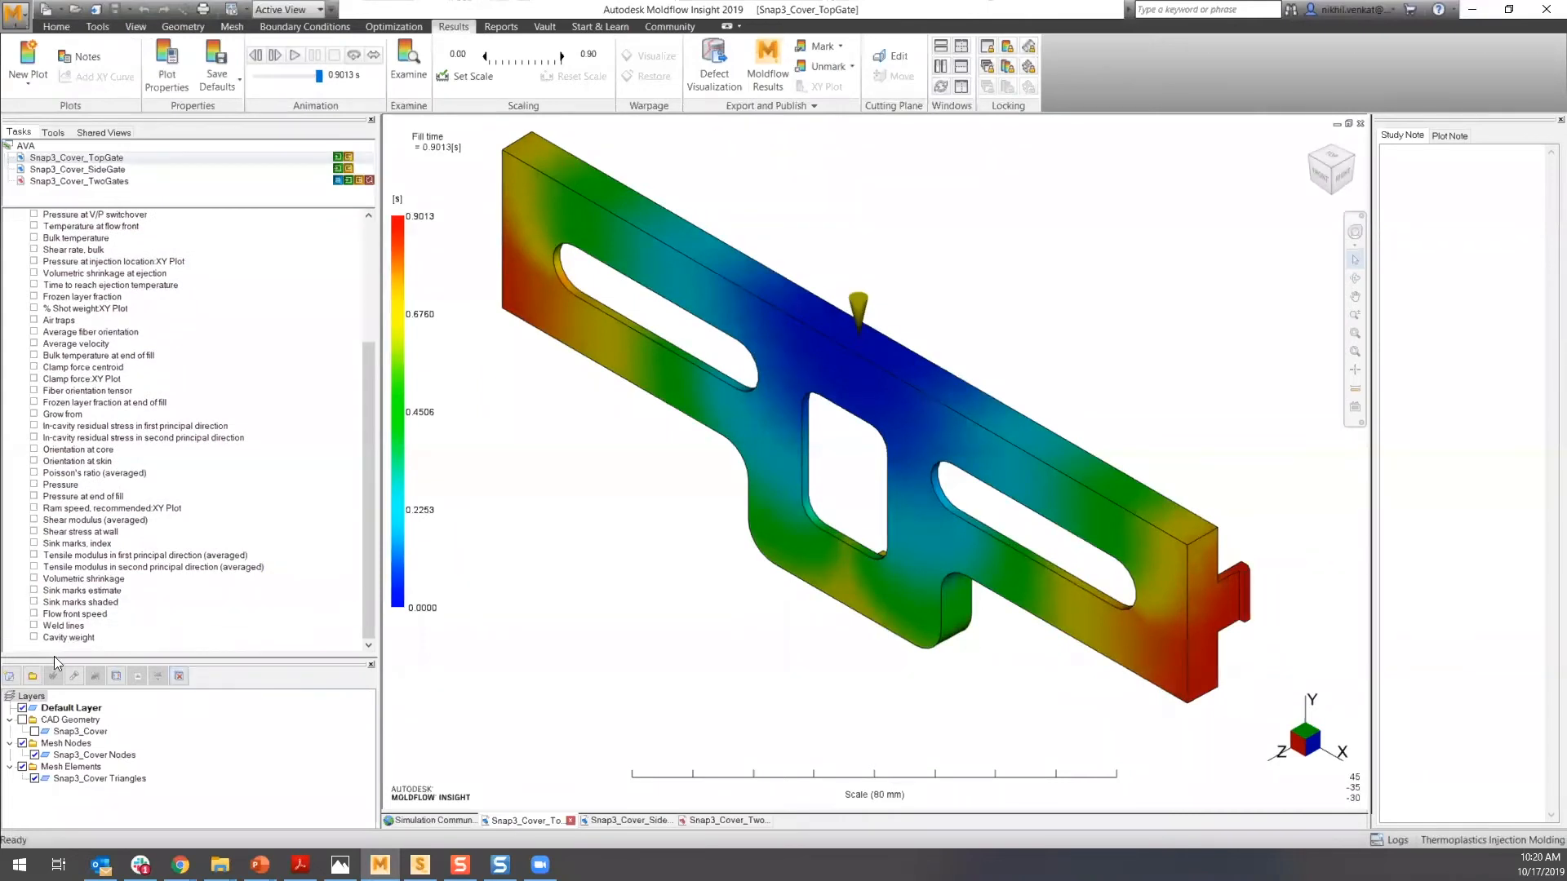
click(33, 626)
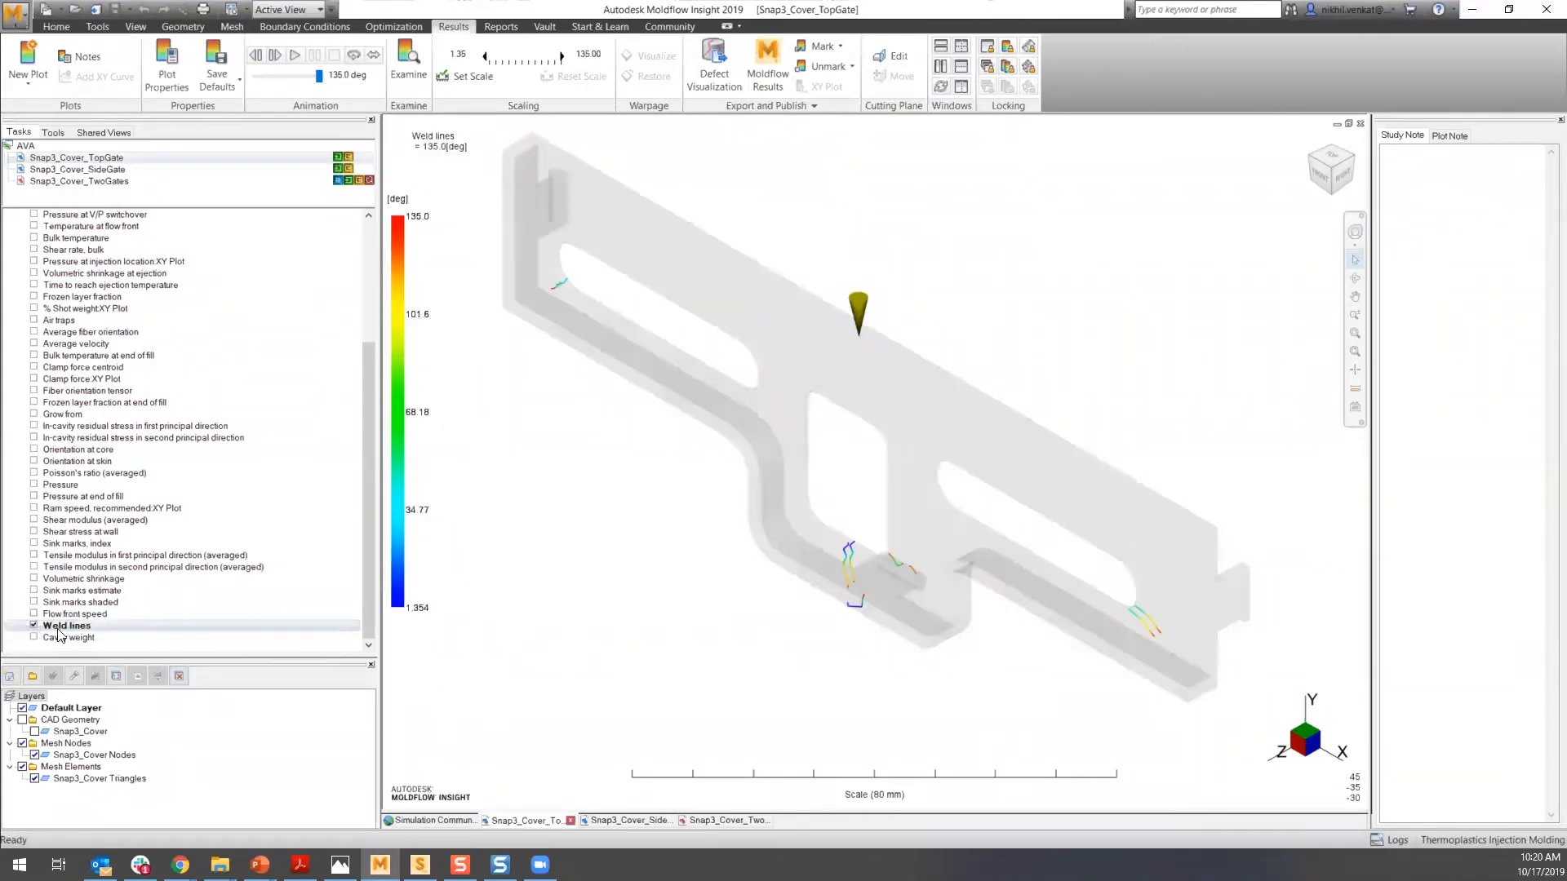
mouse_move(1104, 673)
middle_down()
mouse_move(600, 768)
mouse_move(600, 797)
middle_up()
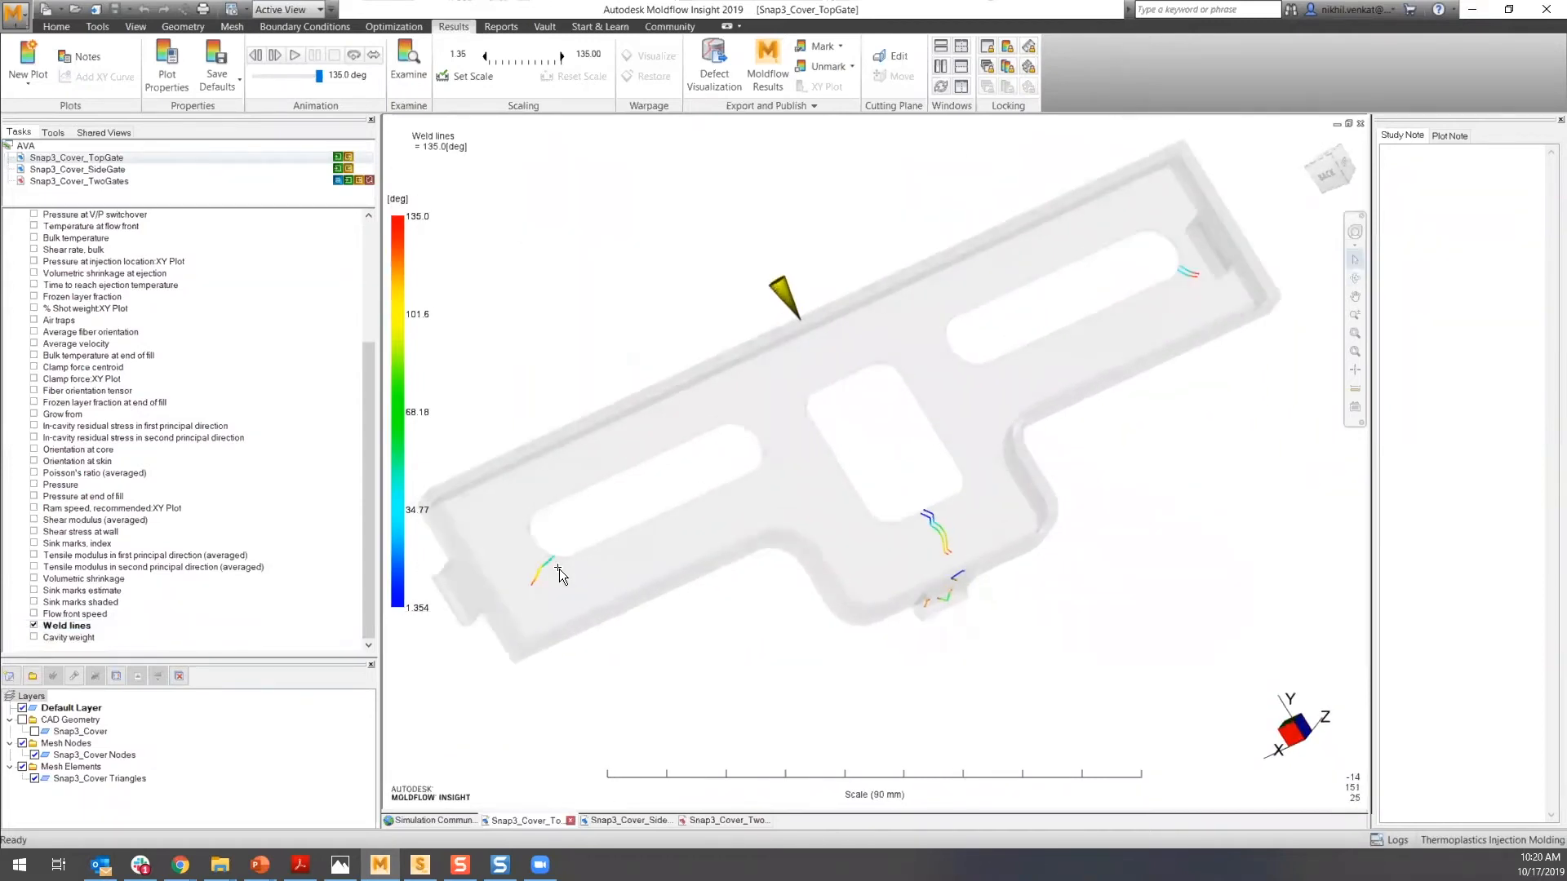
scroll(560, 569, up, 3)
middle_drag(559, 570, 566, 604)
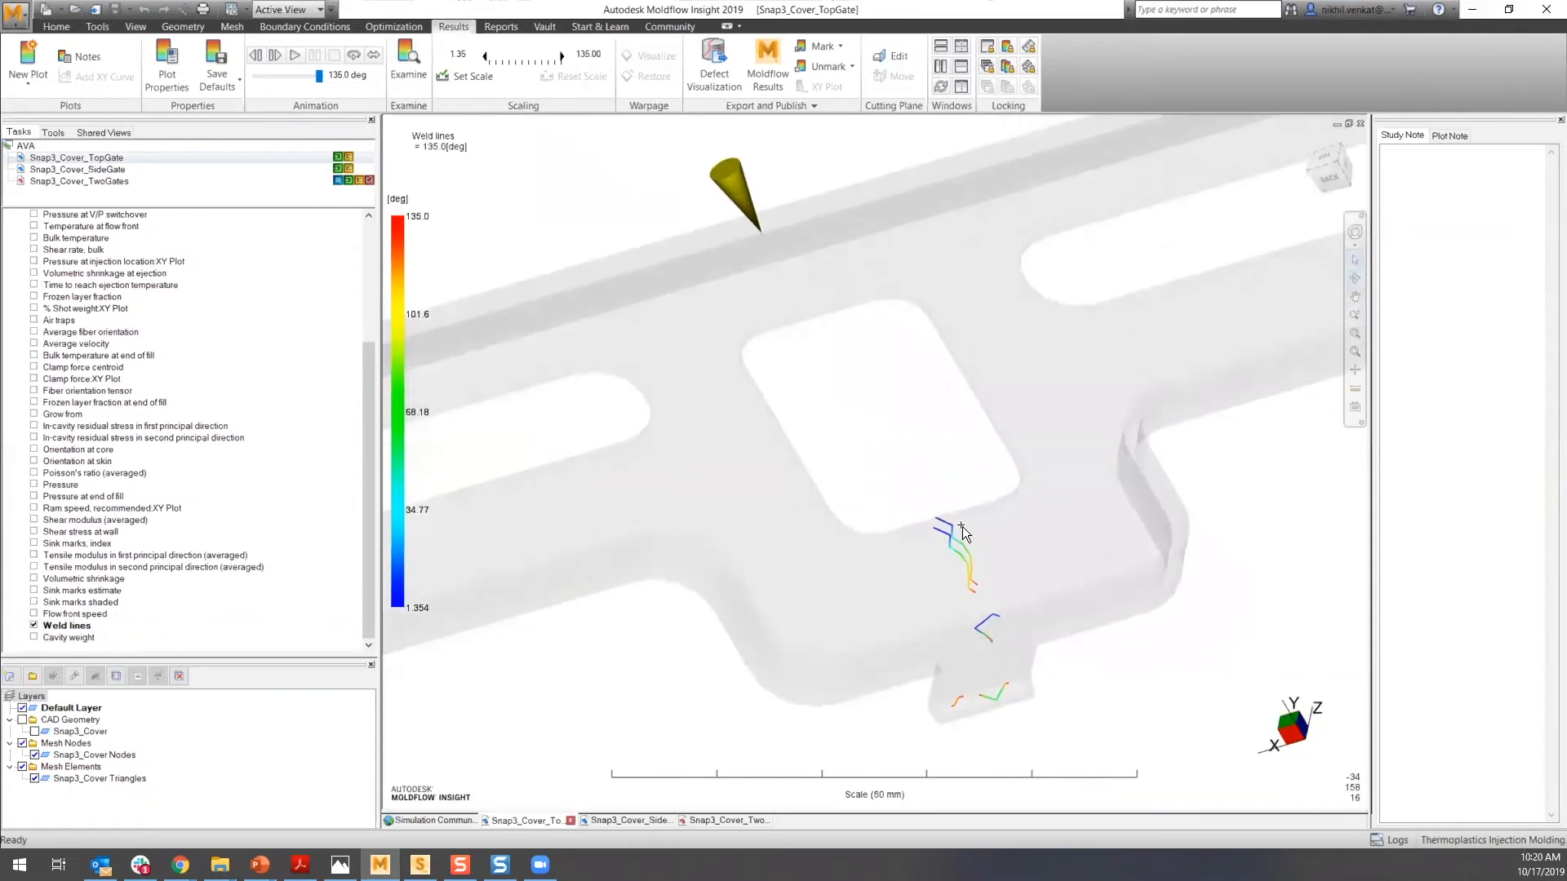
- Zoom and pan across the part to examine the weld lines near the slots and tabs, then return home
scroll(954, 547, up, 4)
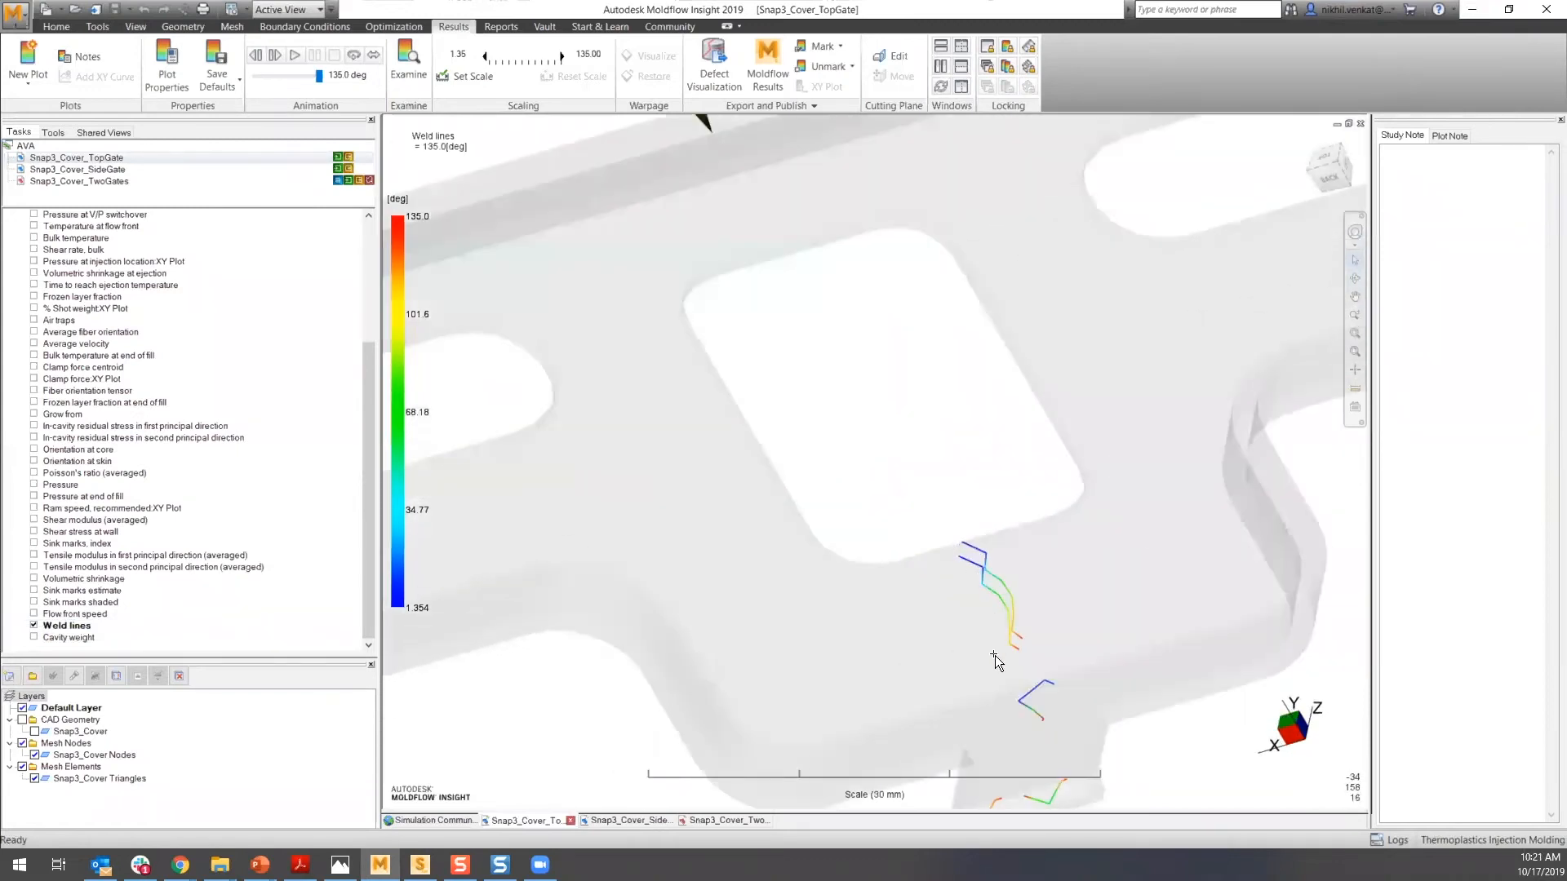
scroll(994, 654, down, 2)
scroll(859, 475, down, 3)
shift+middle_drag(859, 475, 531, 675)
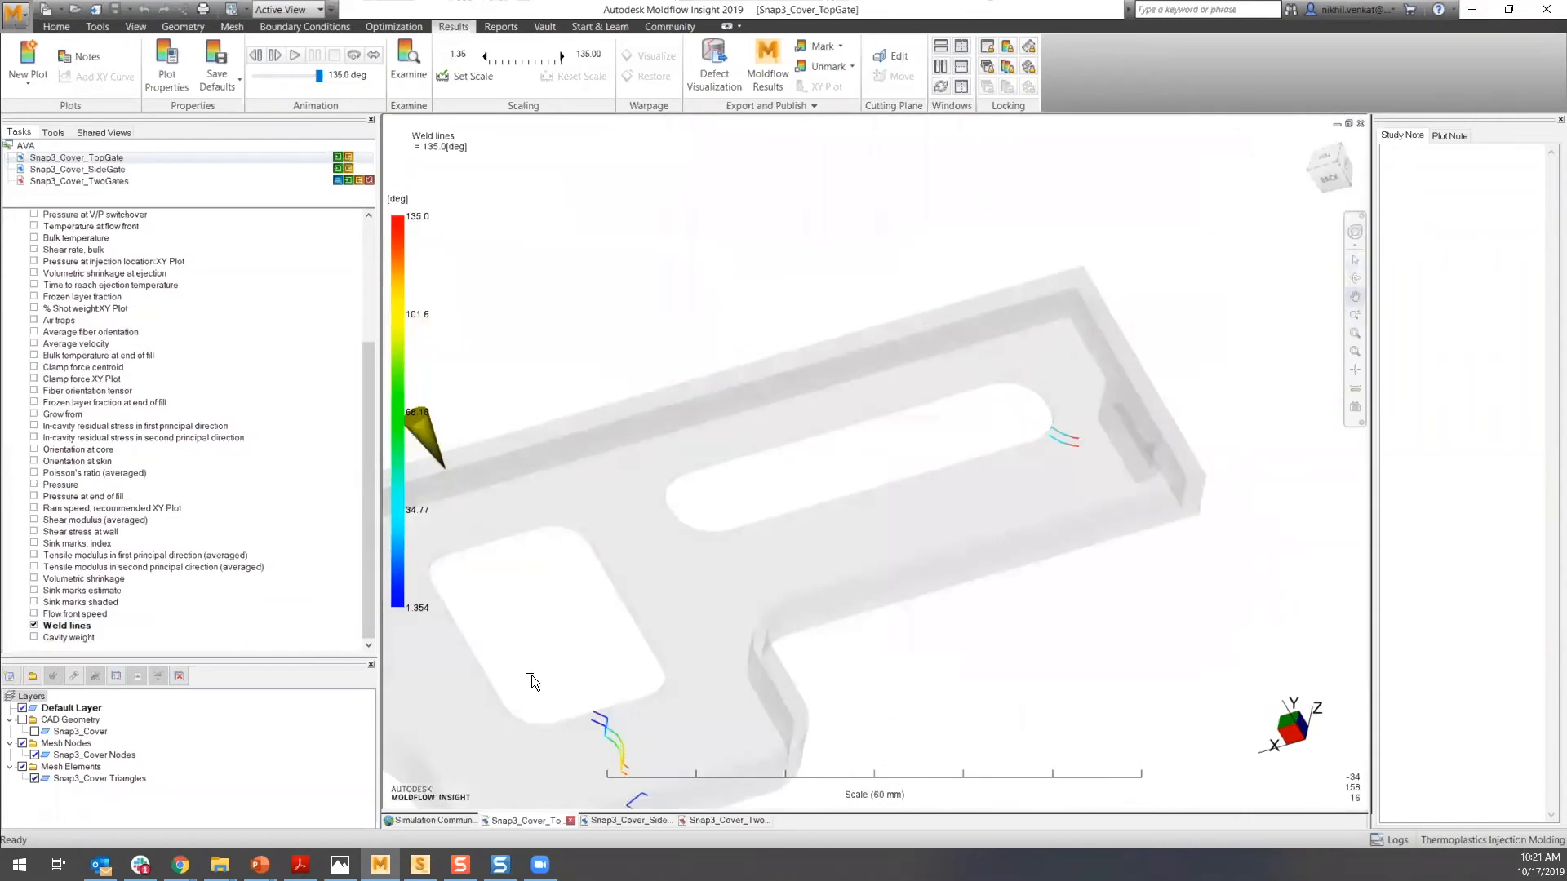
scroll(1035, 439, up, 2)
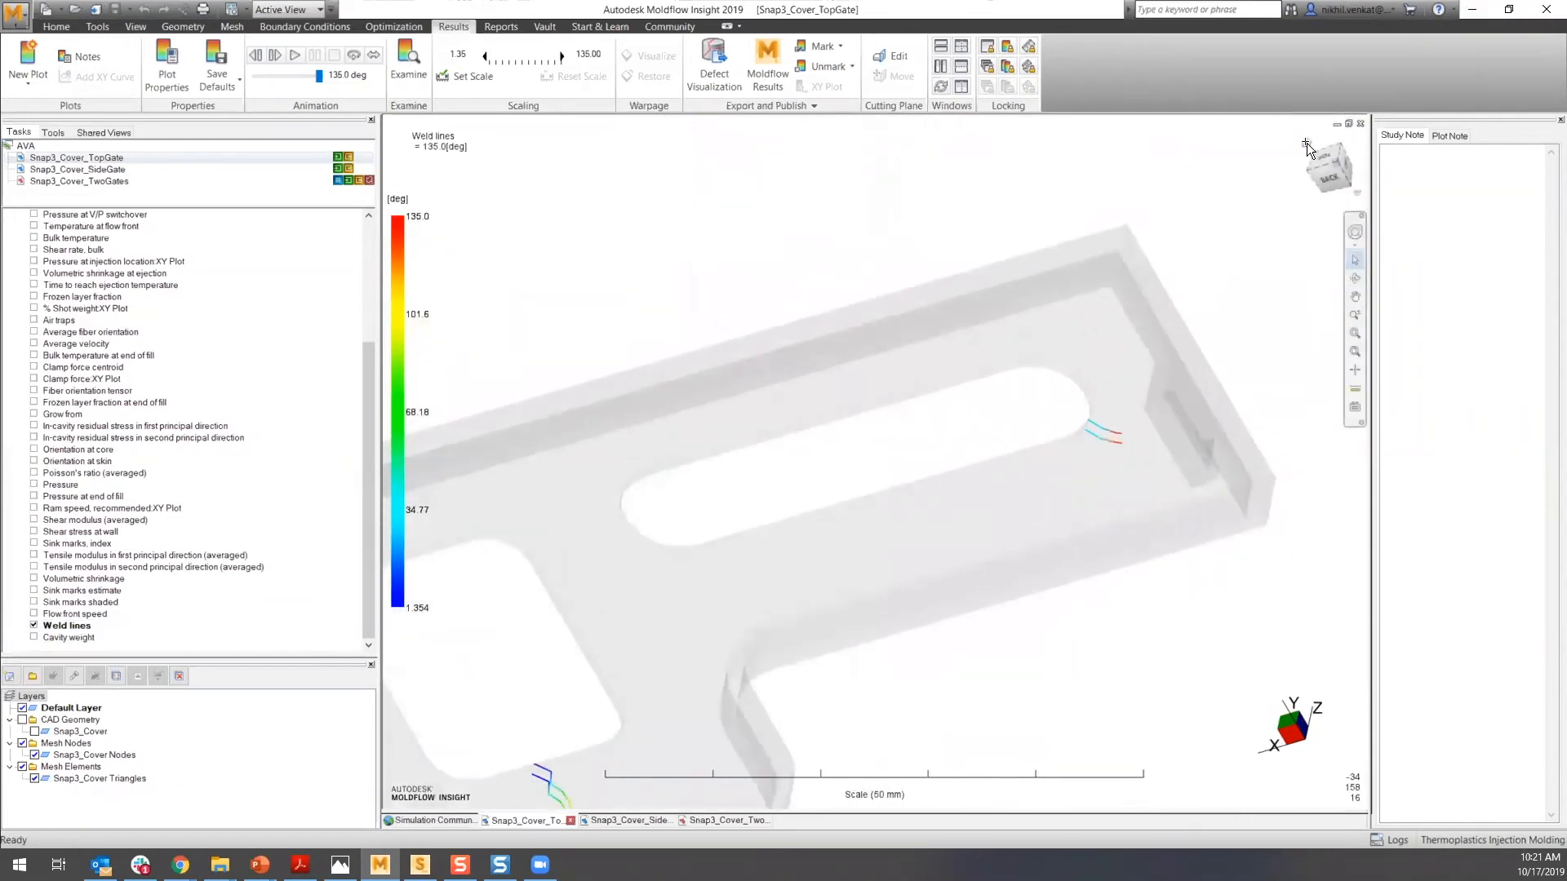
scroll(1038, 392, down, 2)
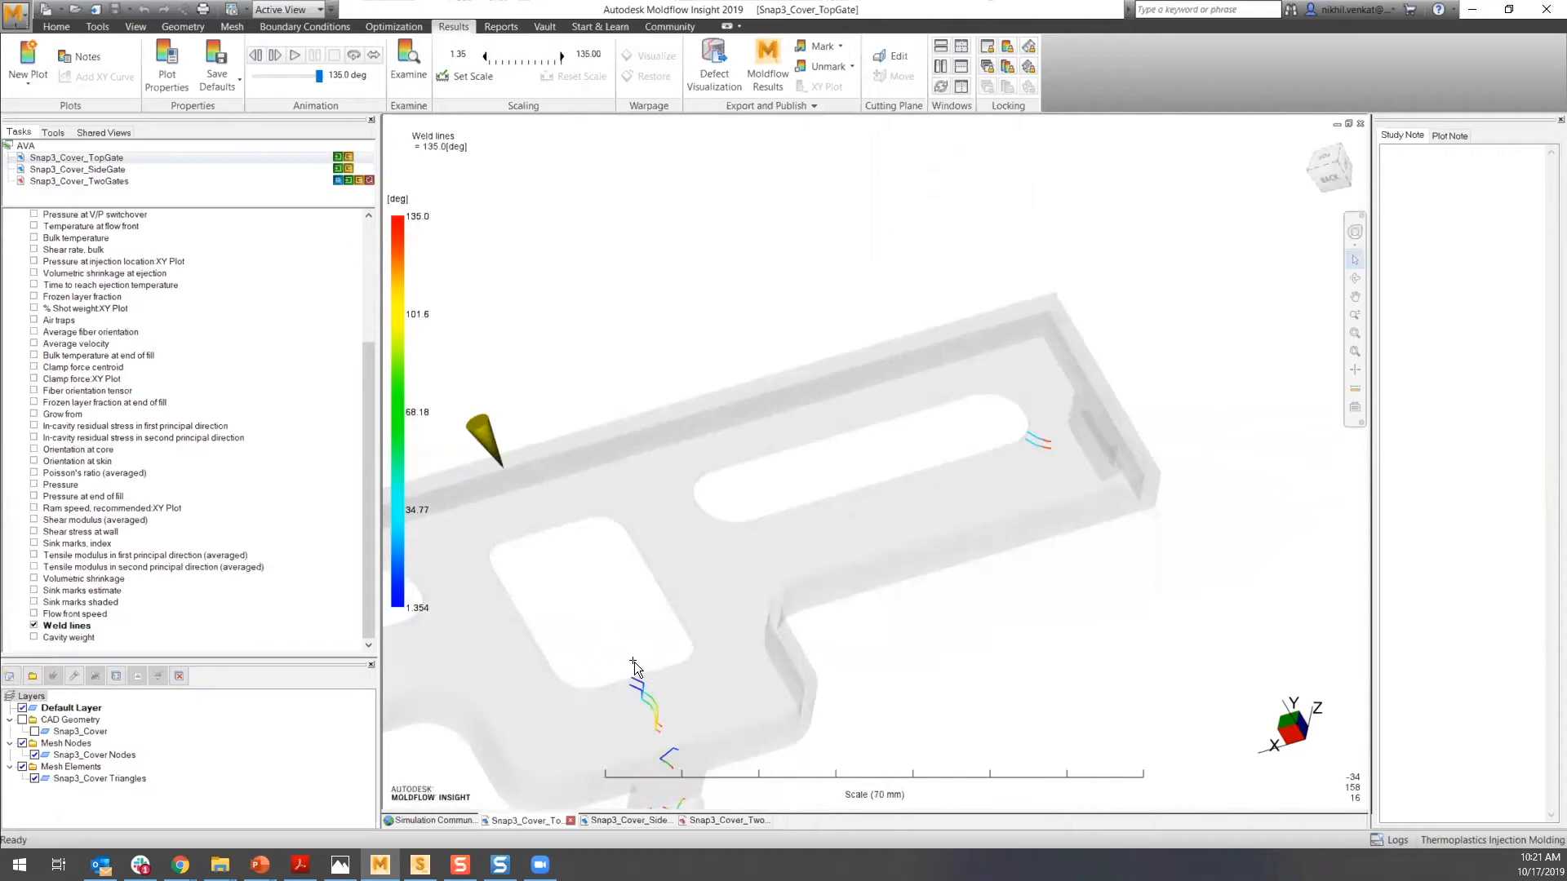
shift+middle_drag(914, 482, 1053, 453)
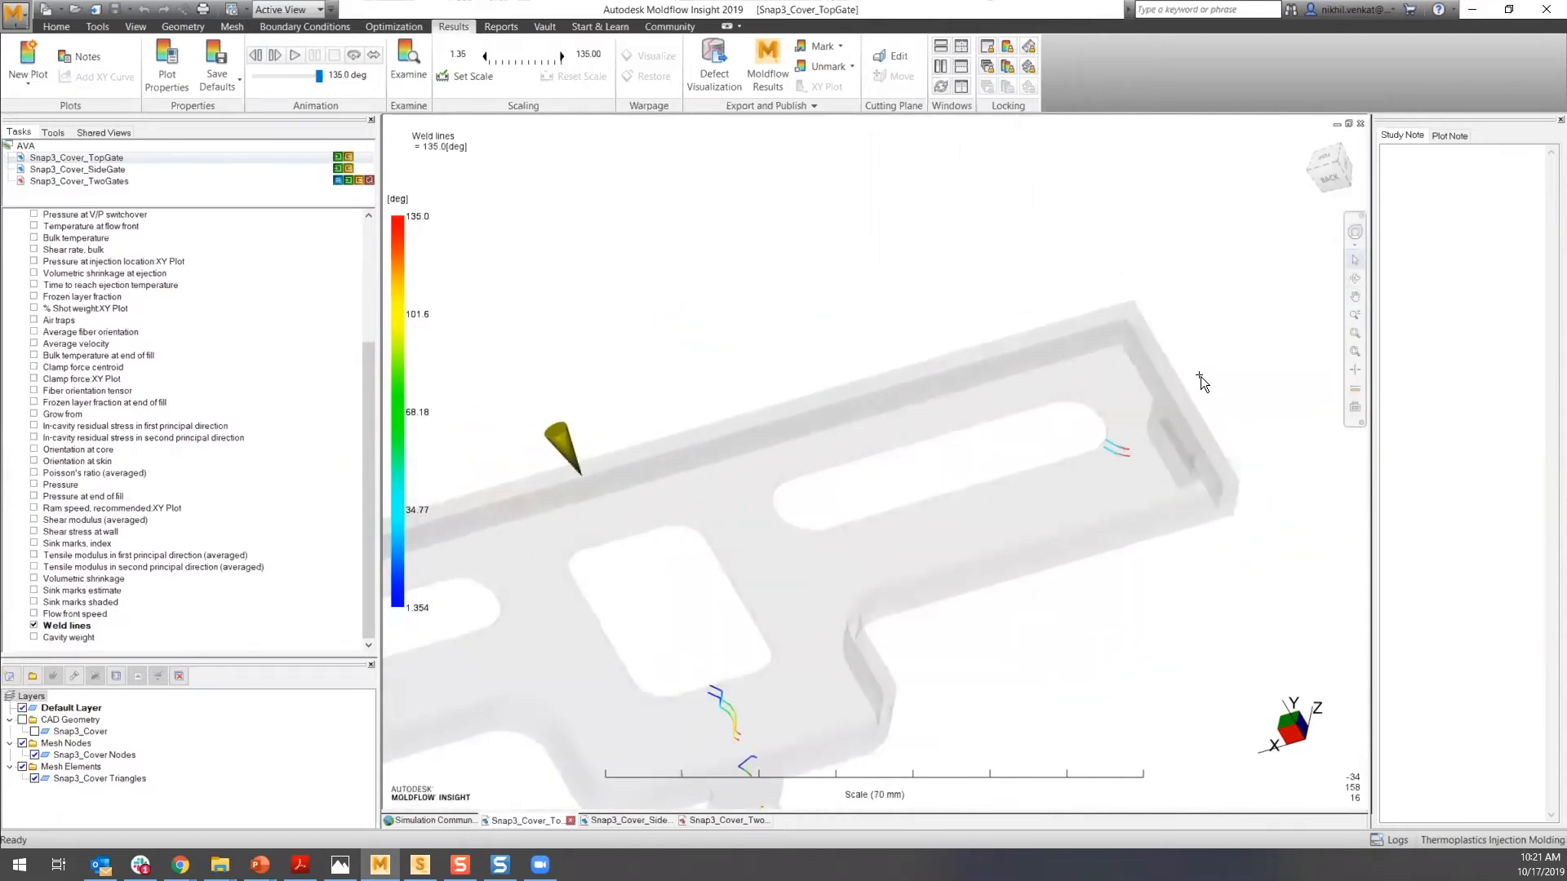
click(1309, 139)
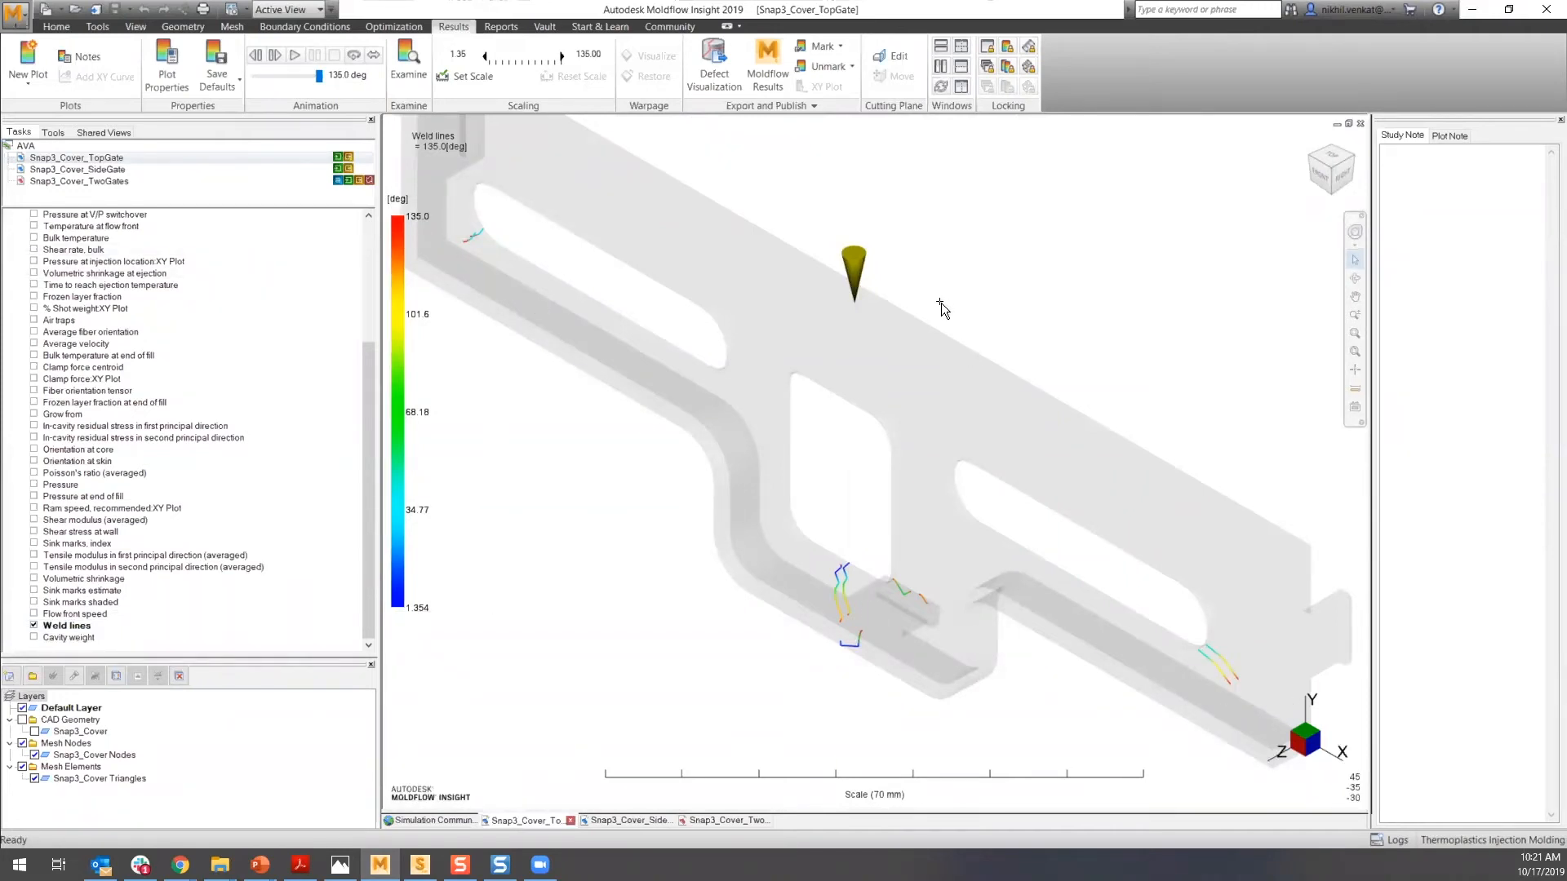
scroll(938, 314, up, 3)
scroll(938, 320, down, 5)
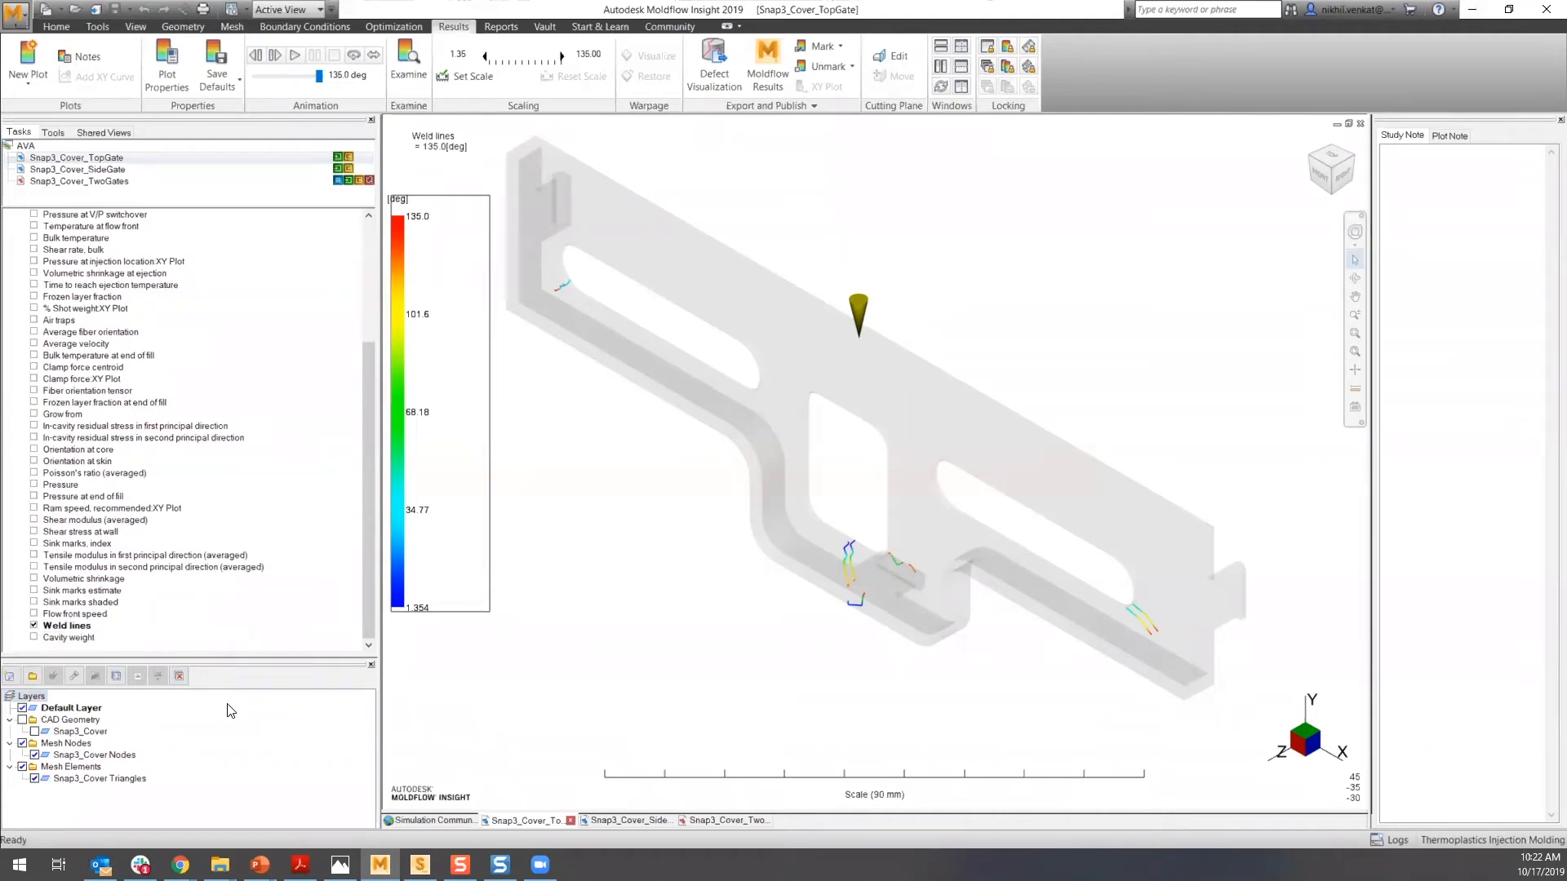
- Switch the displayed result from Weld lines to Volumetric shrinkage and orbit around the plot
click(35, 626)
click(34, 579)
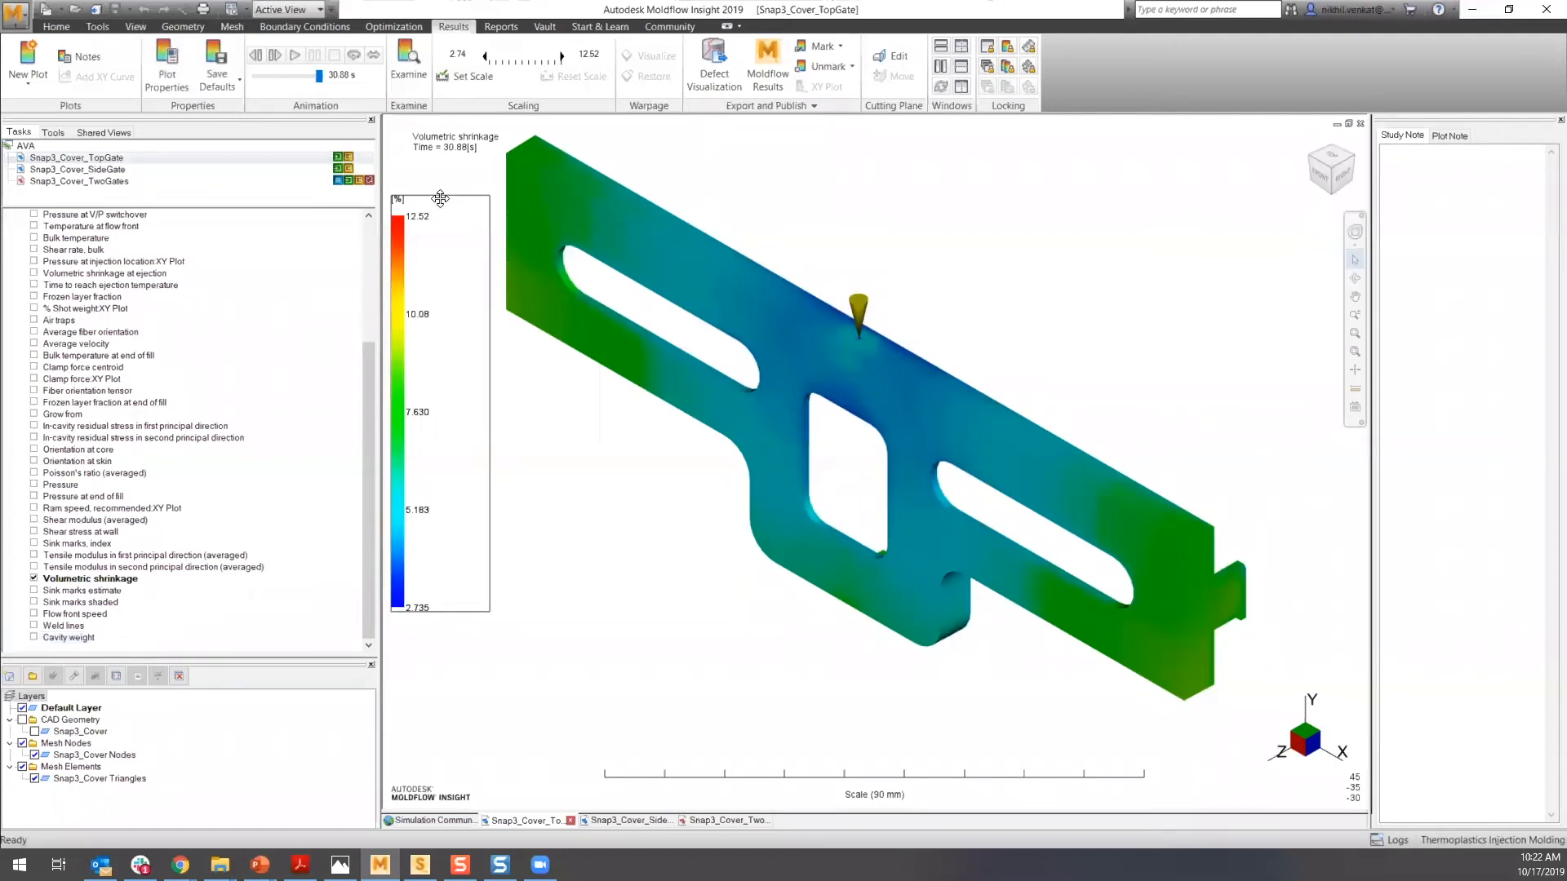
middle_drag(903, 682, 514, 419)
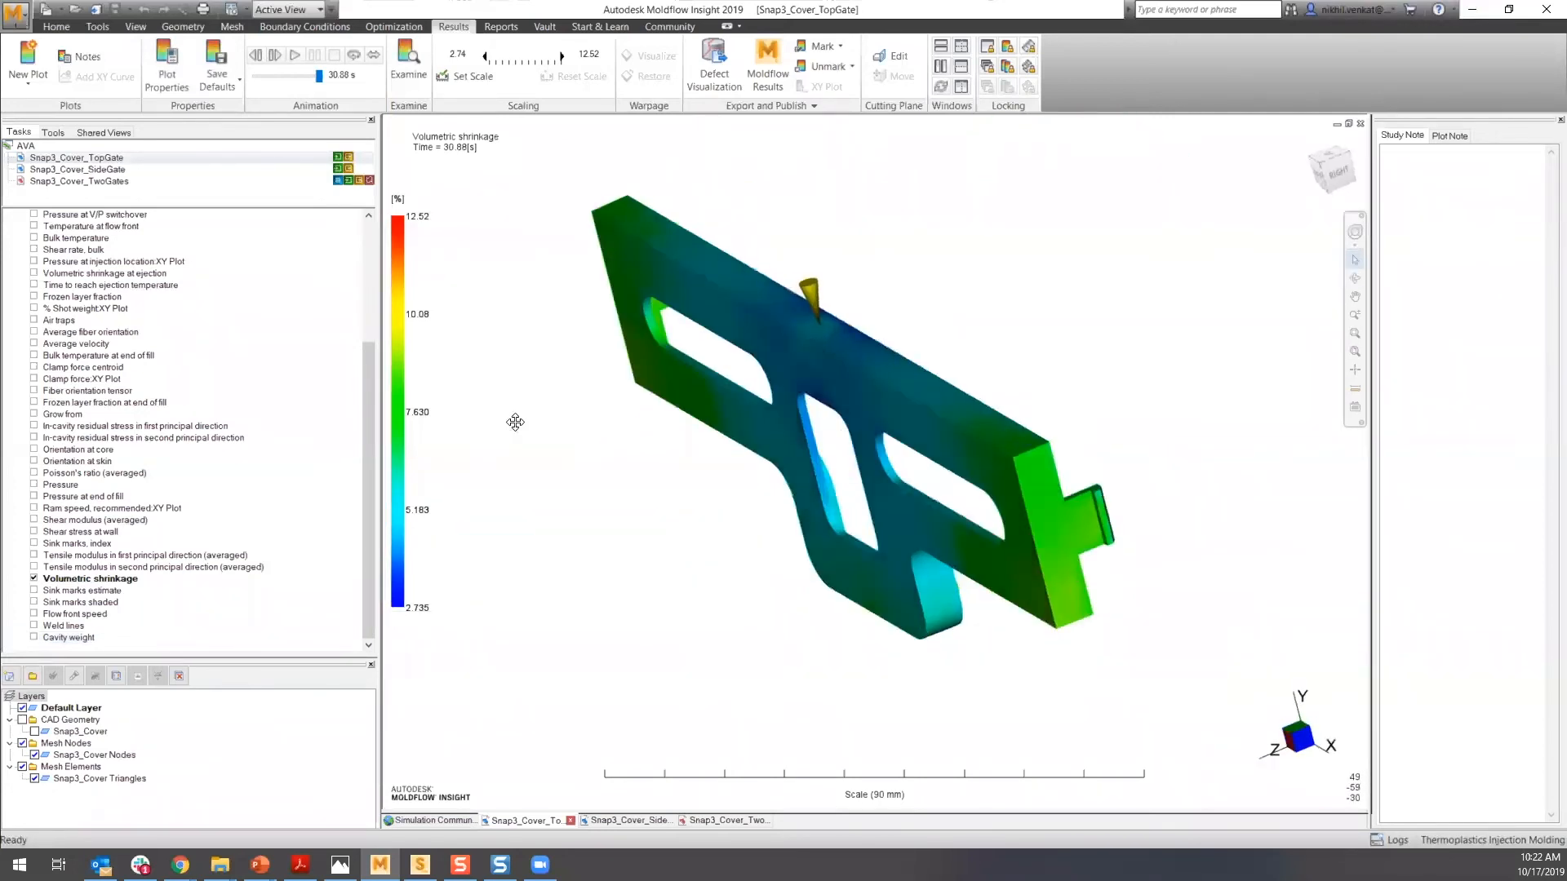
click(1308, 145)
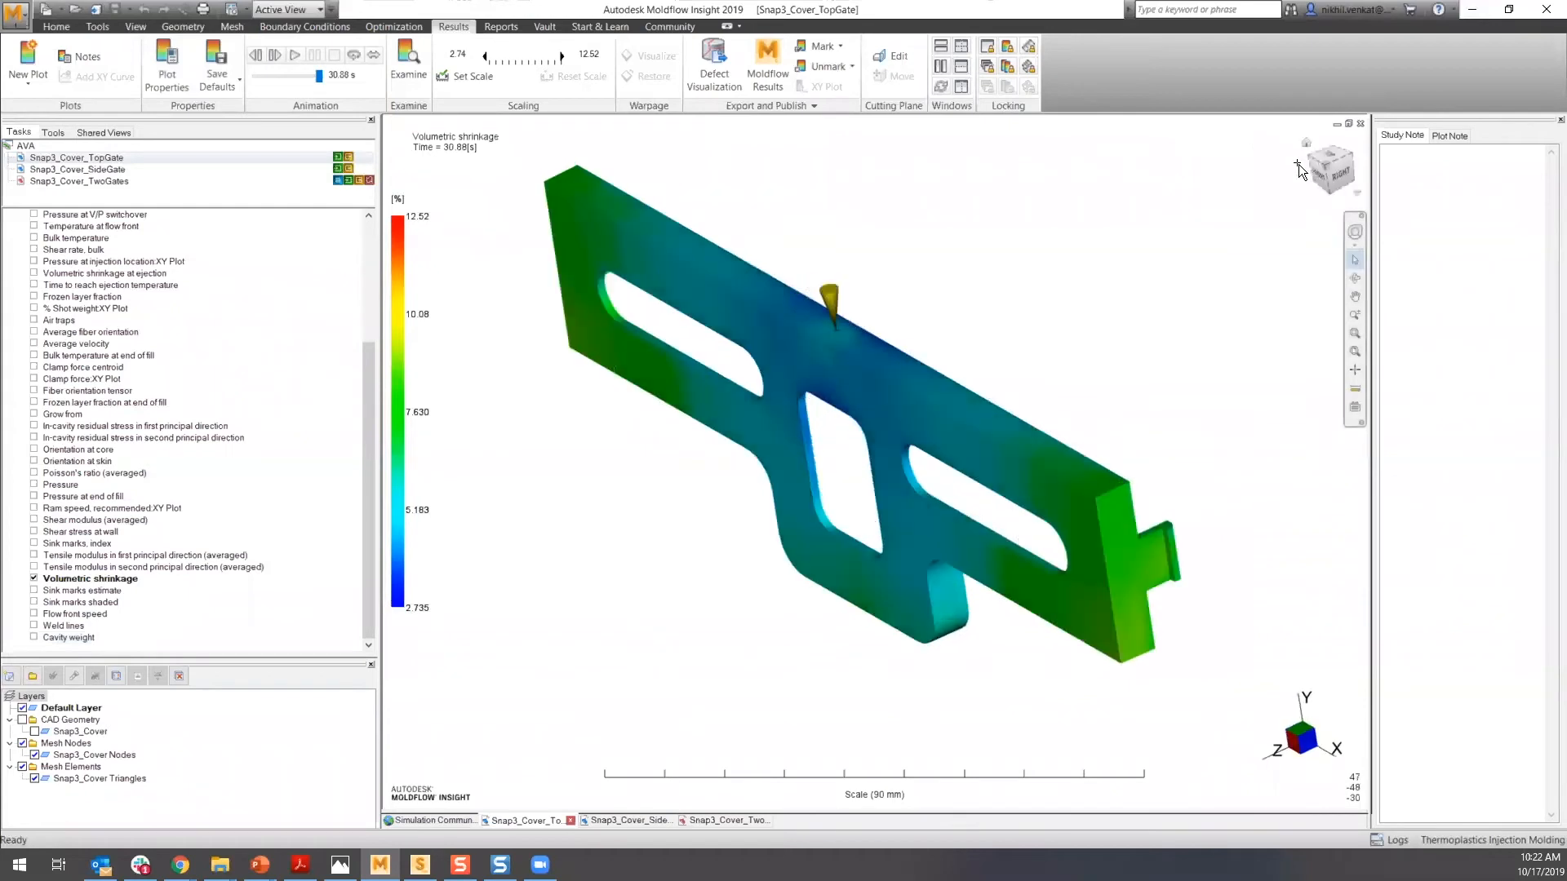
- Open the Snap3_Cover_TwoGates study from the project list
click(297, 54)
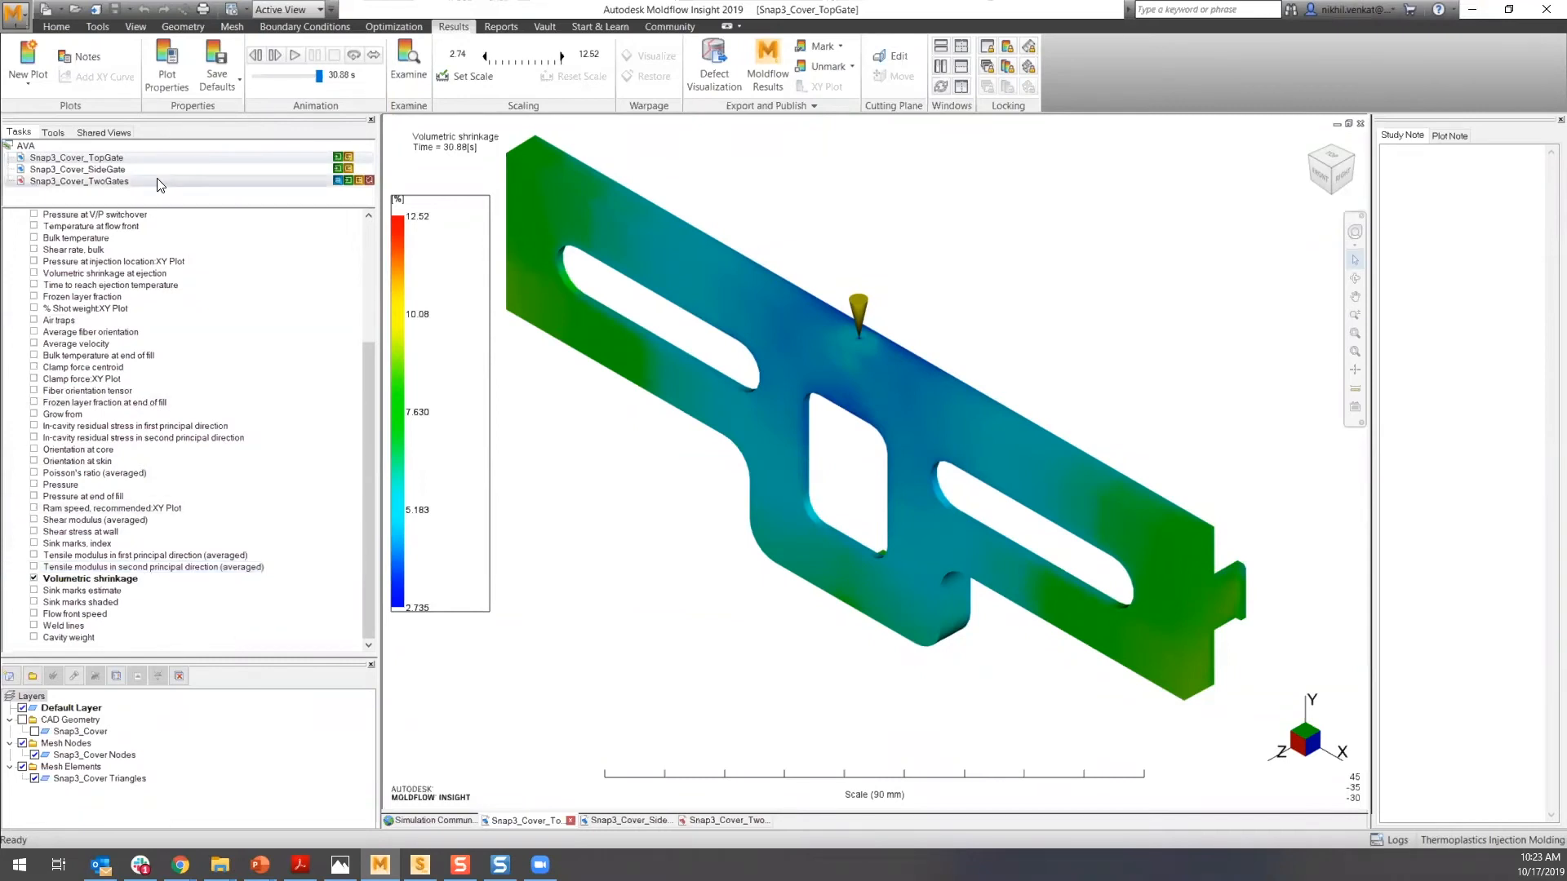
click(86, 183)
double_click(86, 183)
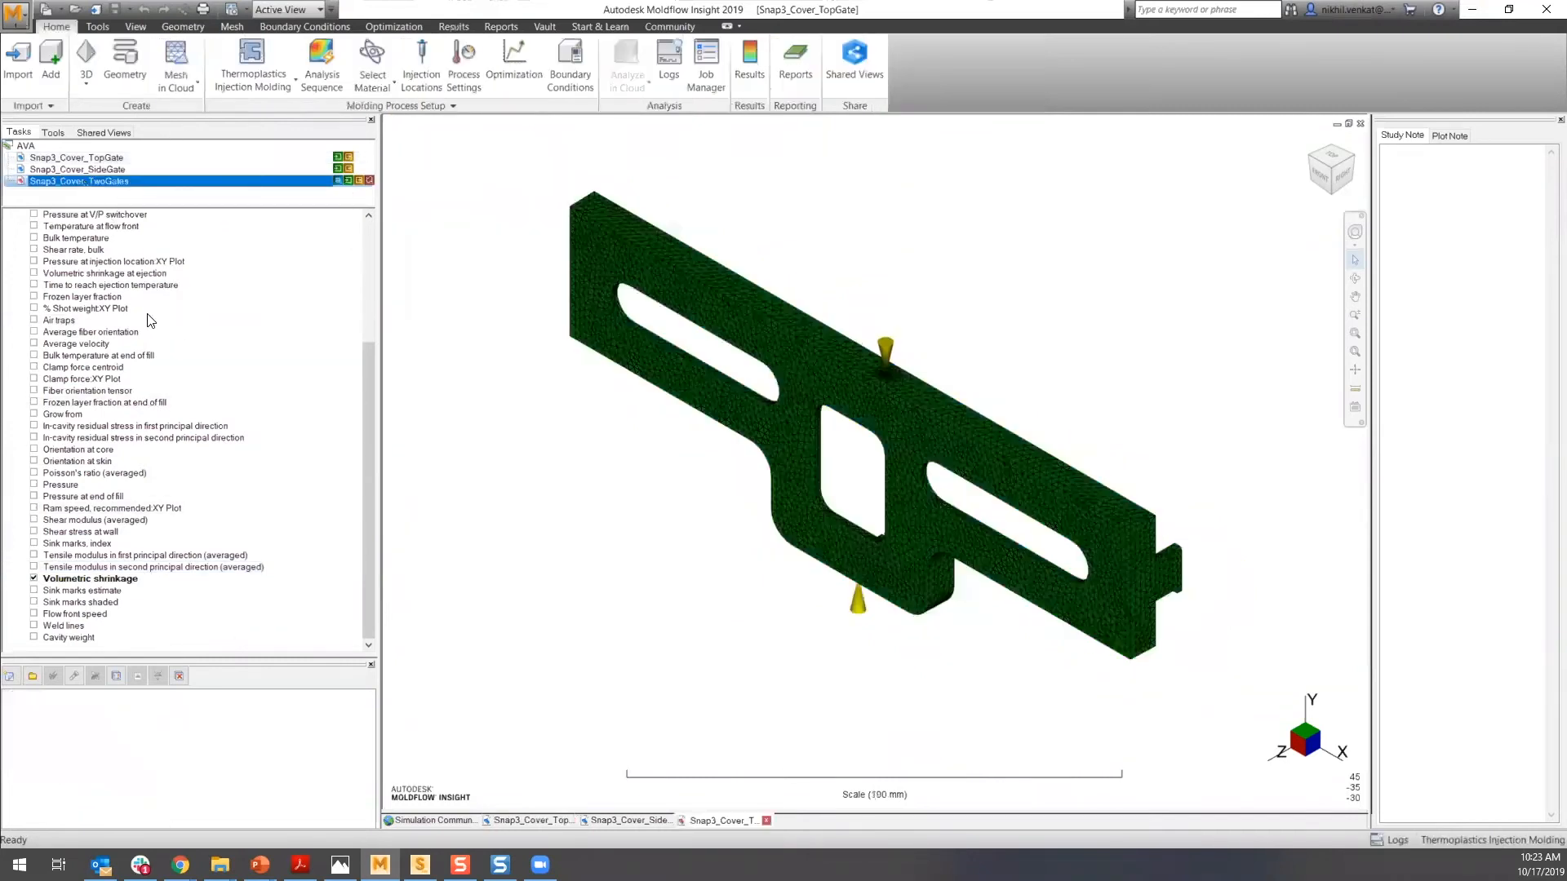
- Display the Deflection, all effects: Deflection result and inspect the deflection at the tab from a side view
scroll(172, 382, down, 5)
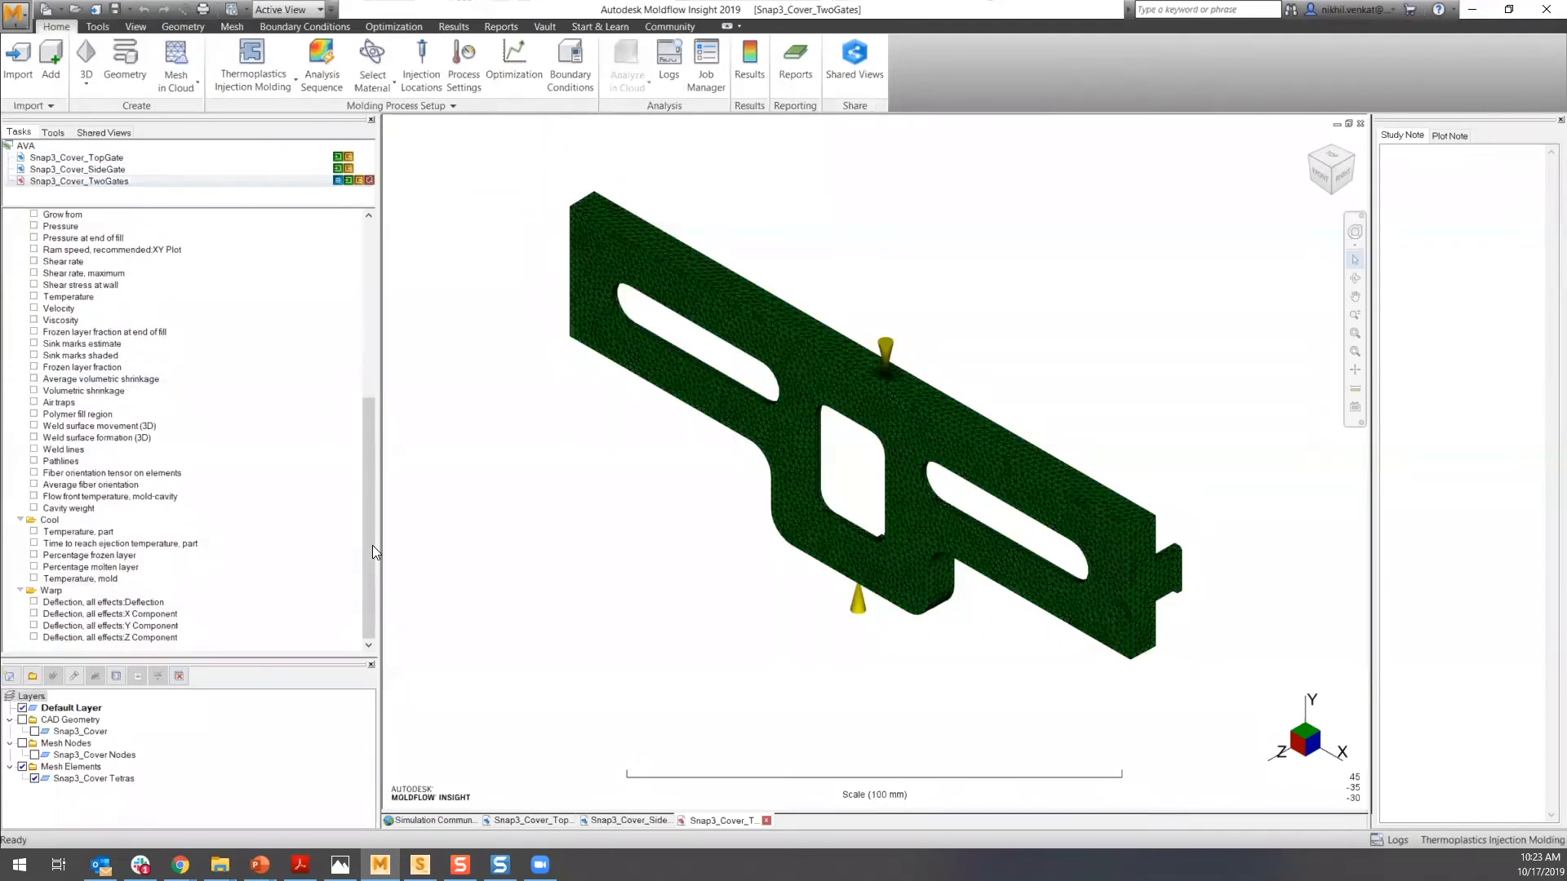
click(34, 602)
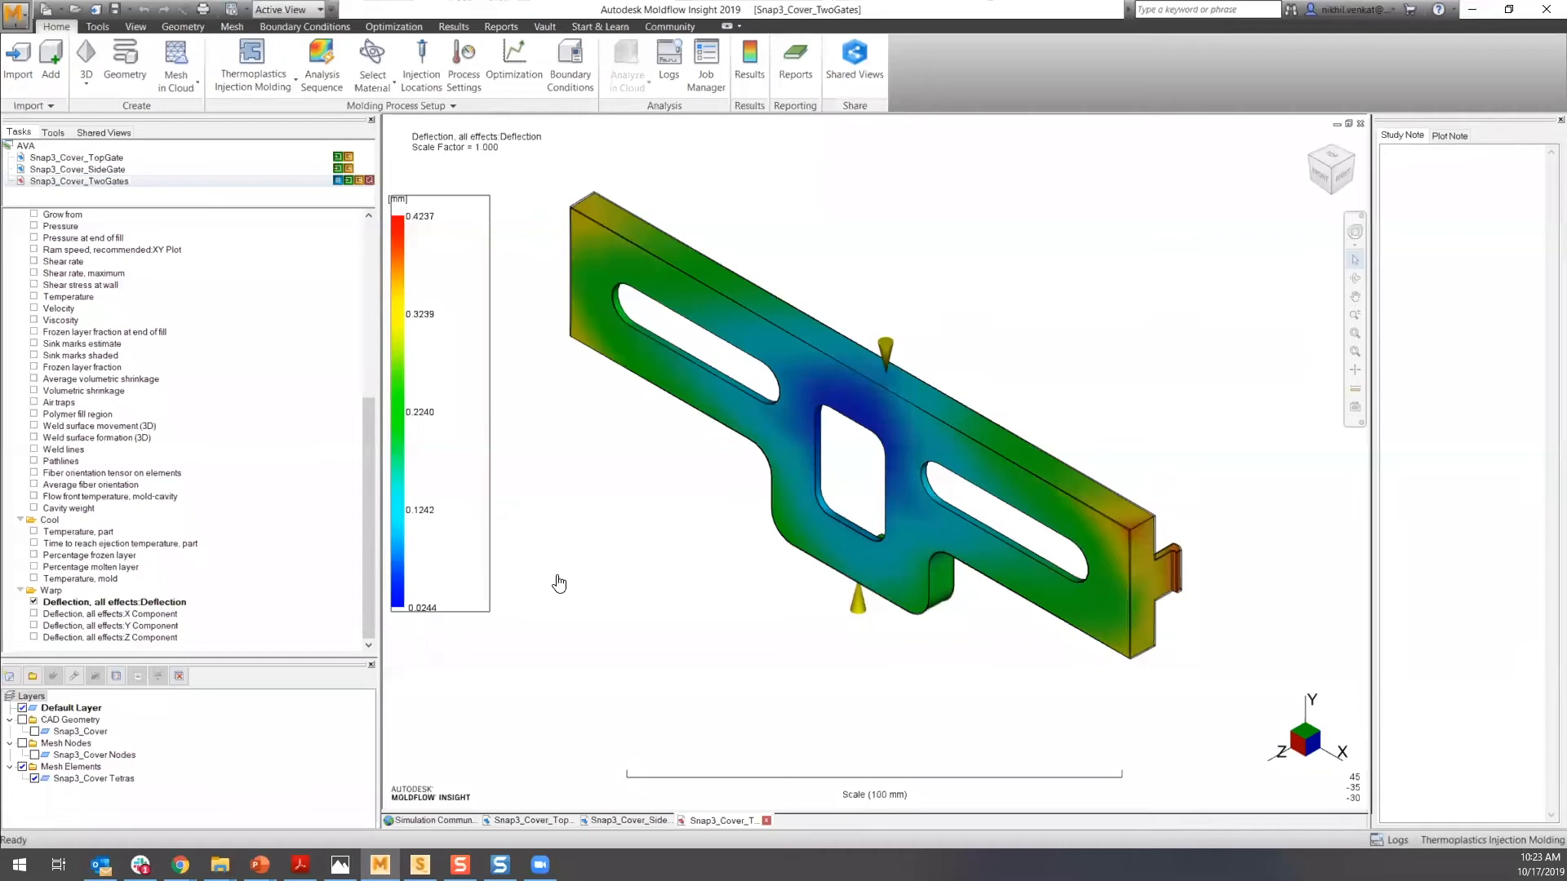
click(1329, 159)
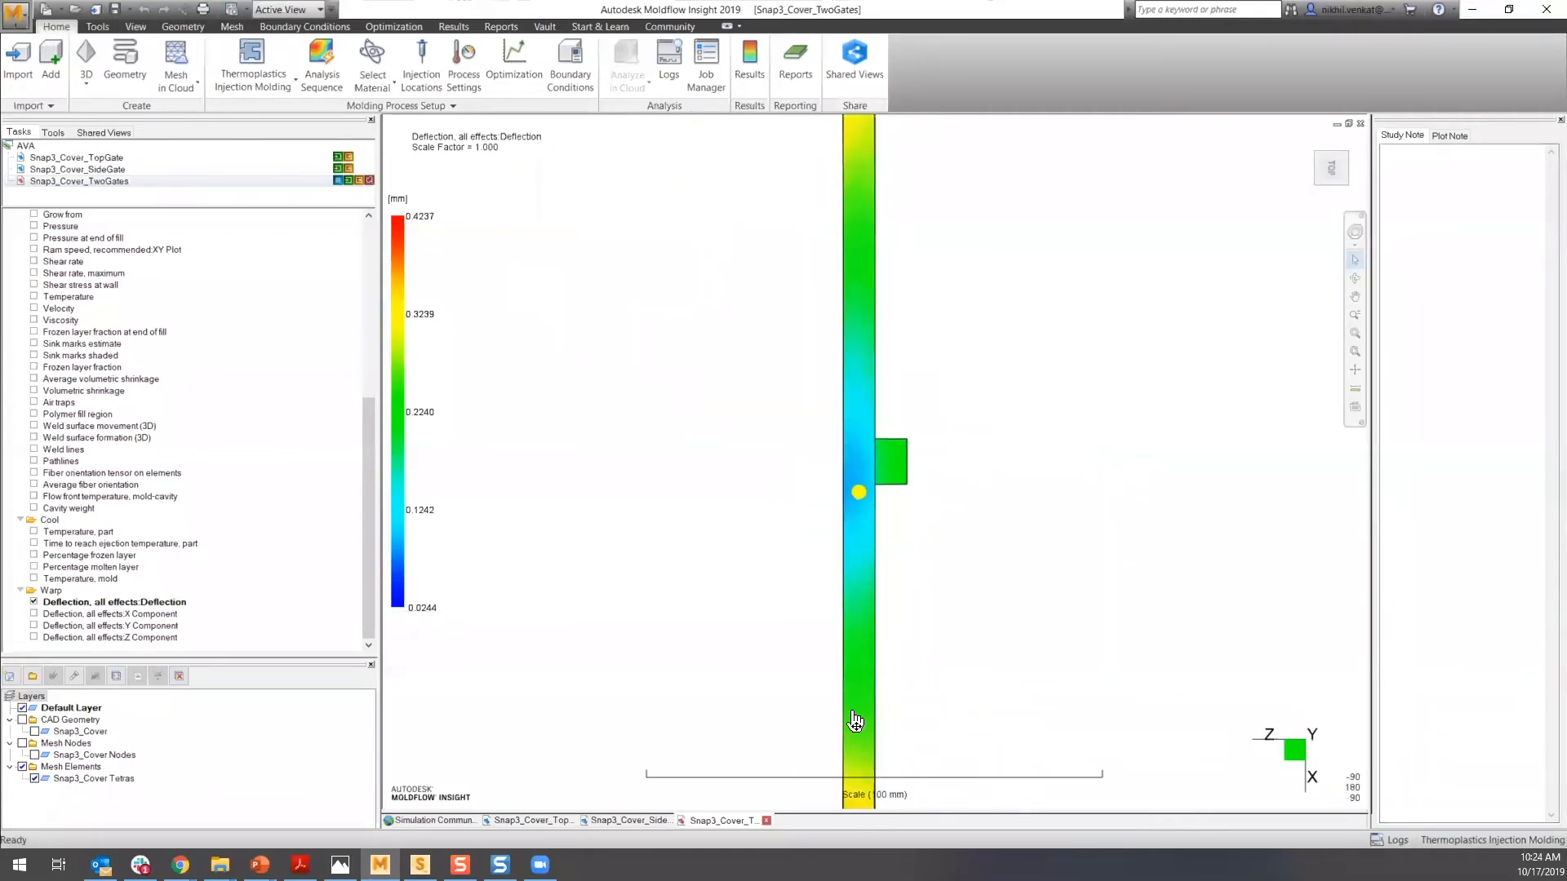
scroll(746, 604, up, 9)
middle_drag(718, 716, 712, 512)
scroll(595, 619, up, 7)
middle_drag(636, 591, 877, 485)
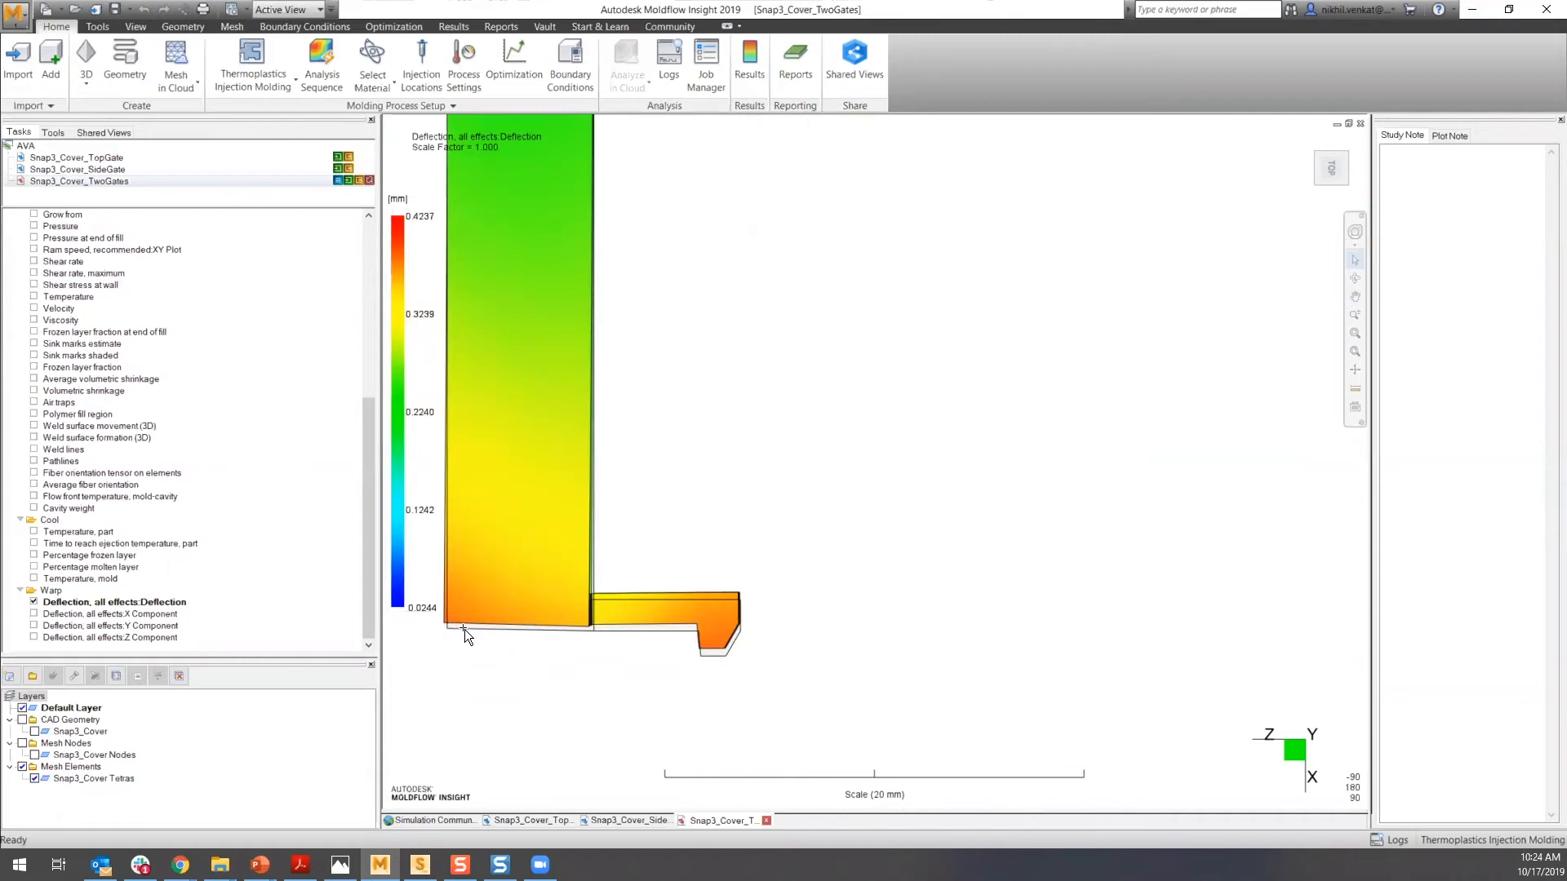
scroll(448, 620, up, 2)
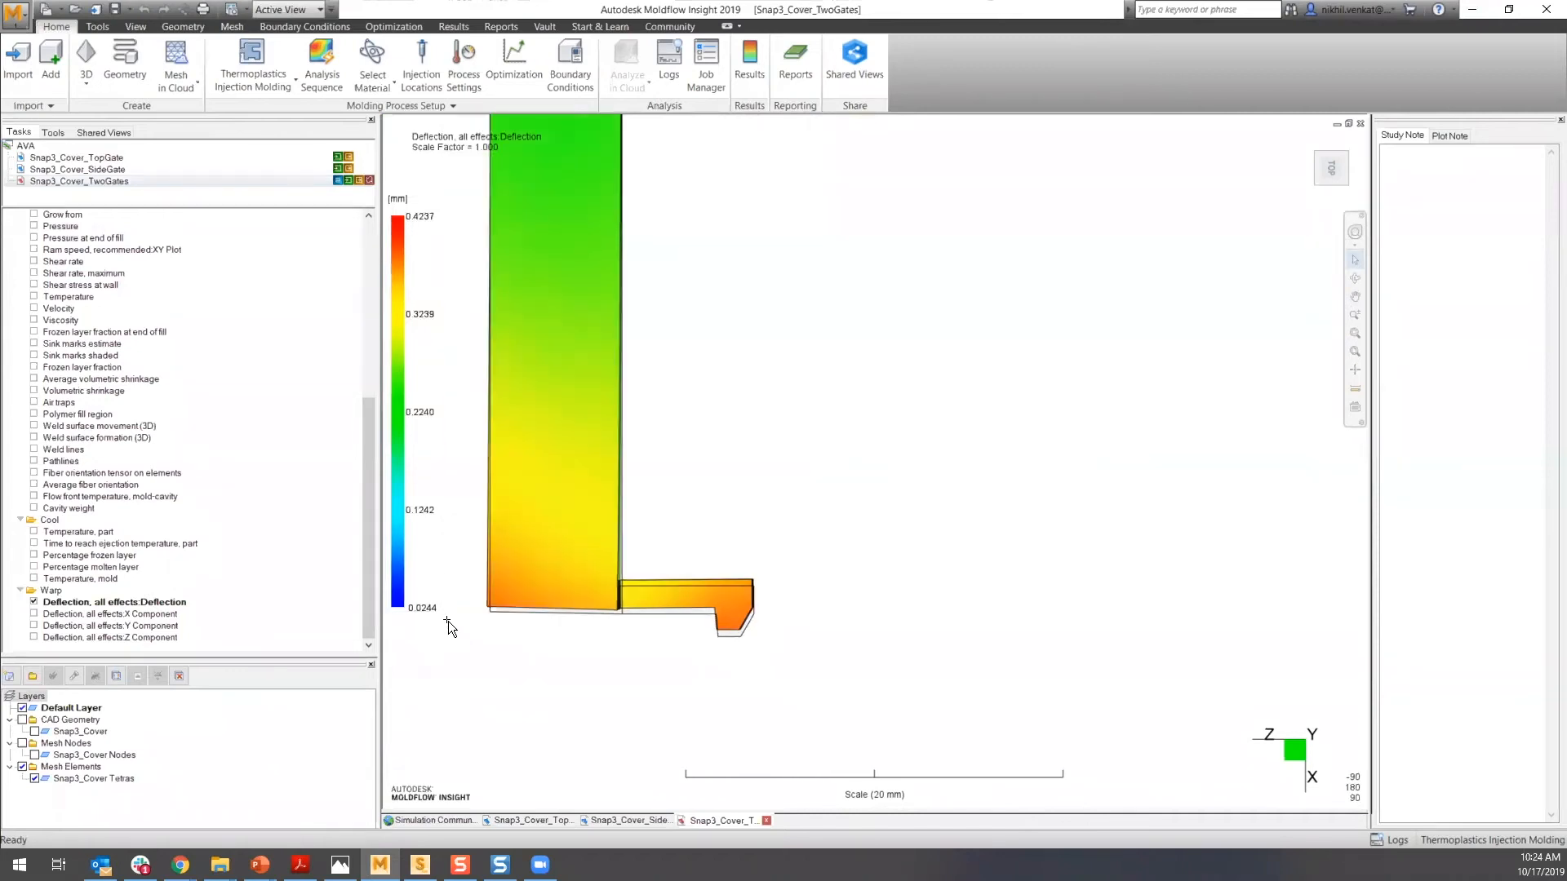
scroll(902, 553, up, 2)
middle_drag(789, 601, 1276, 553)
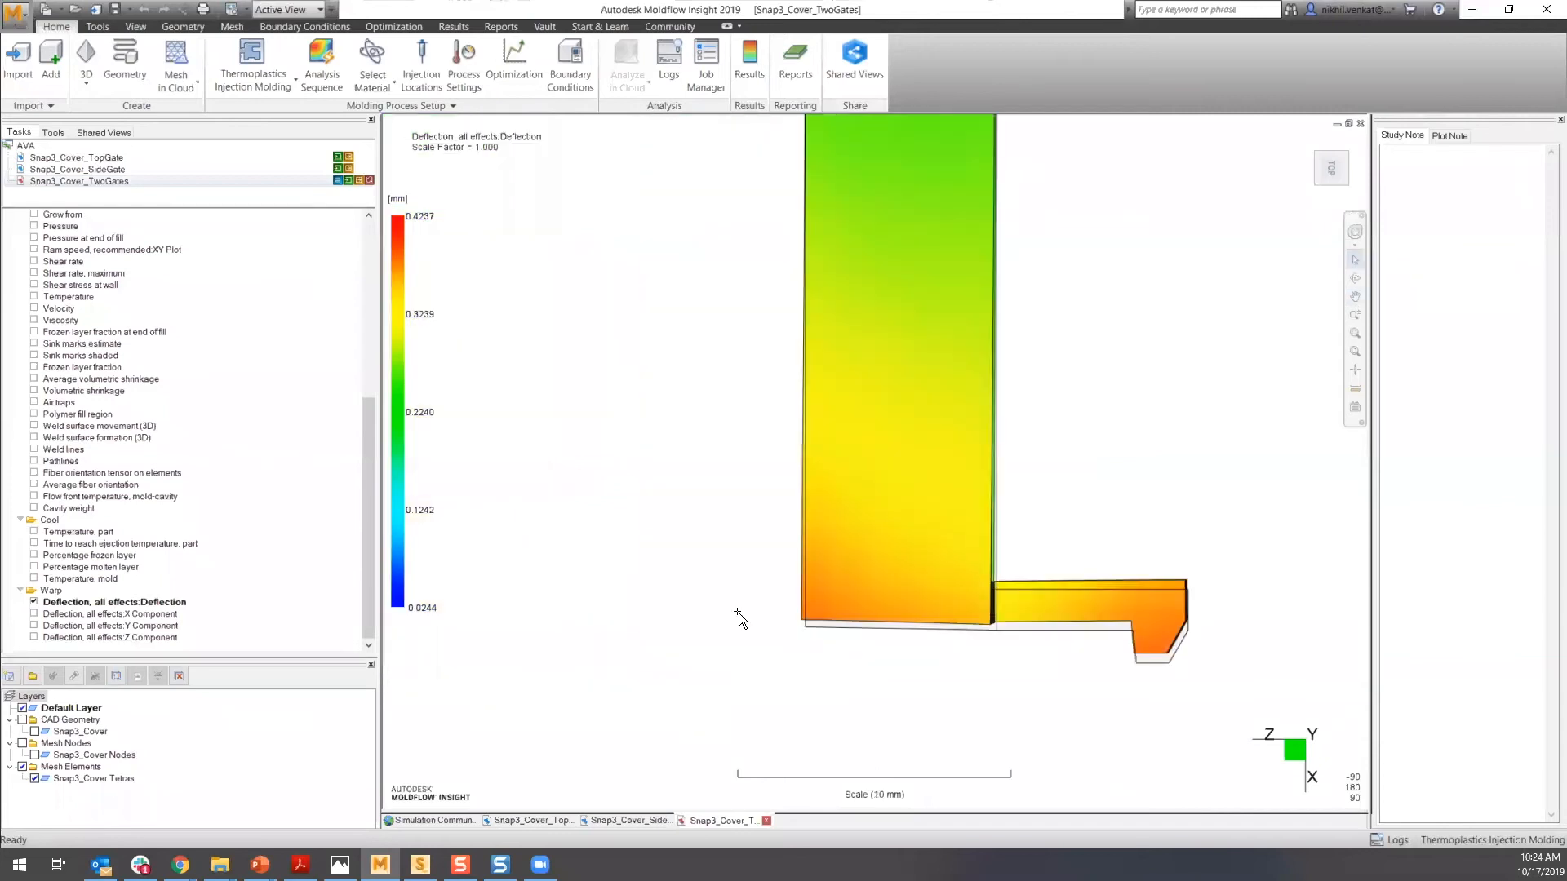
scroll(796, 609, up, 6)
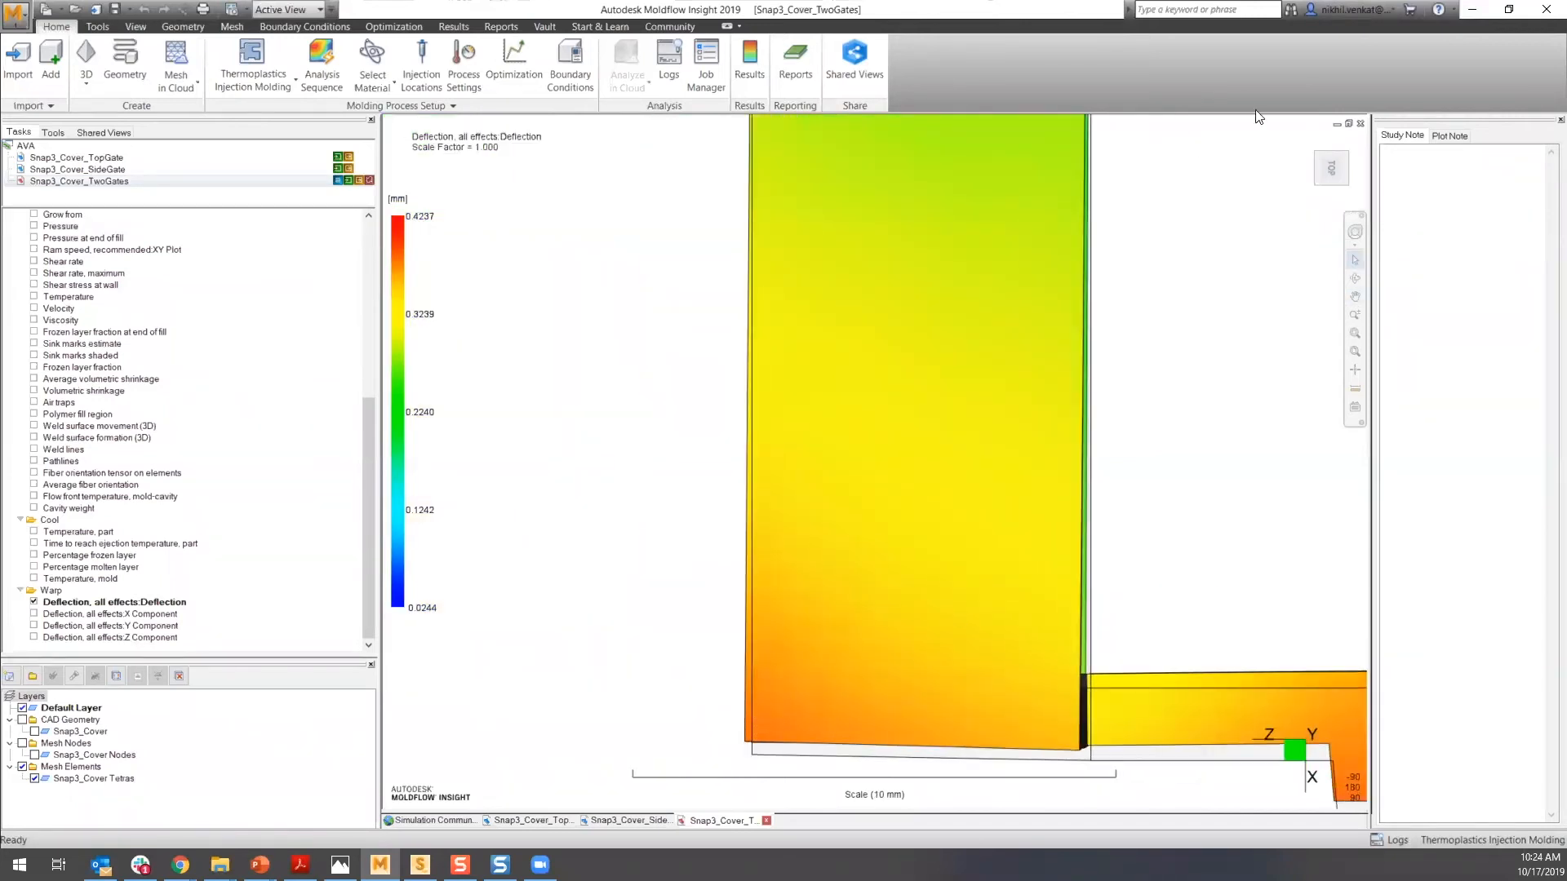
click(1306, 144)
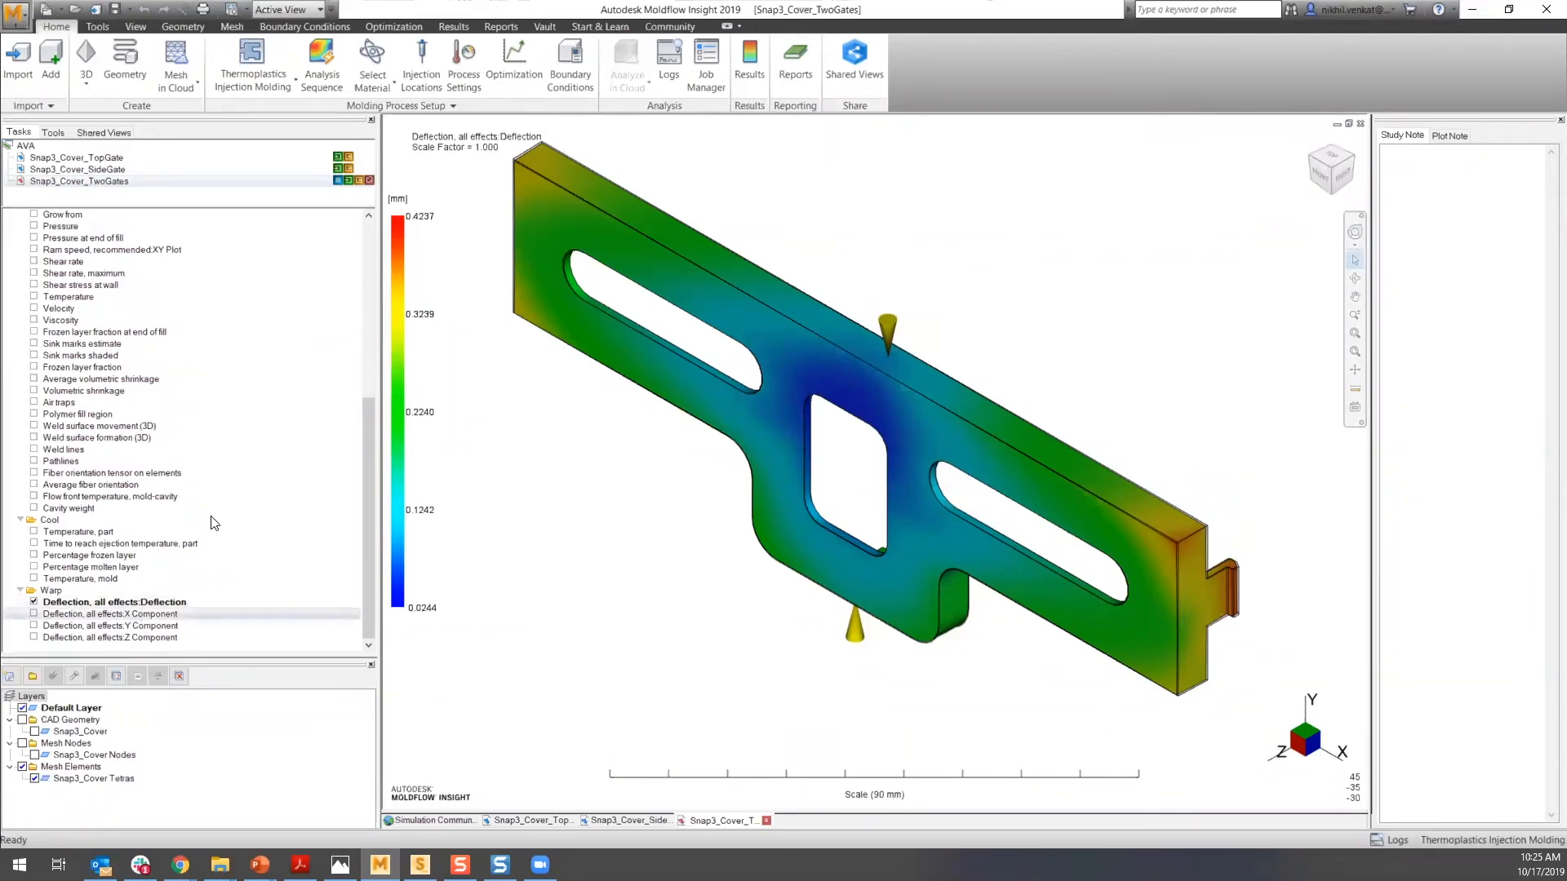
- Display the Pressure at injection location XY plot for the two-gate study
scroll(253, 501, up, 3)
scroll(214, 467, up, 3)
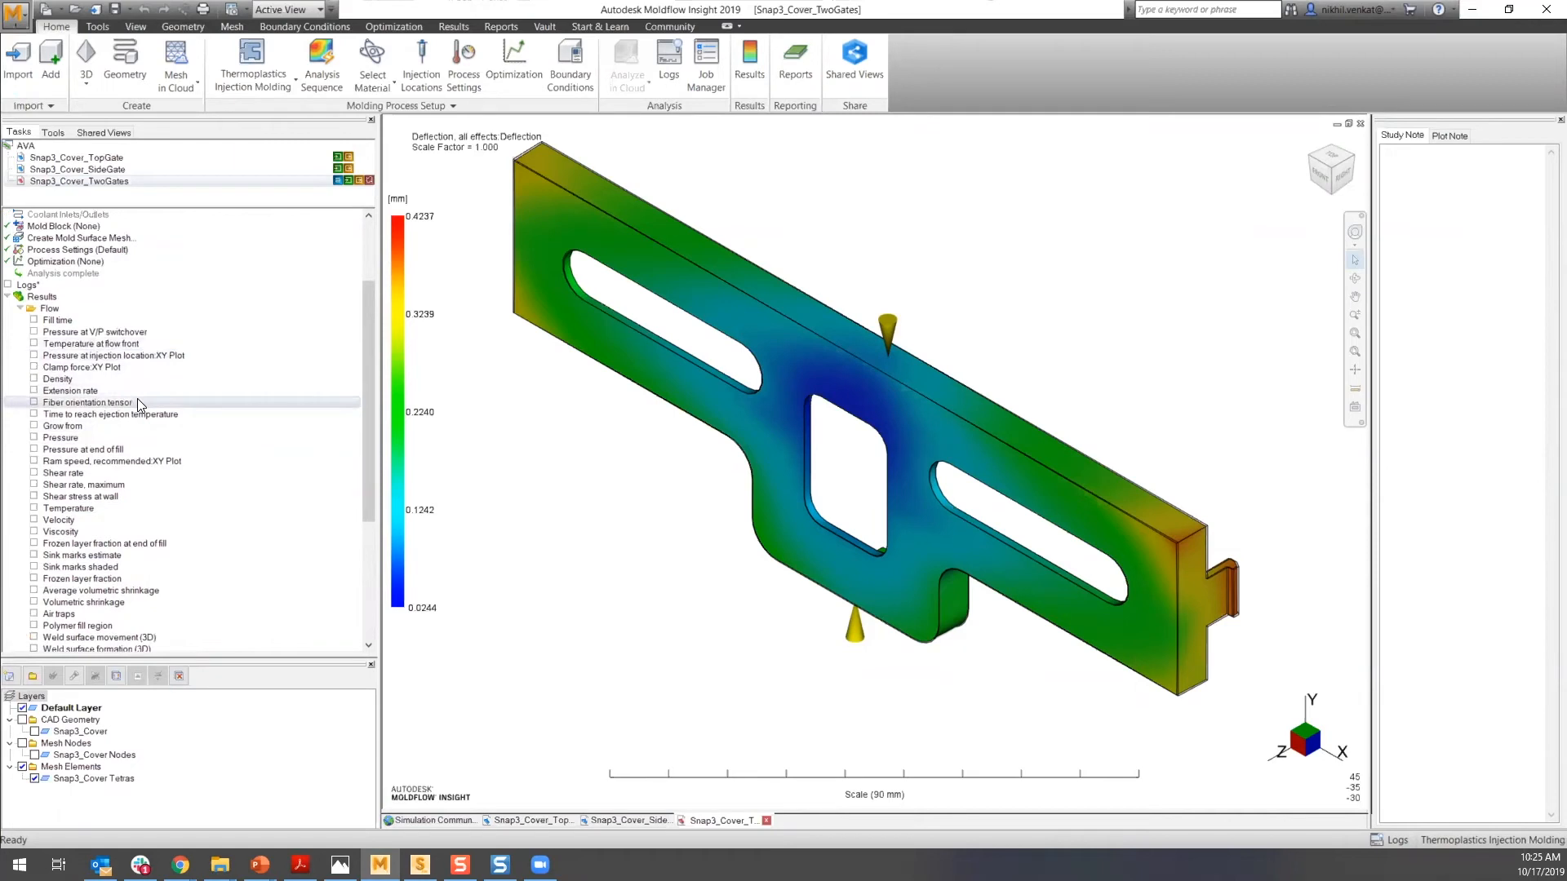
click(34, 356)
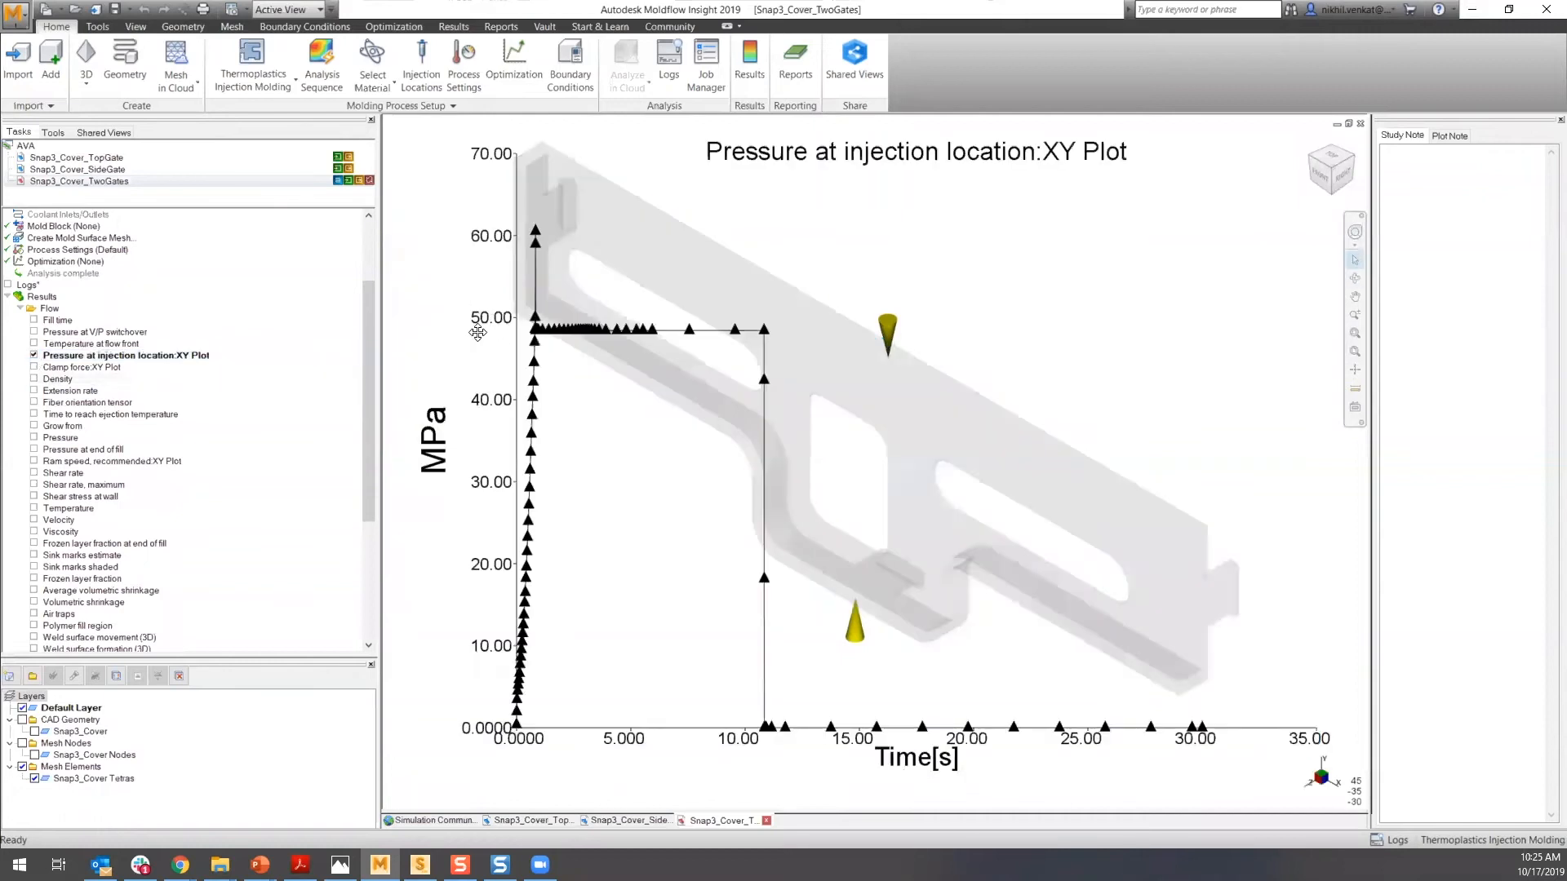
scroll(544, 328, down, 1)
scroll(544, 328, up, 2)
scroll(574, 348, up, 2)
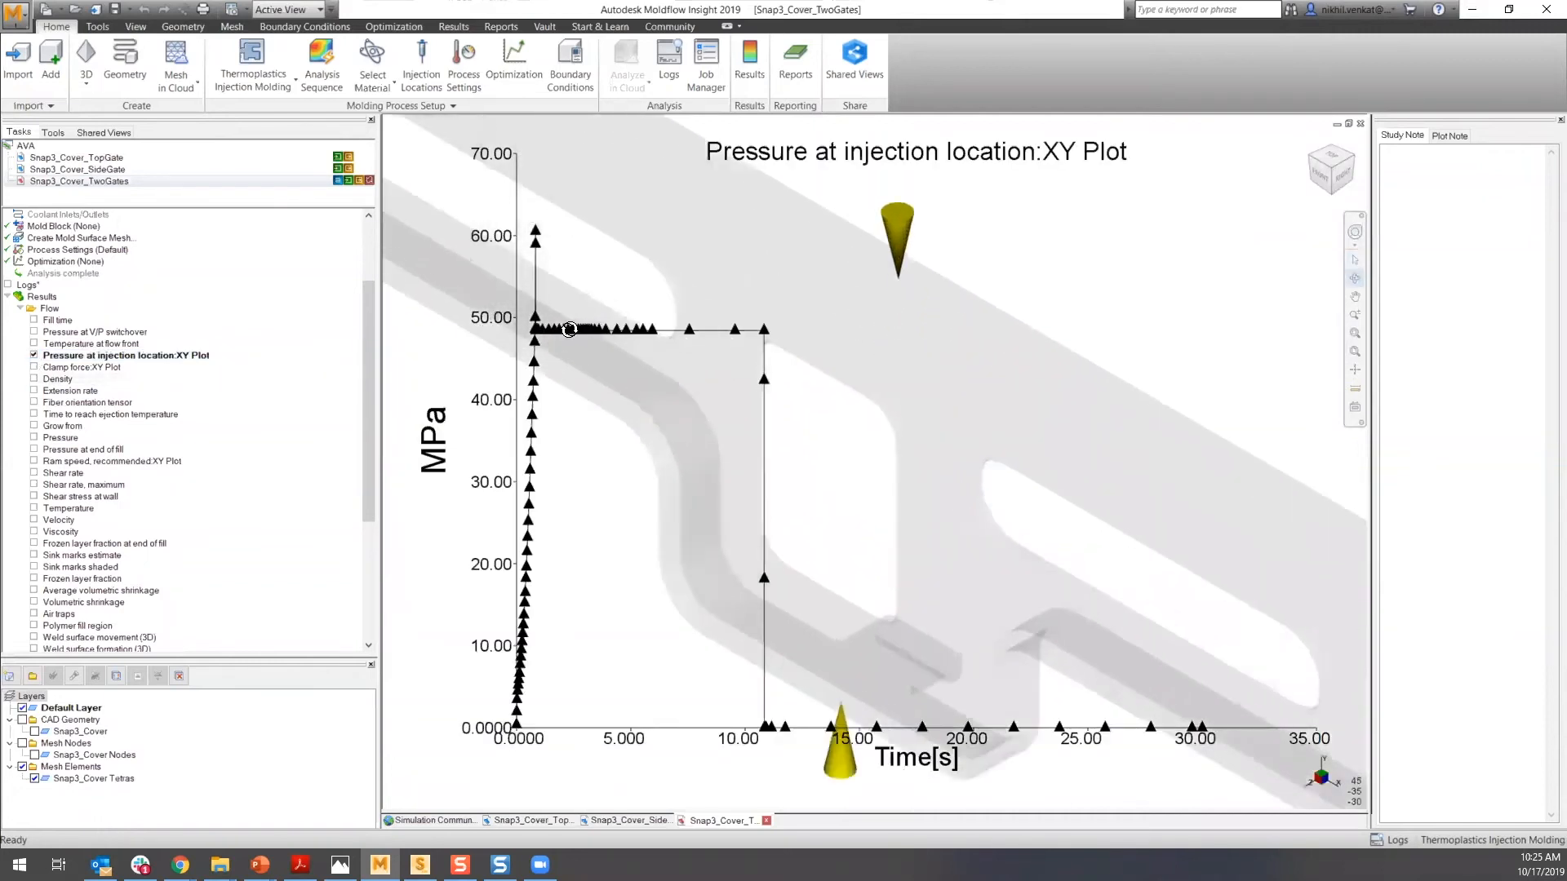
scroll(560, 301, down, 2)
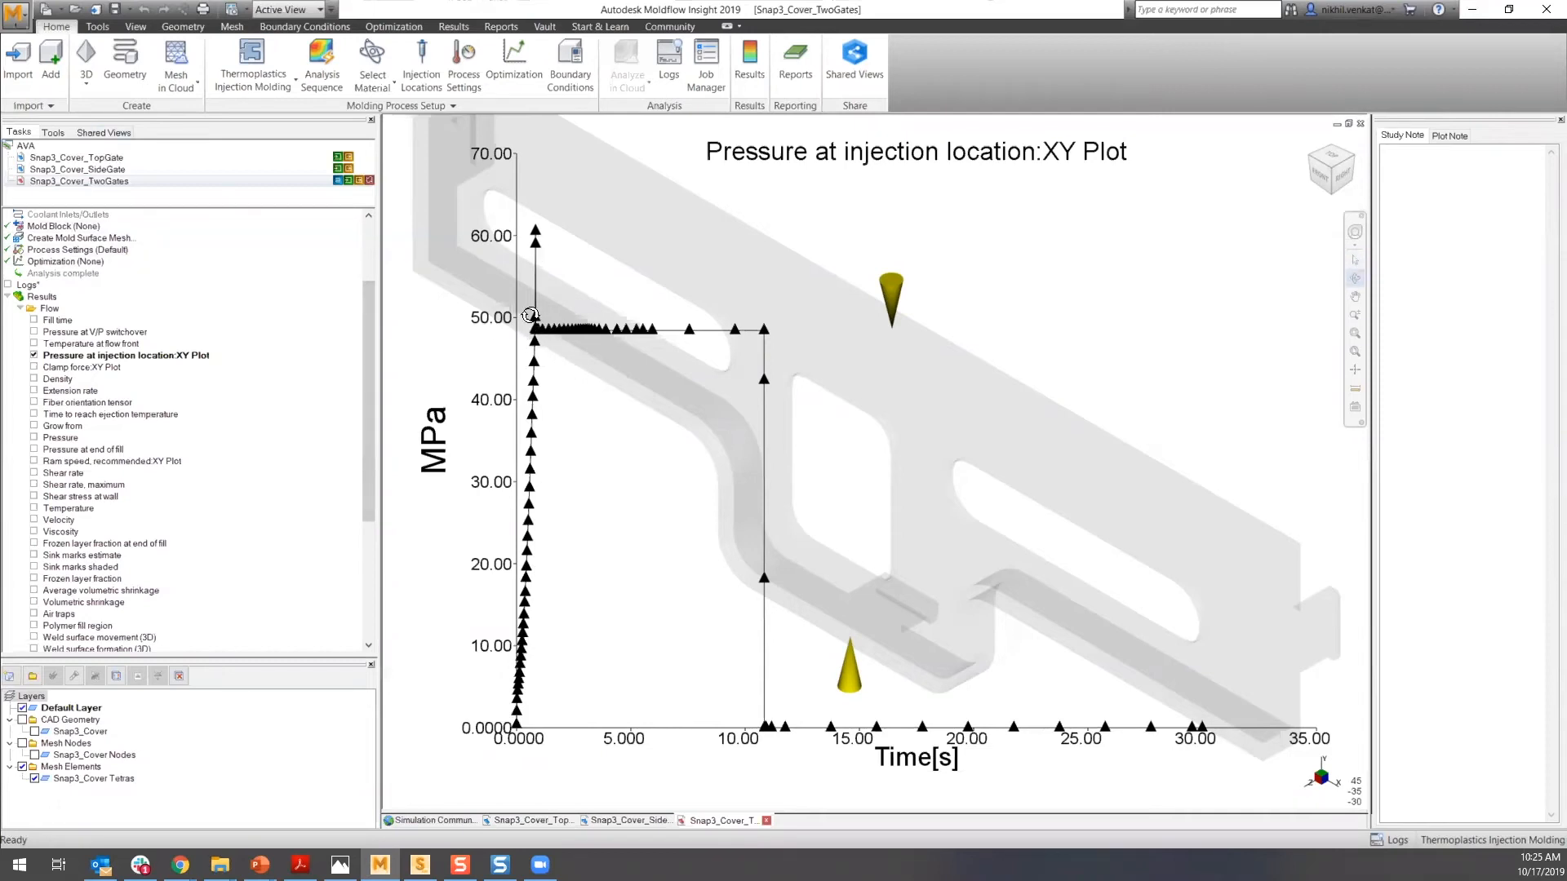
- Open the Snap3_Cover_TopGate study and display its Pressure at injection location XY plot
double_click(88, 159)
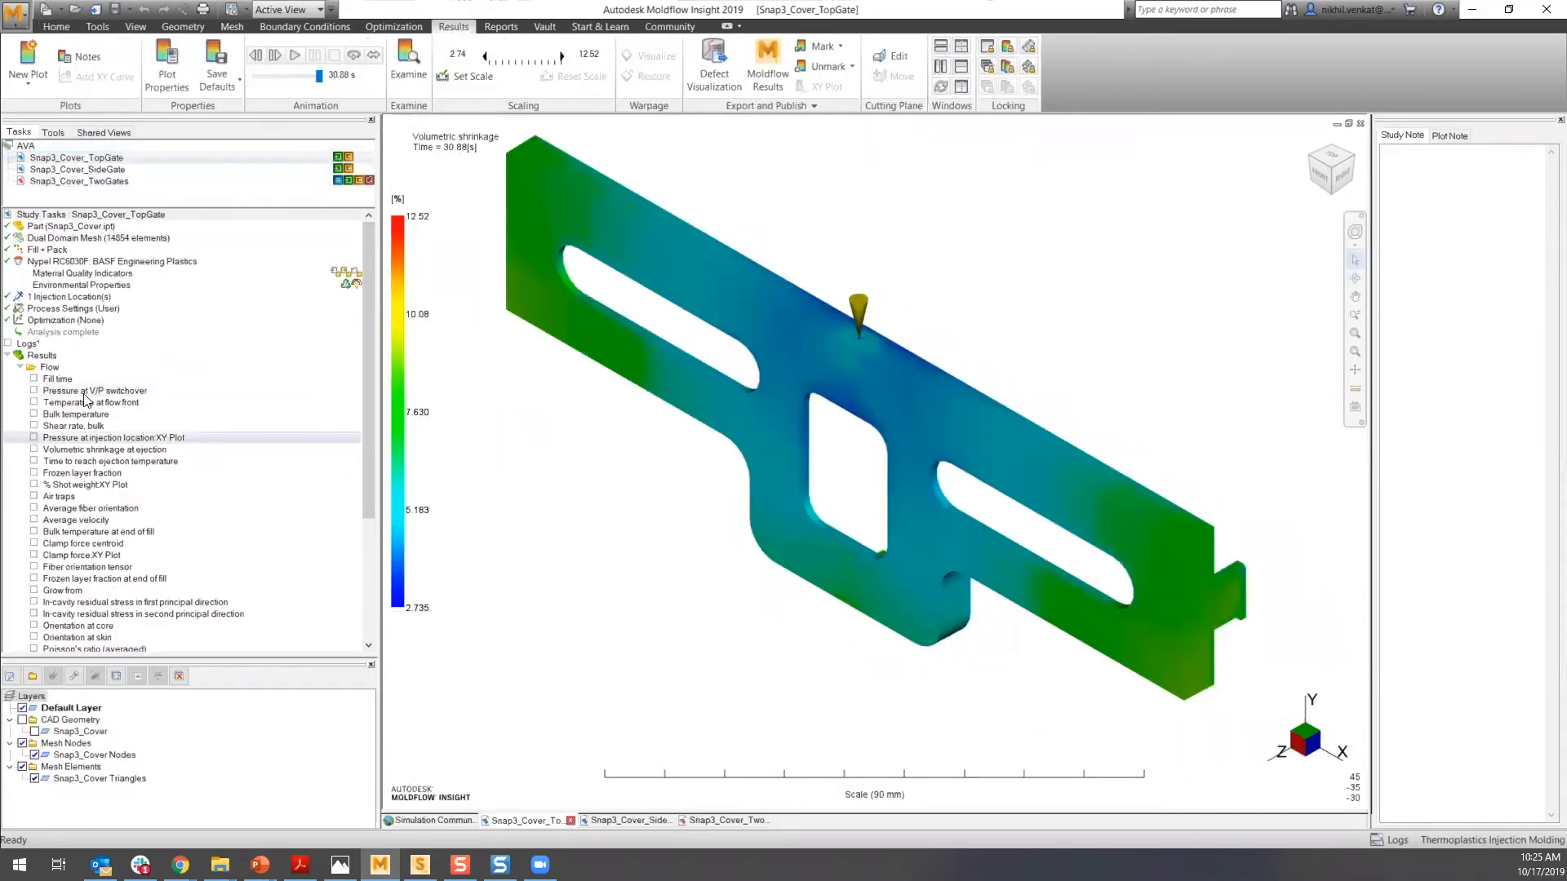
scroll(88, 400, down, 5)
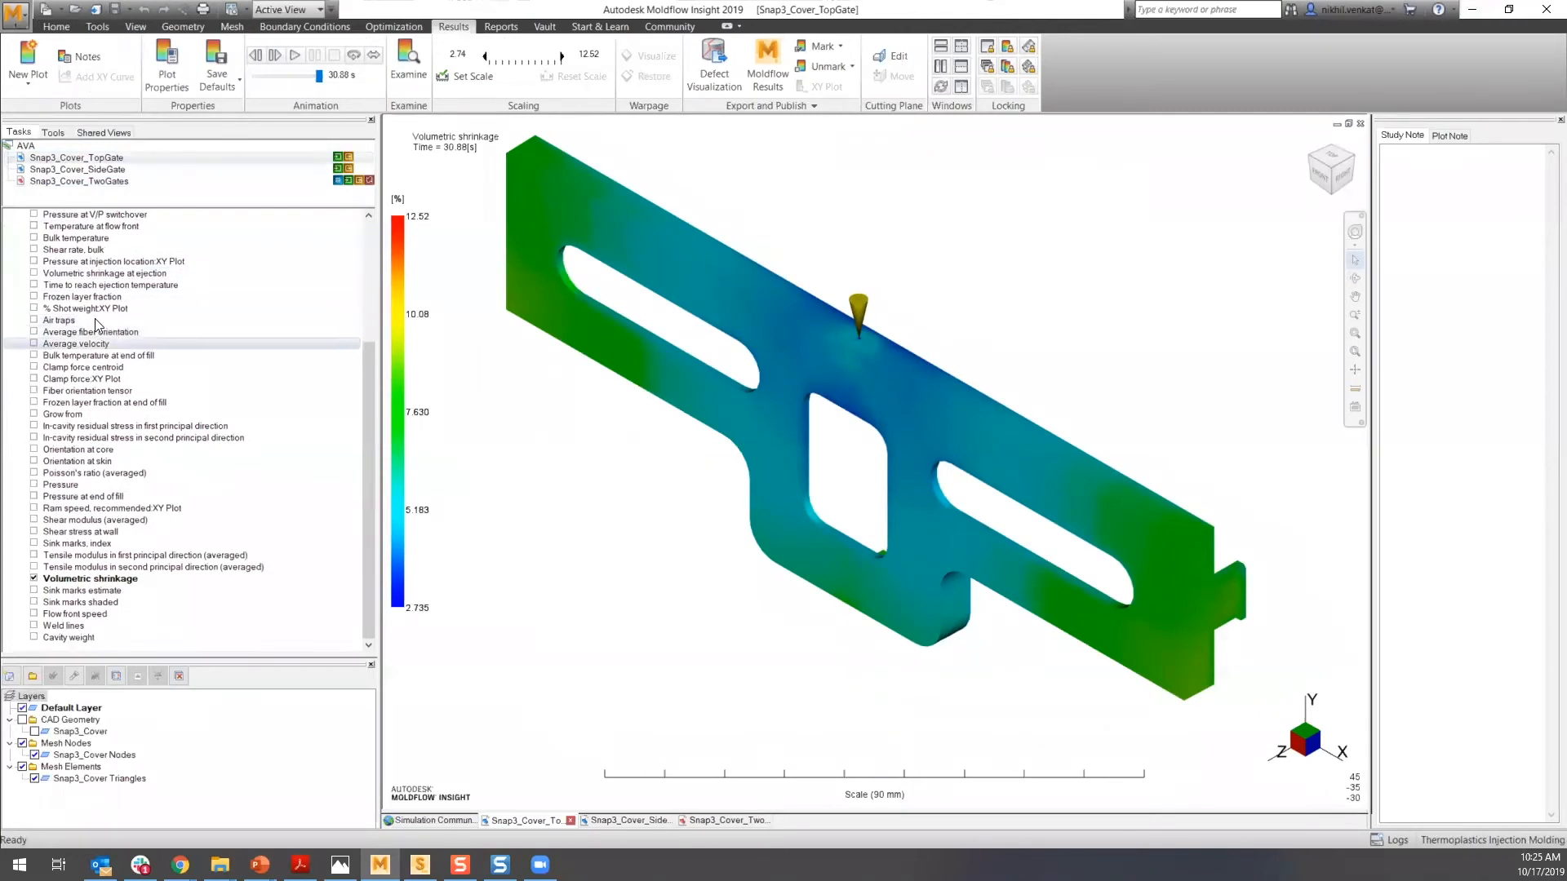
scroll(82, 325, up, 2)
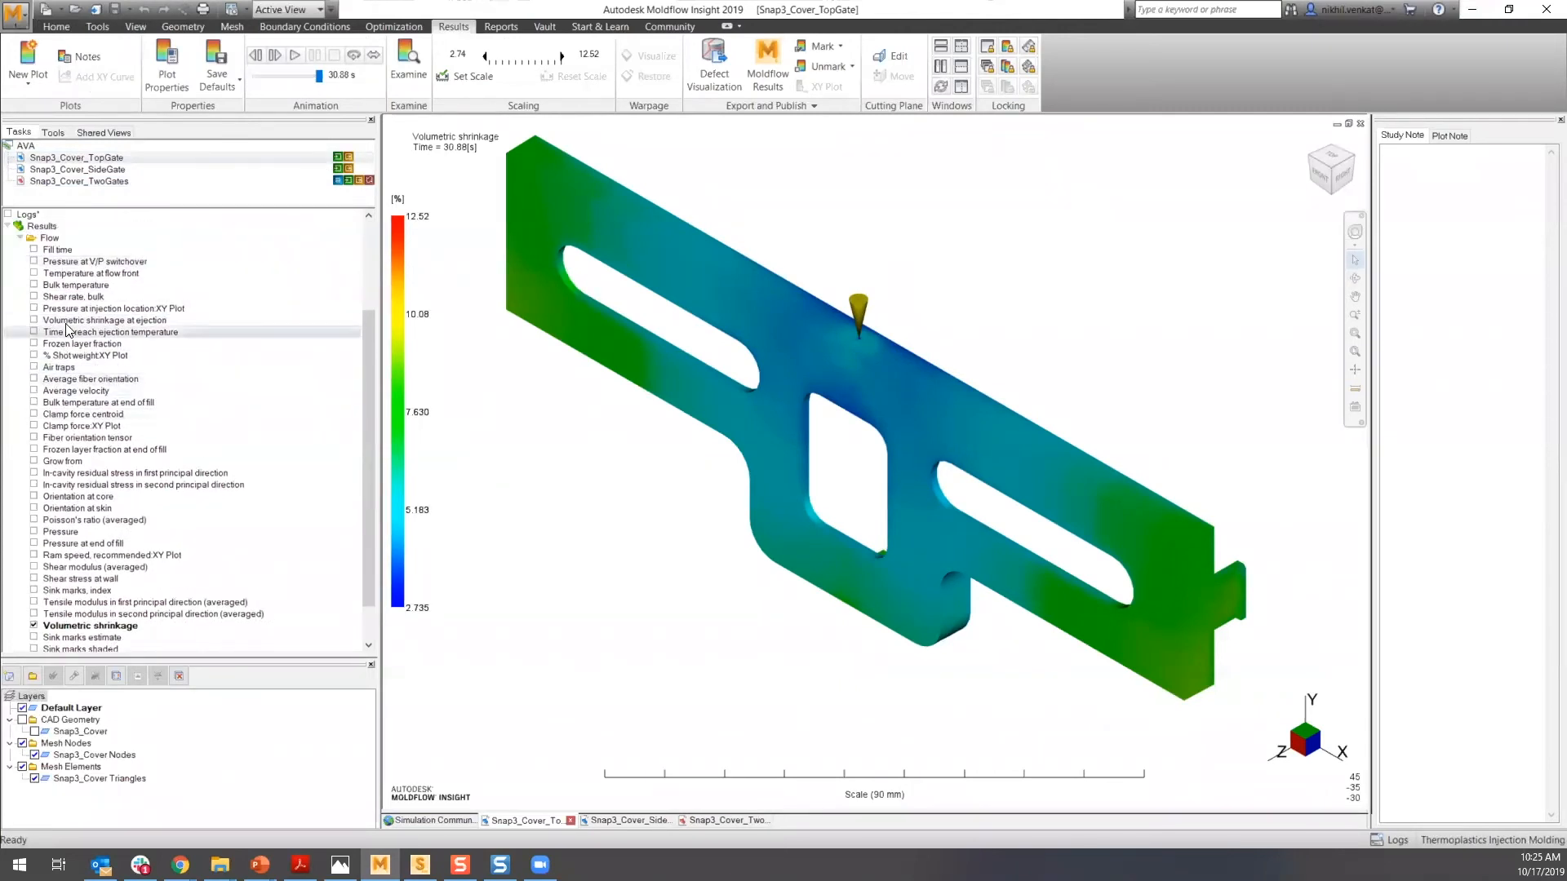
click(34, 309)
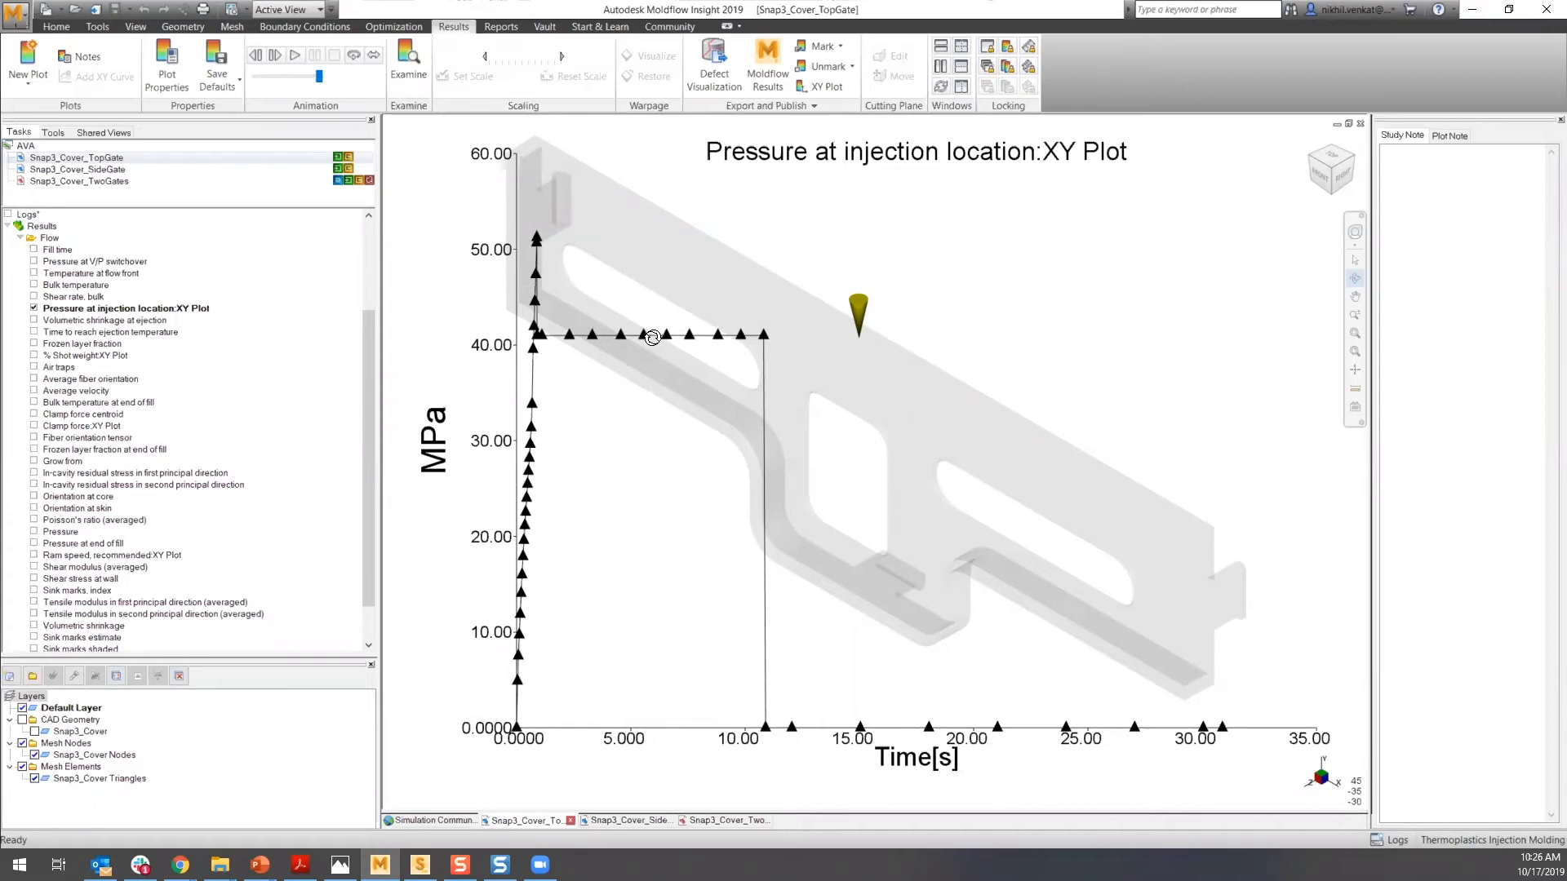
key(Escape)
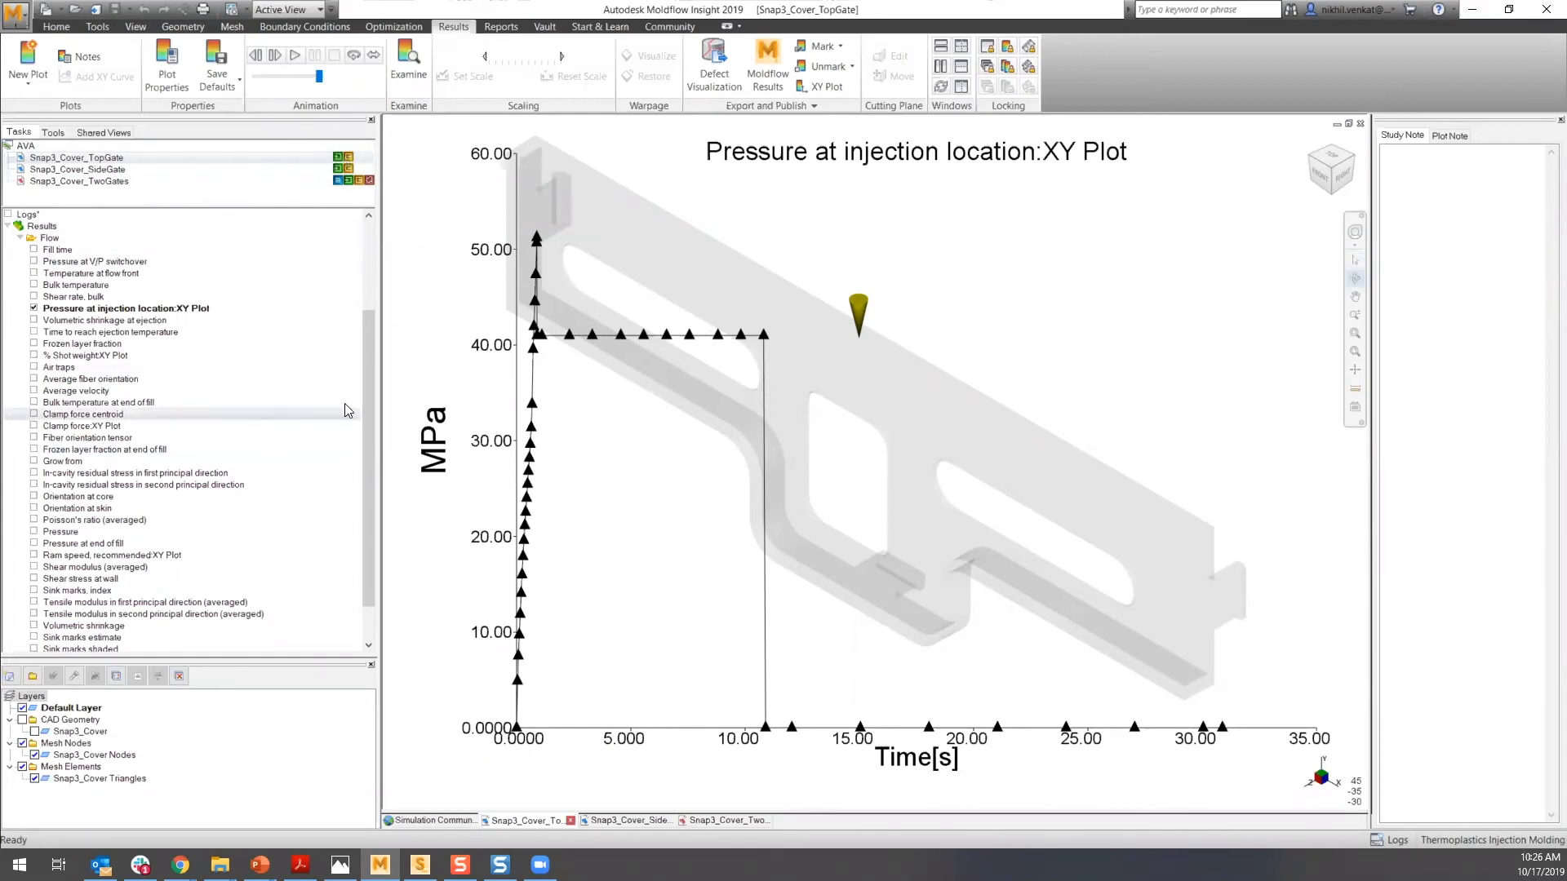
- Select the Snap3_Cover_TopGate study and review the available analysis sequence options, closing the dialog without changes
drag(372, 326, 372, 245)
drag(375, 332, 374, 549)
drag(367, 369, 368, 273)
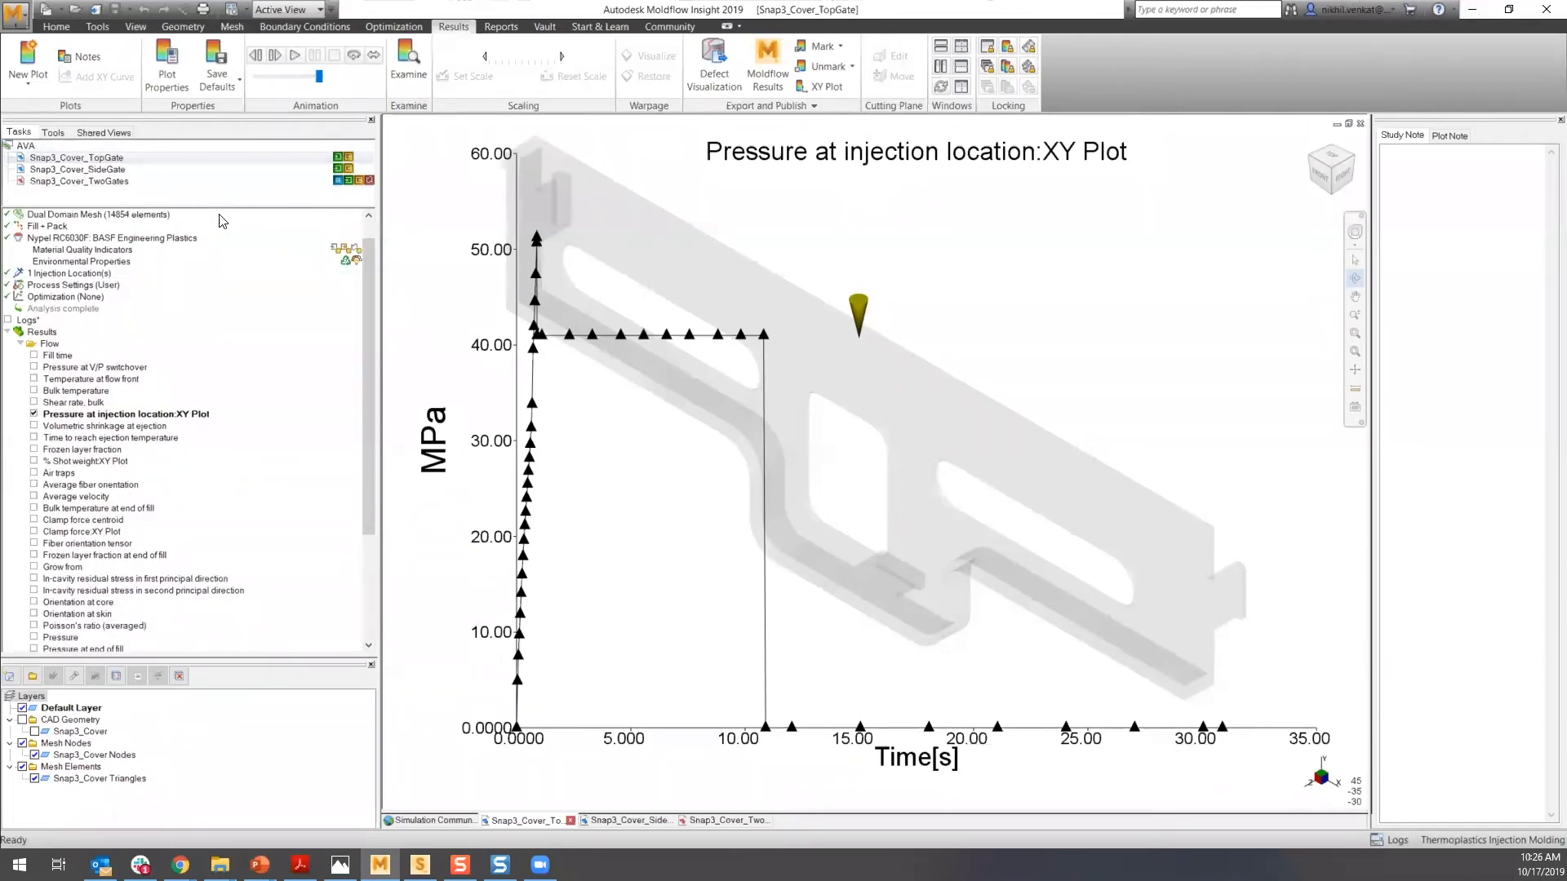
click(217, 219)
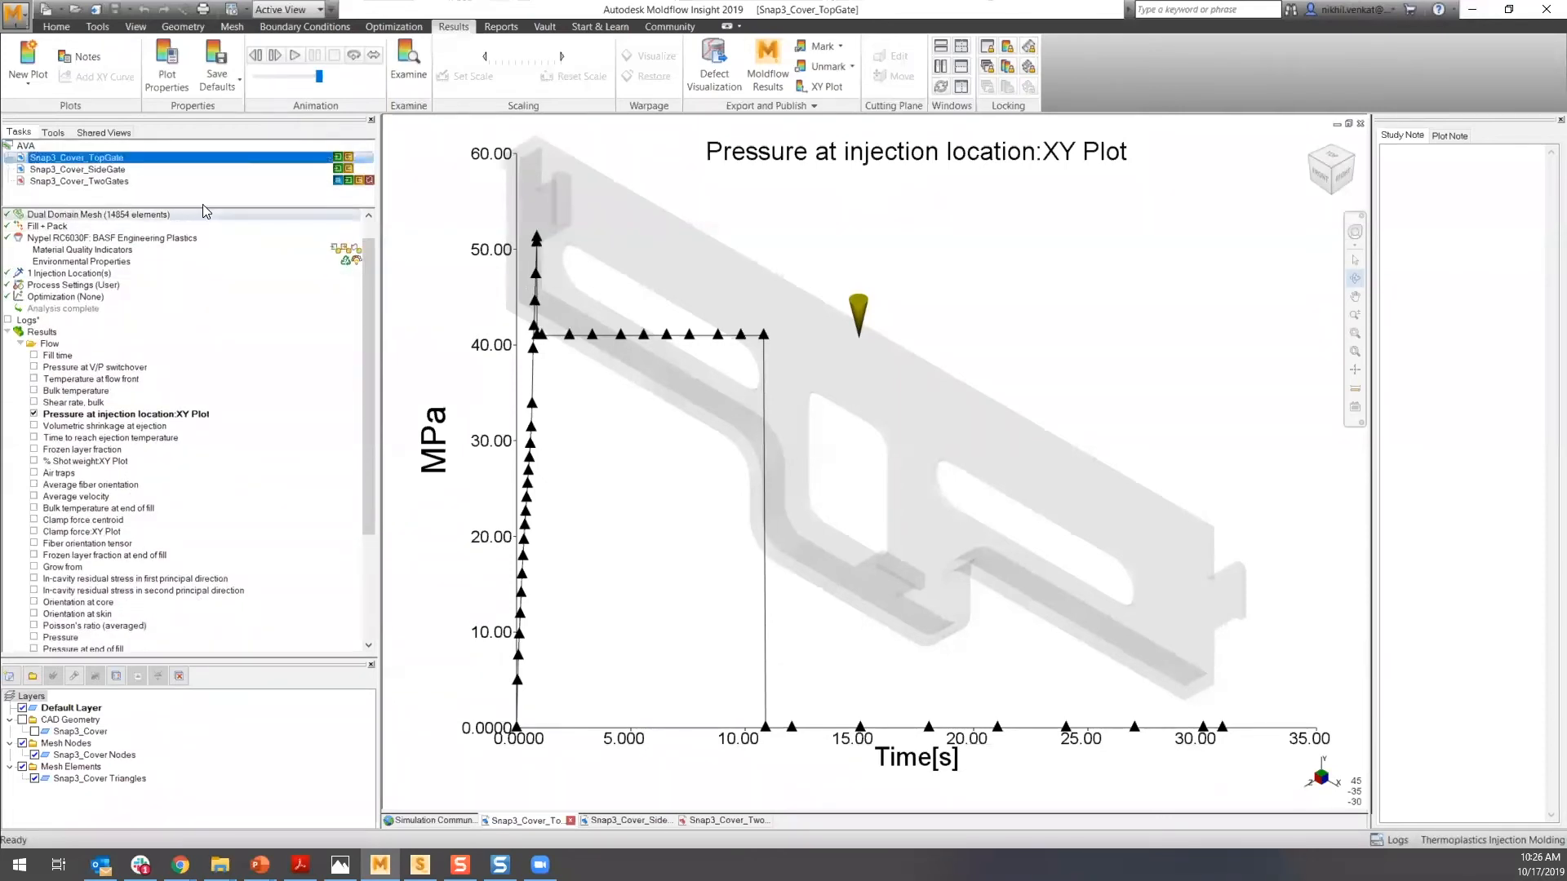
click(57, 28)
click(341, 81)
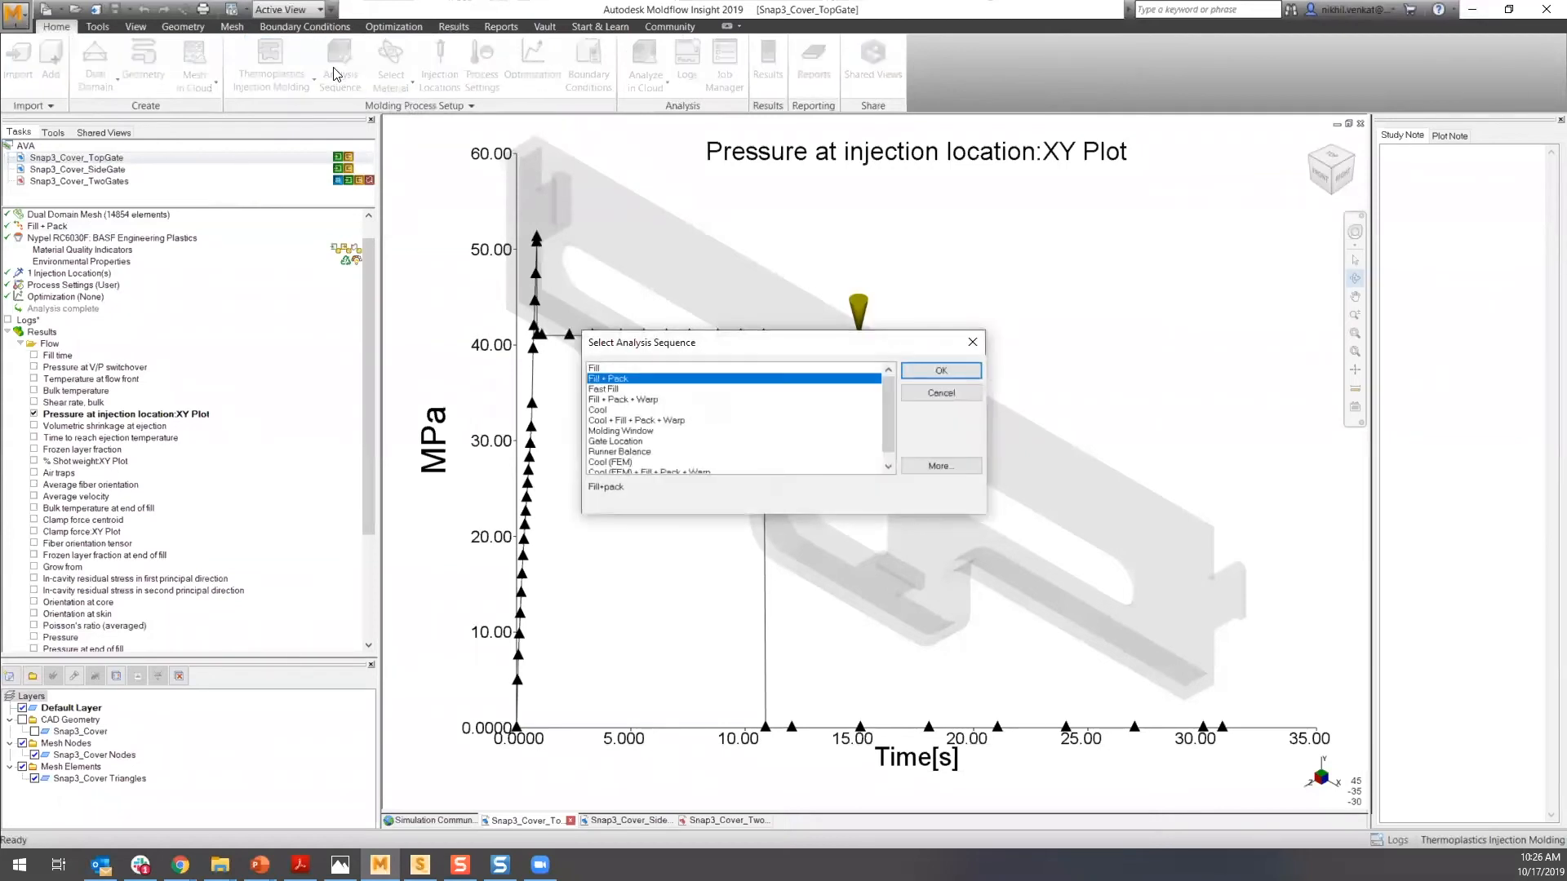
drag(886, 417, 884, 424)
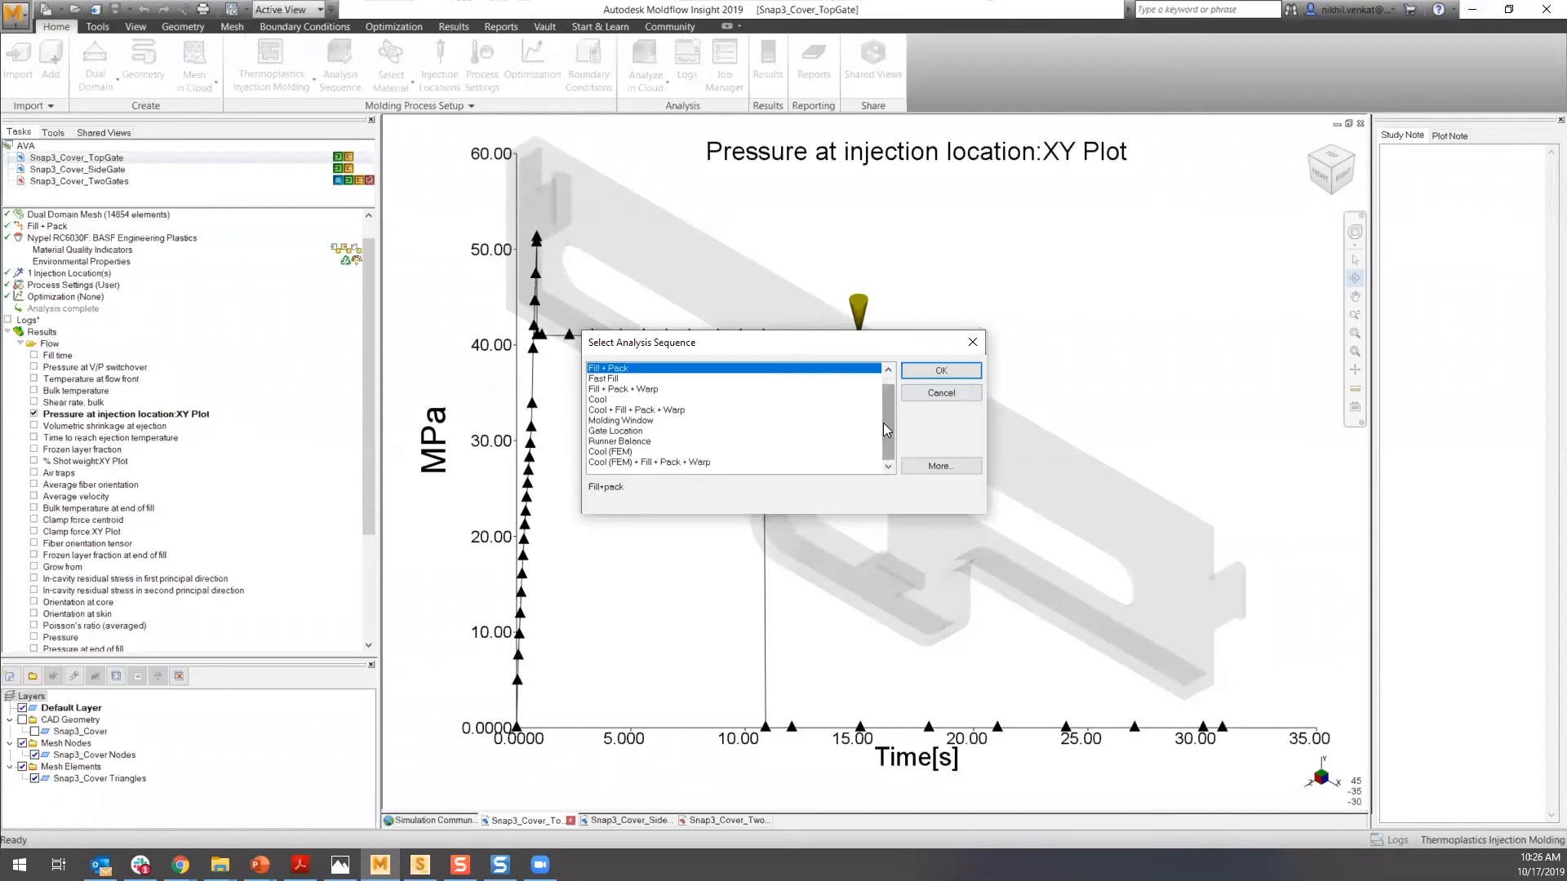
click(599, 433)
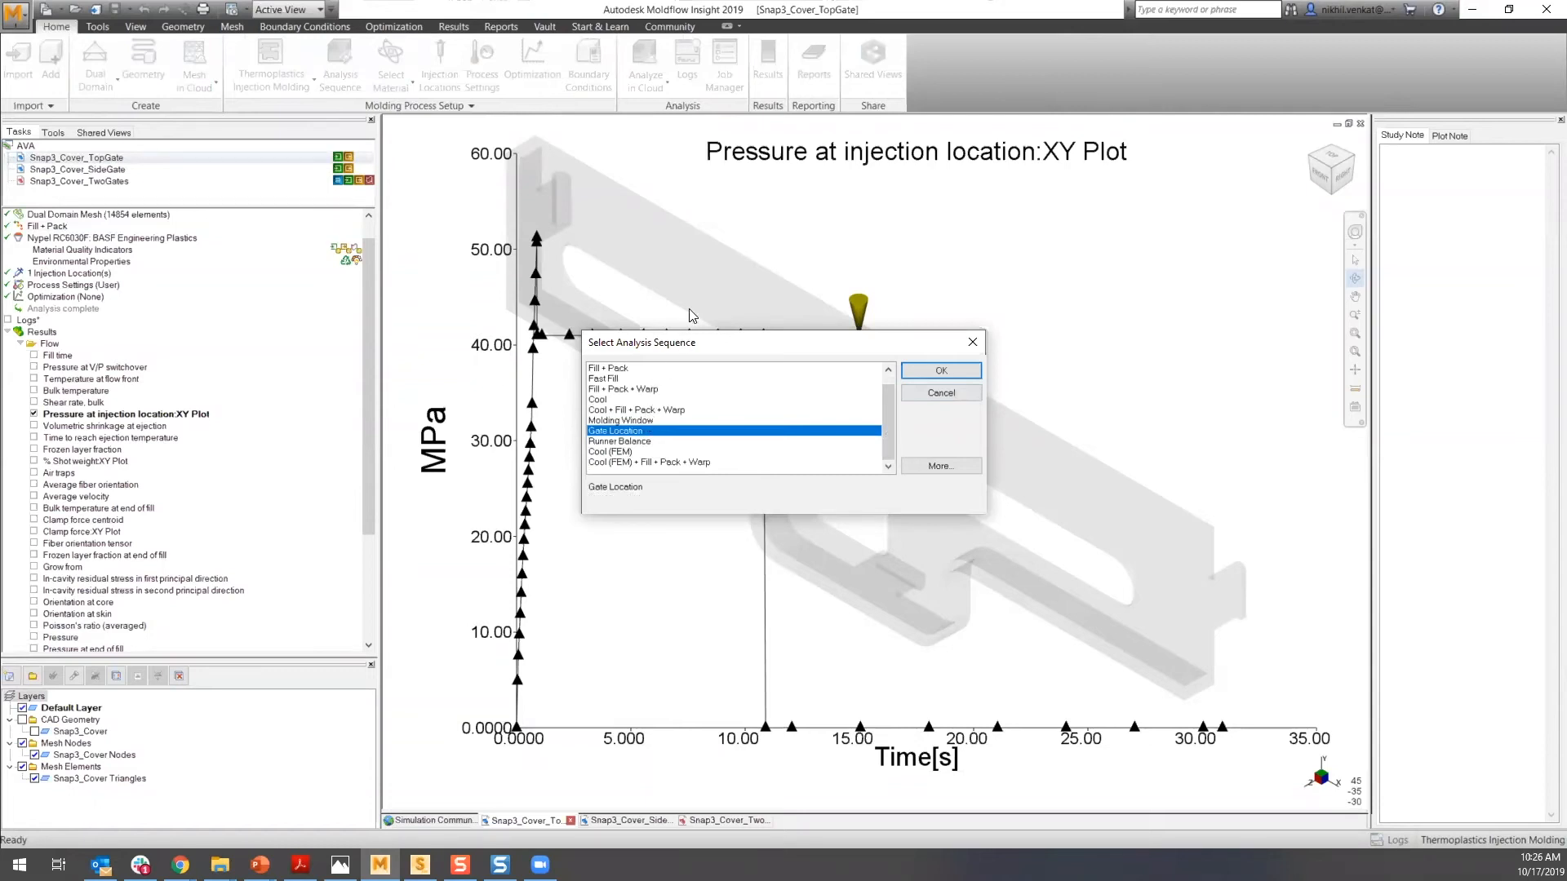
click(664, 420)
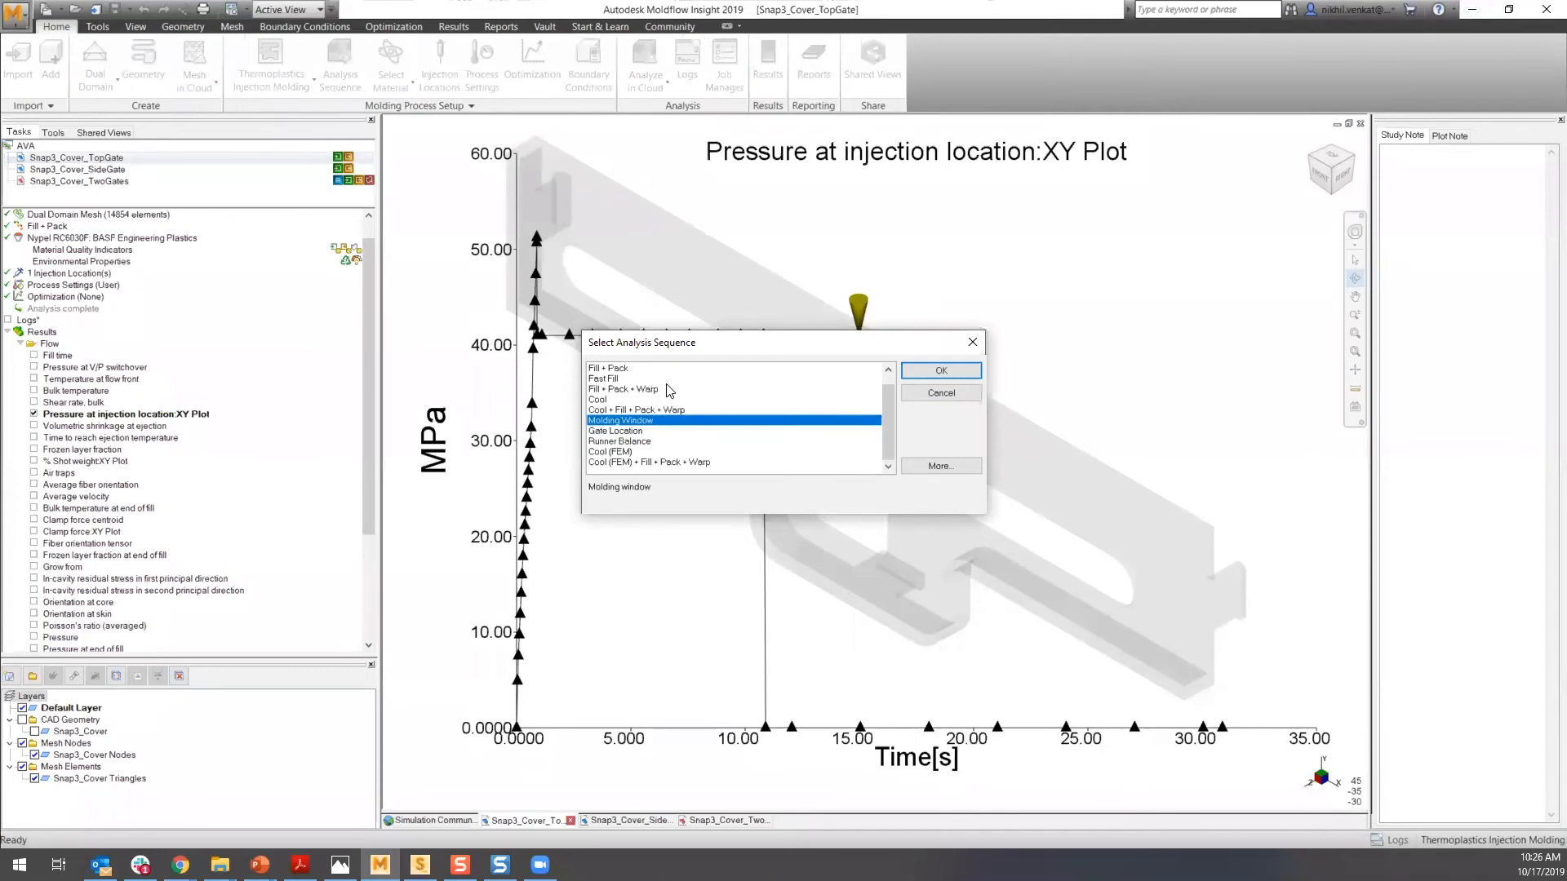
scroll(668, 386, up, 1)
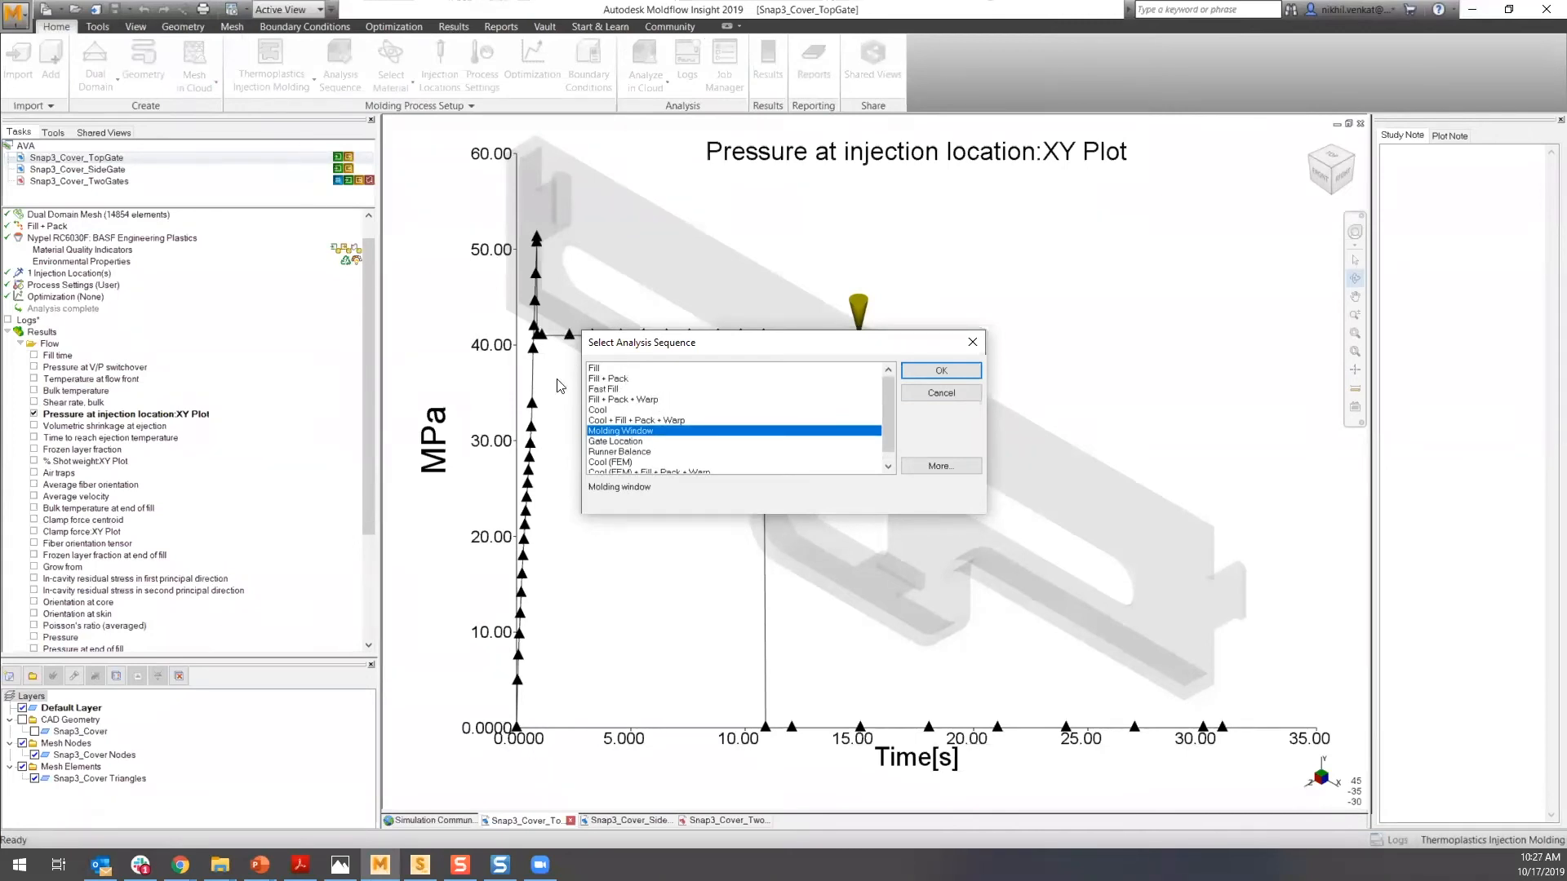
click(633, 380)
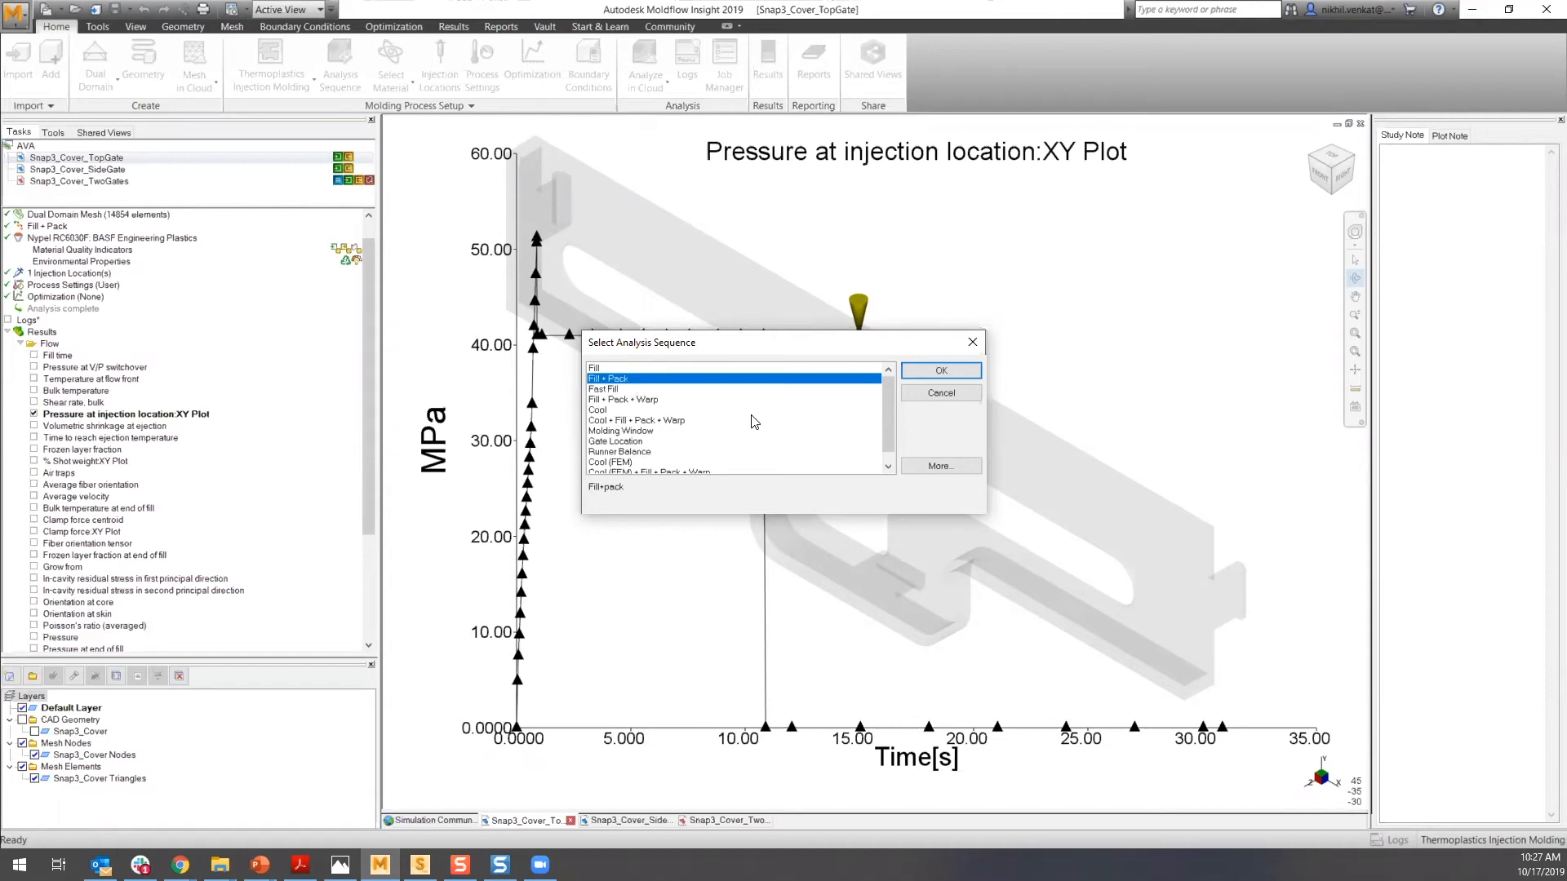
mouse_move(892, 421)
mouse_down()
mouse_move(888, 437)
mouse_move(887, 418)
mouse_up()
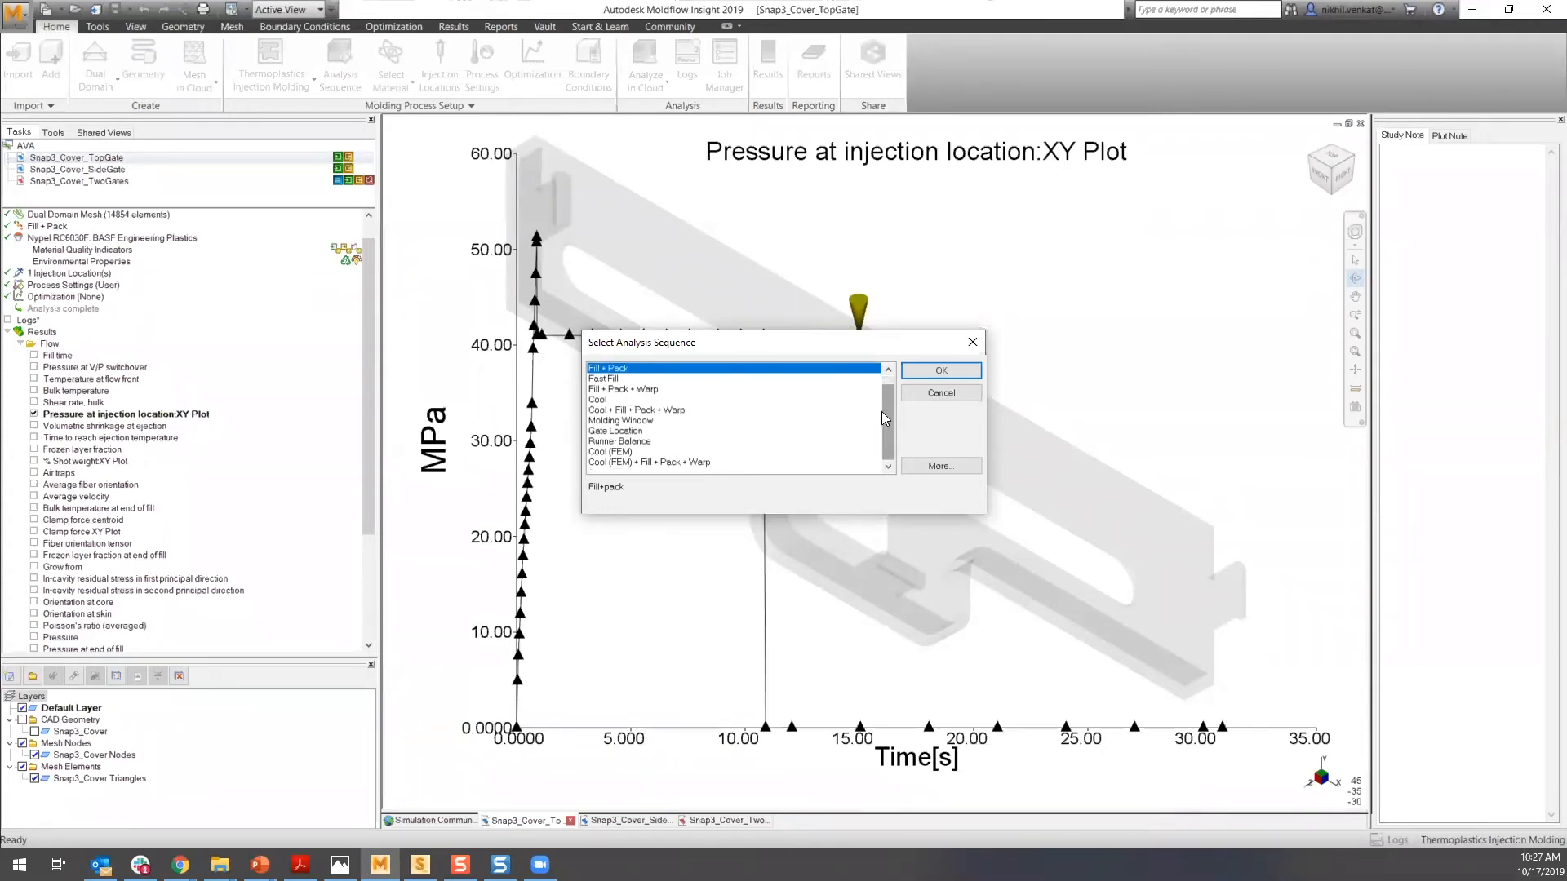
drag(885, 405, 885, 394)
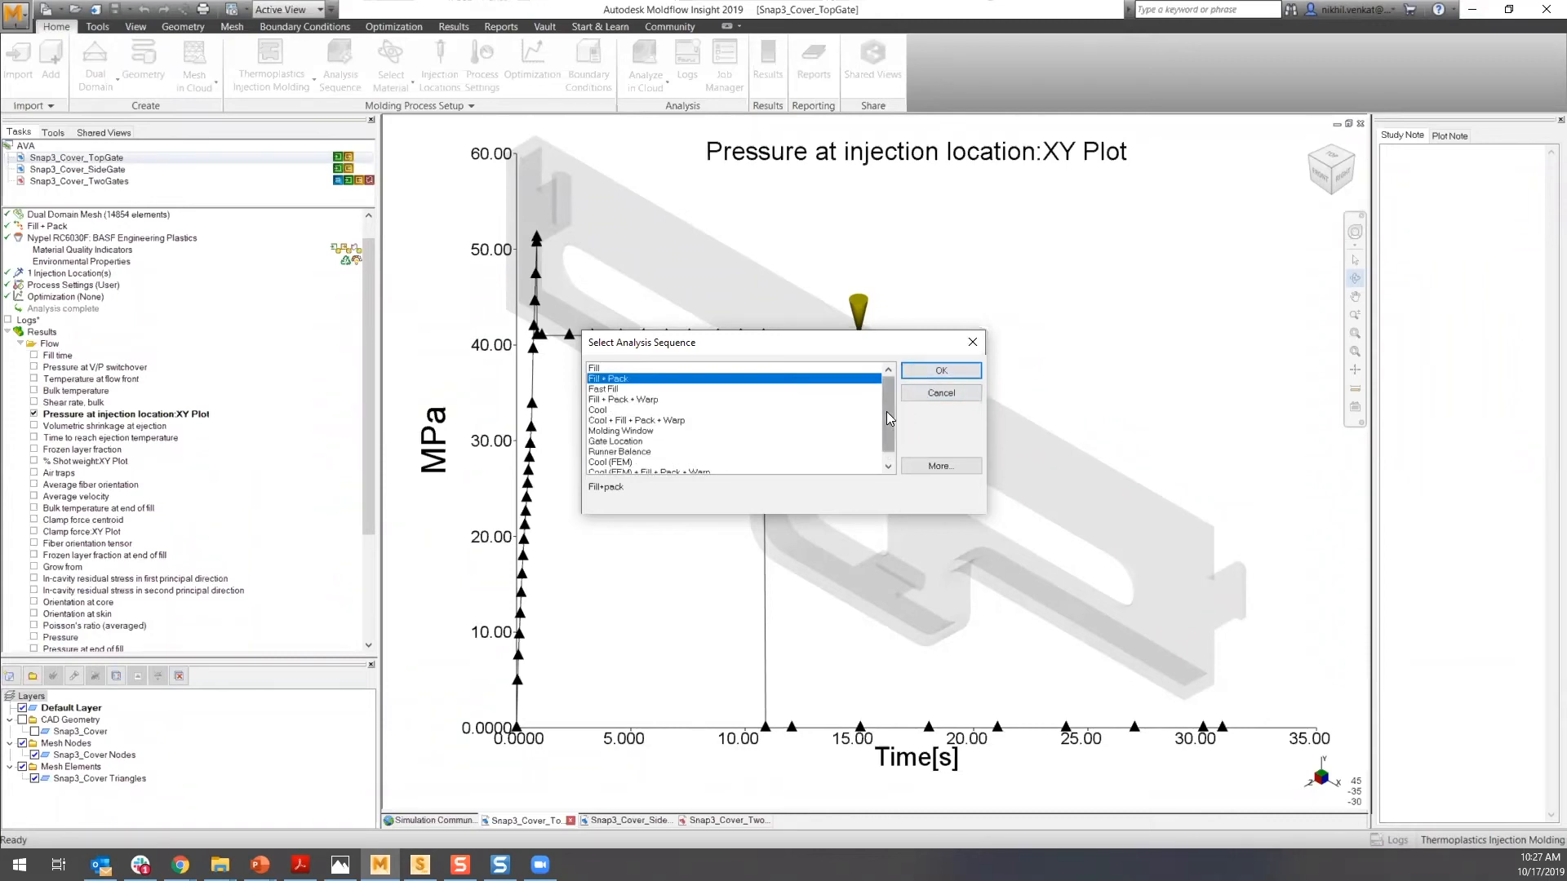
drag(888, 428, 887, 441)
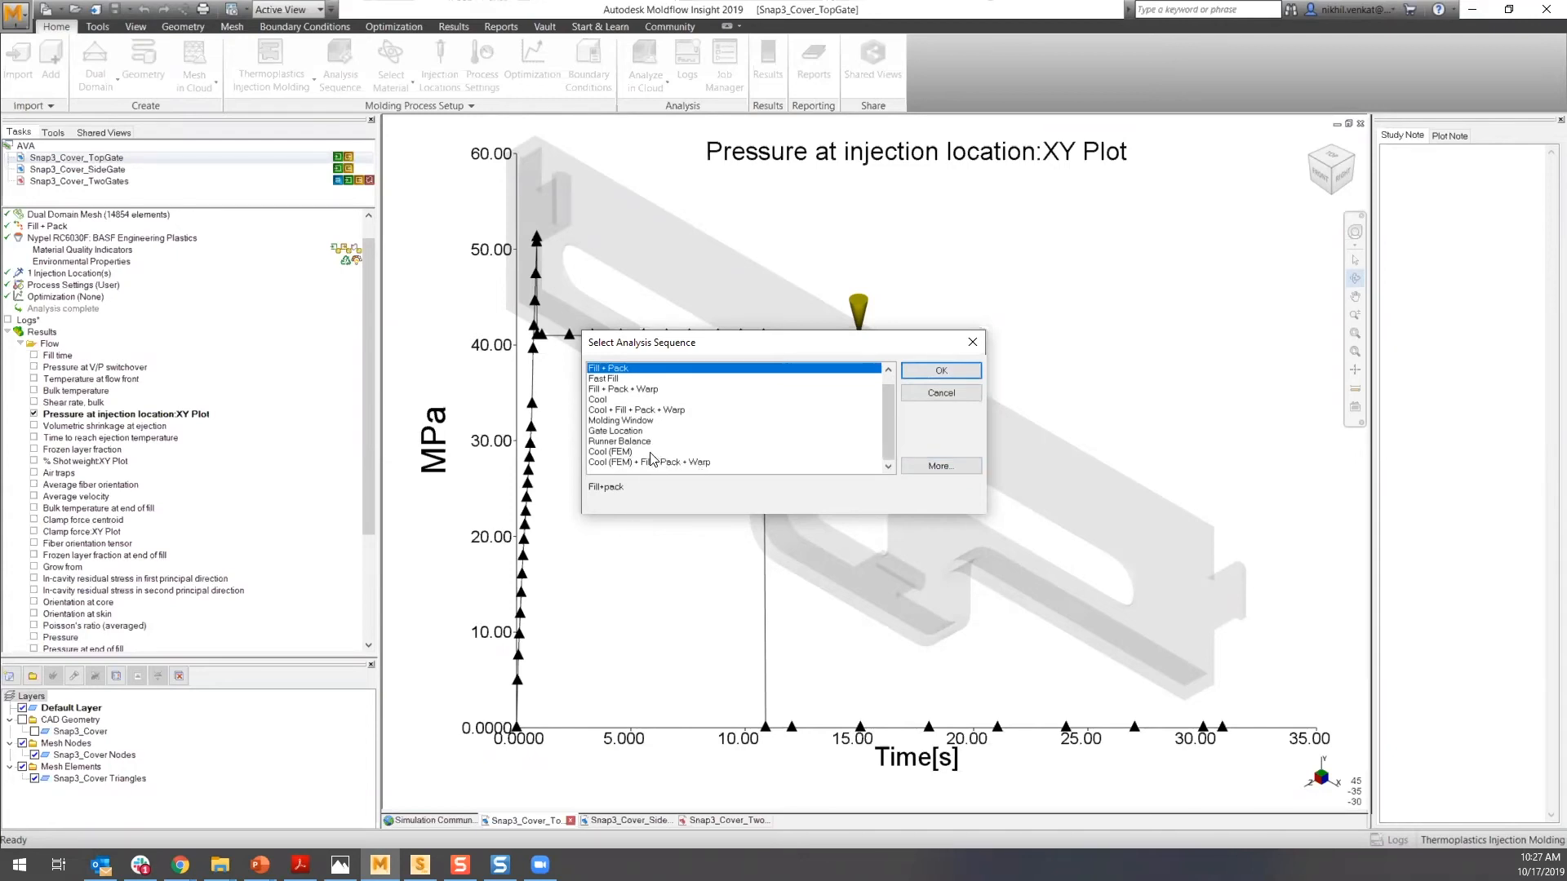
click(647, 453)
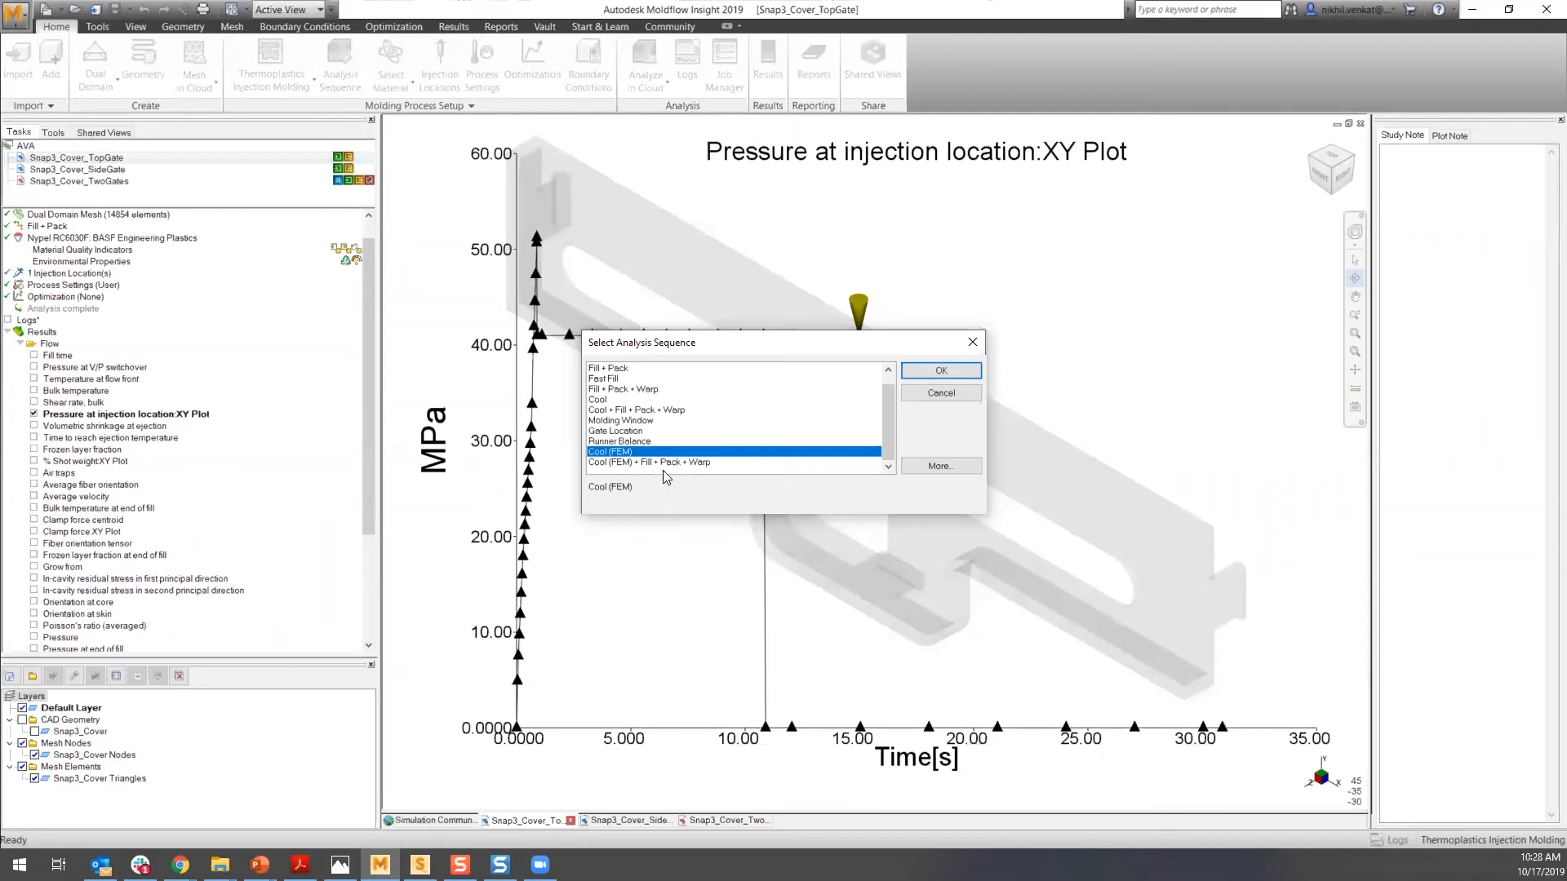
click(660, 465)
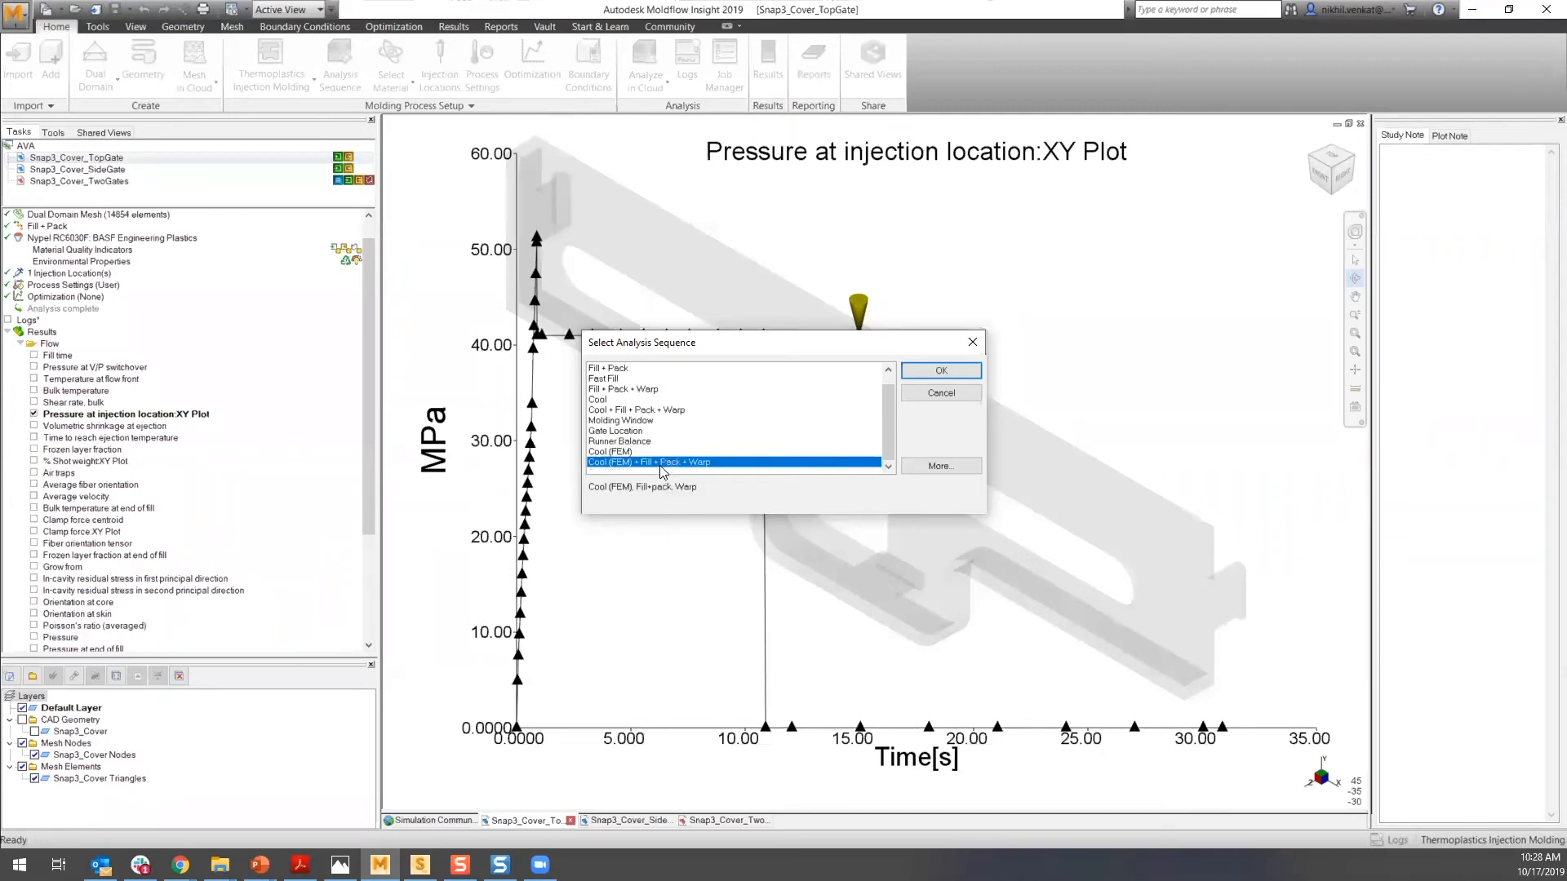
scroll(651, 428, up, 1)
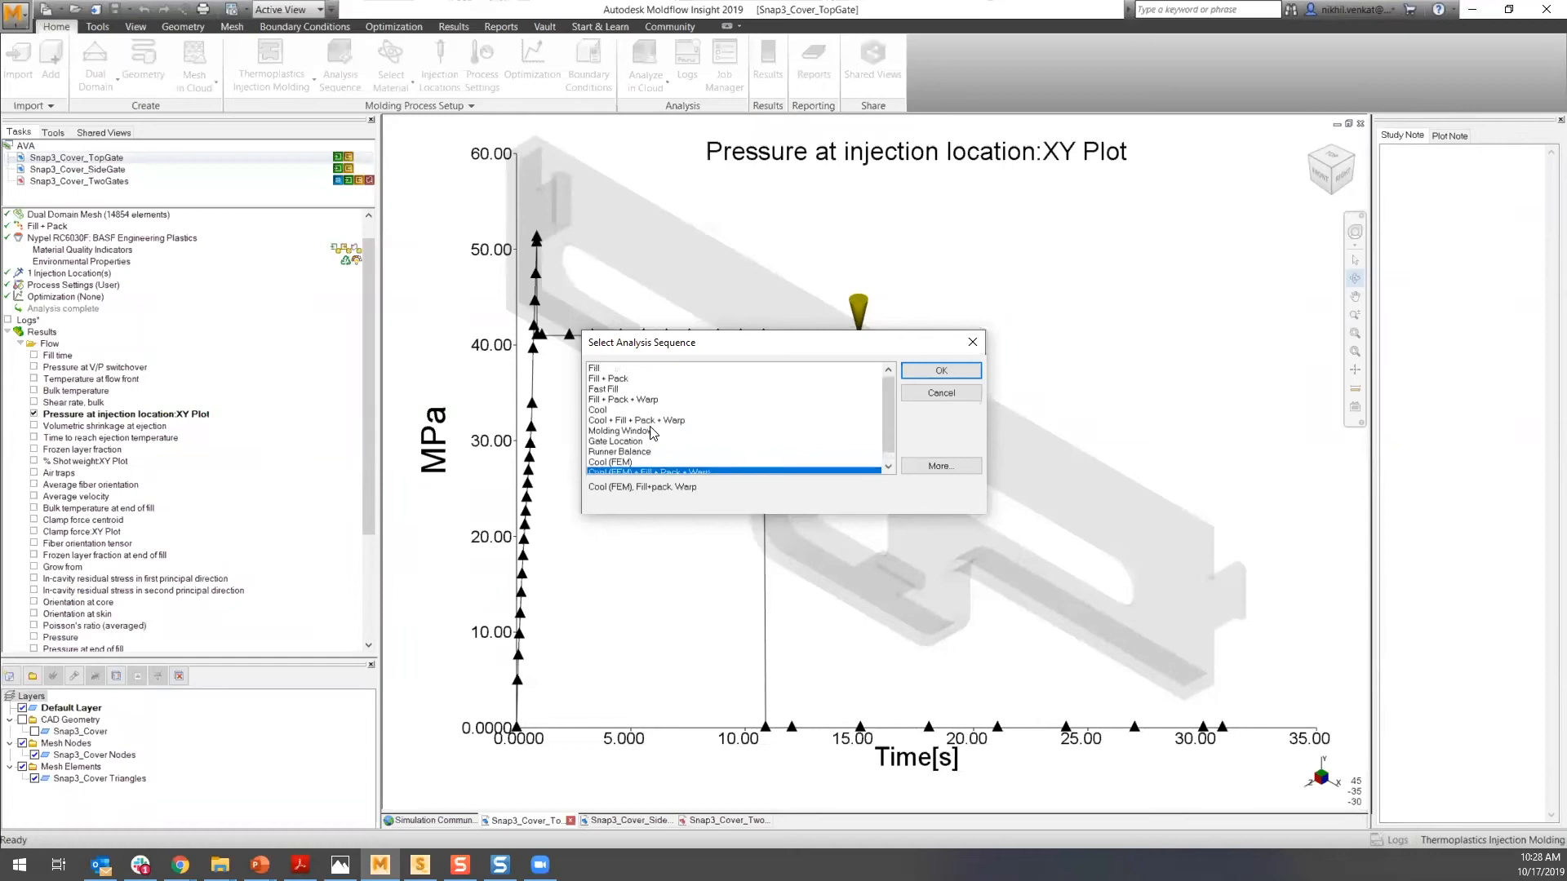
click(942, 392)
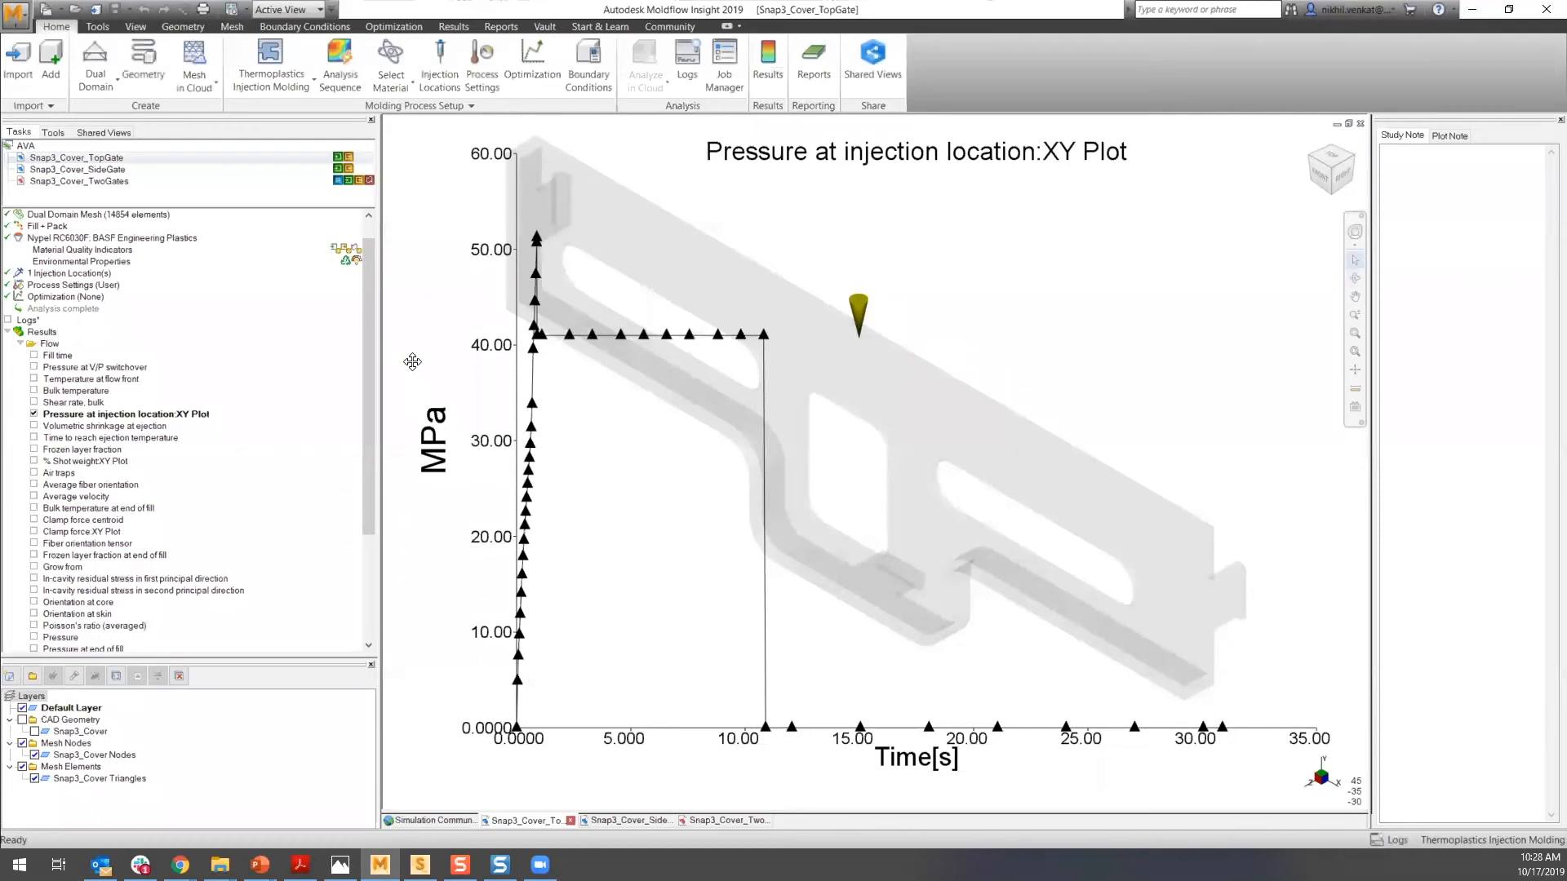
- Open the Import dialog and review the supported file types, cancelling without importing
key(F4)
click(14, 74)
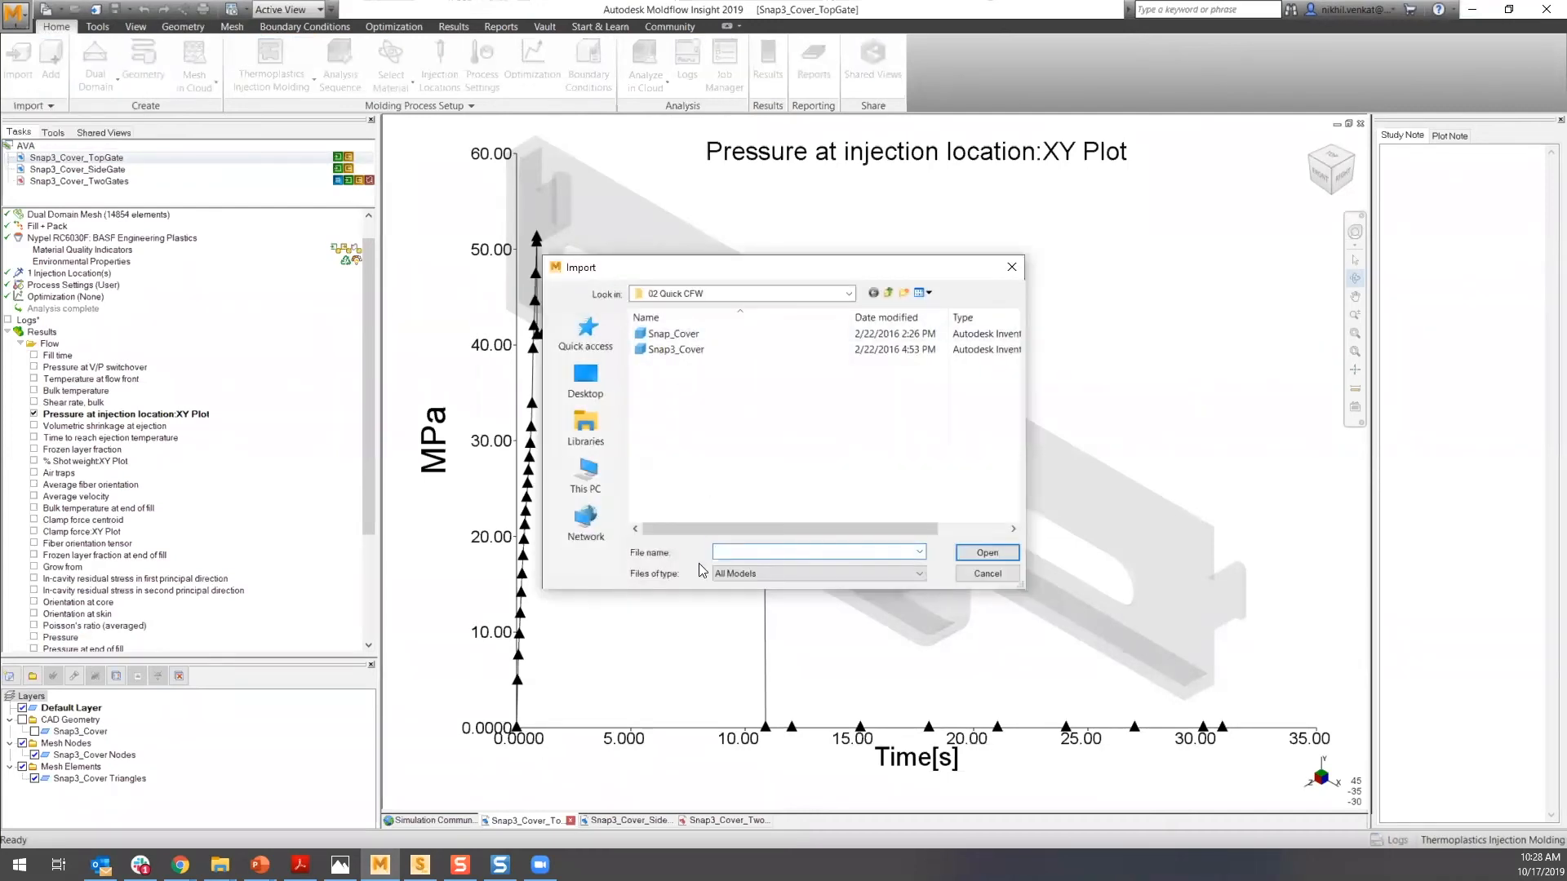
click(782, 571)
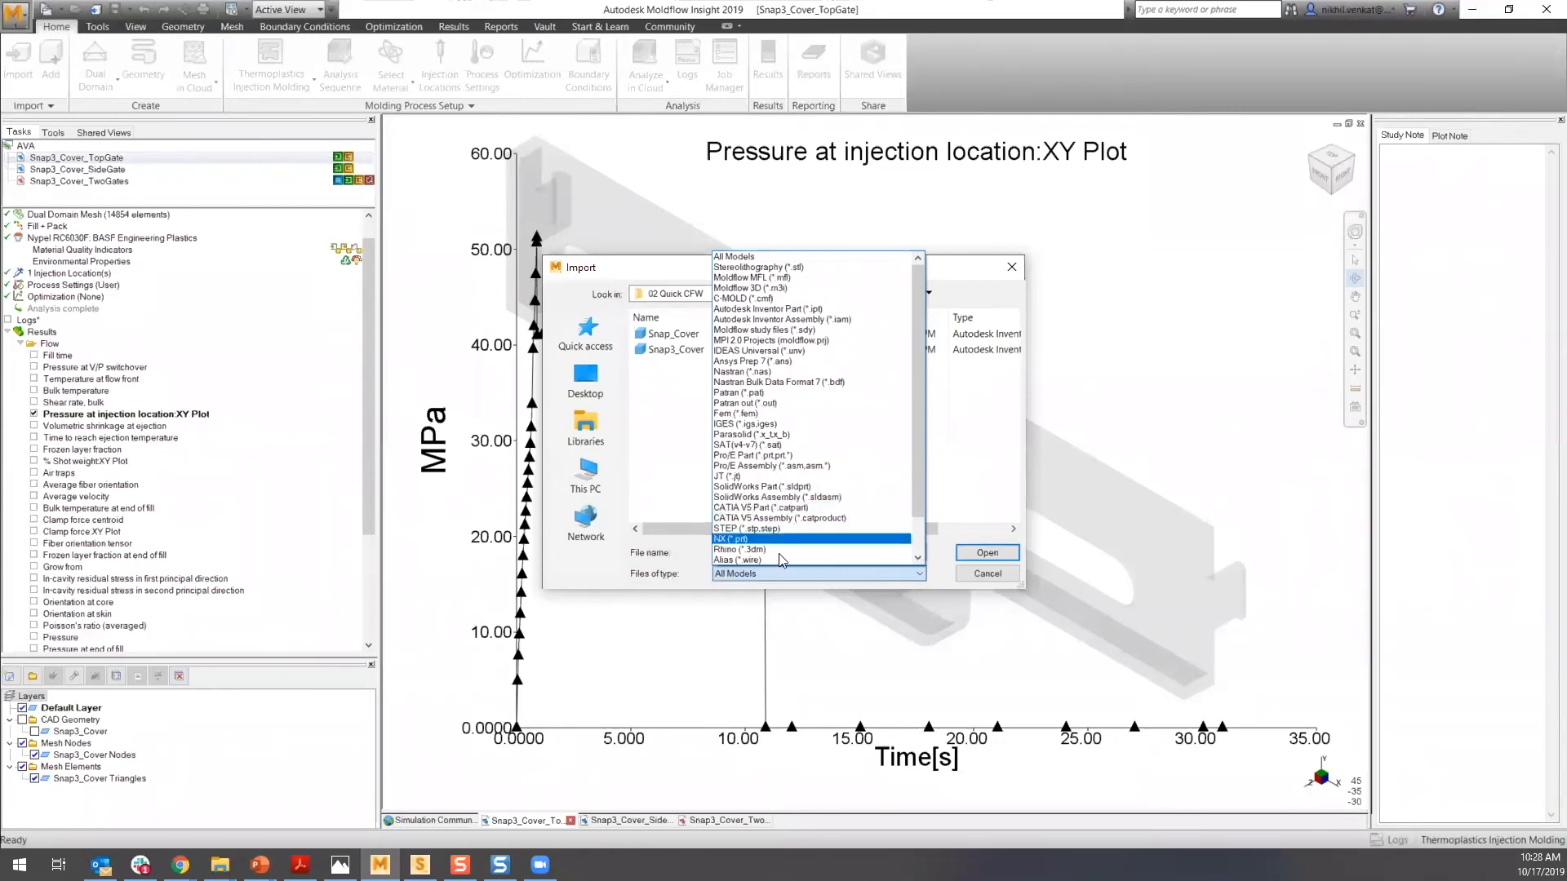
scroll(772, 490, down, 1)
scroll(774, 498, down, 3)
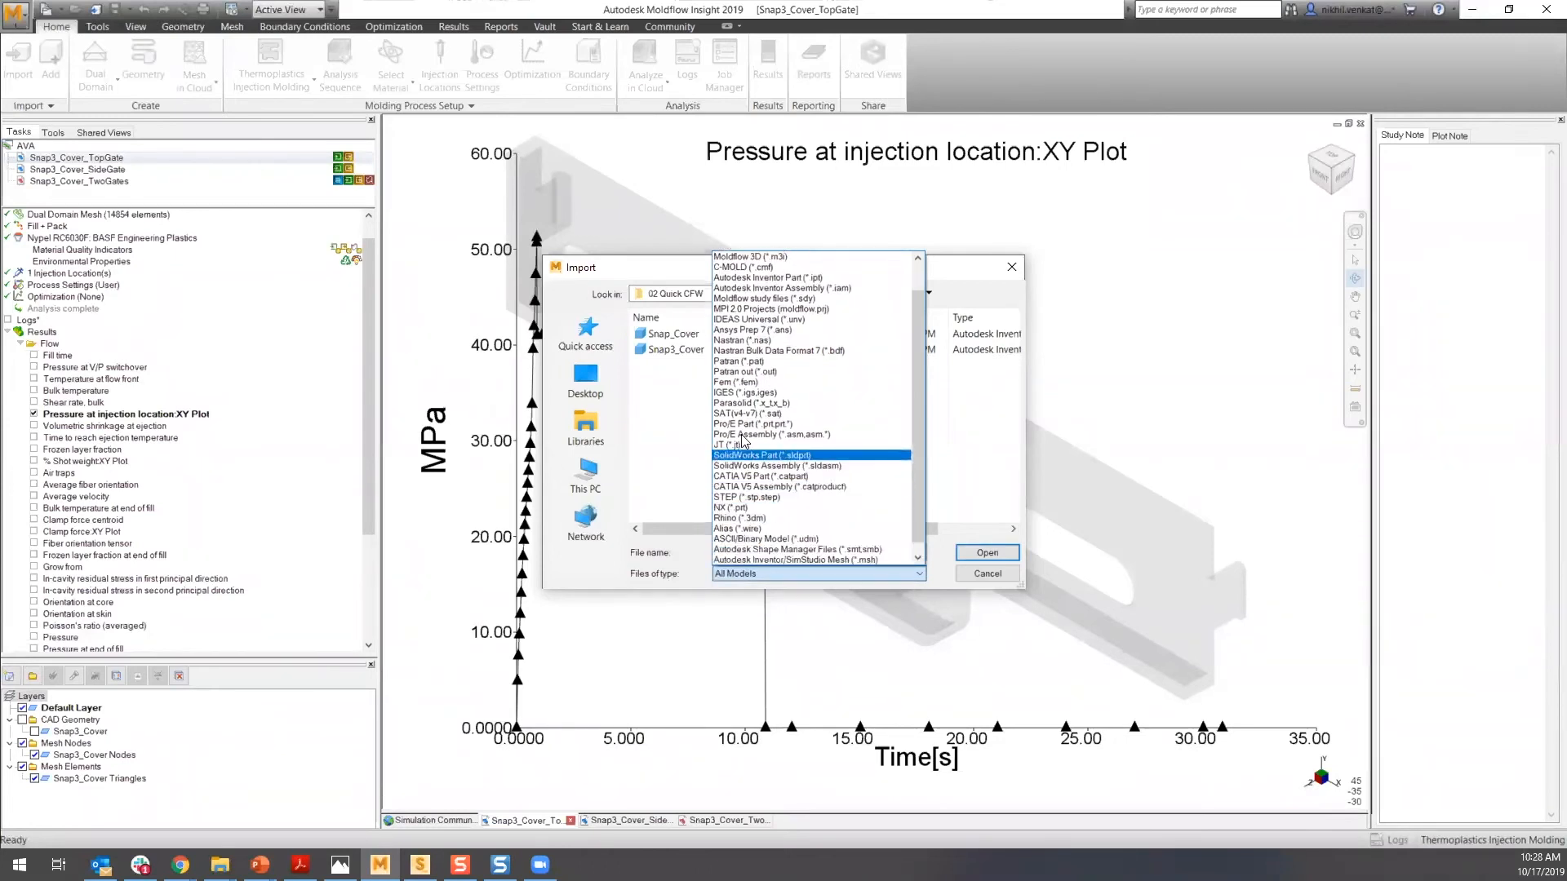
click(944, 577)
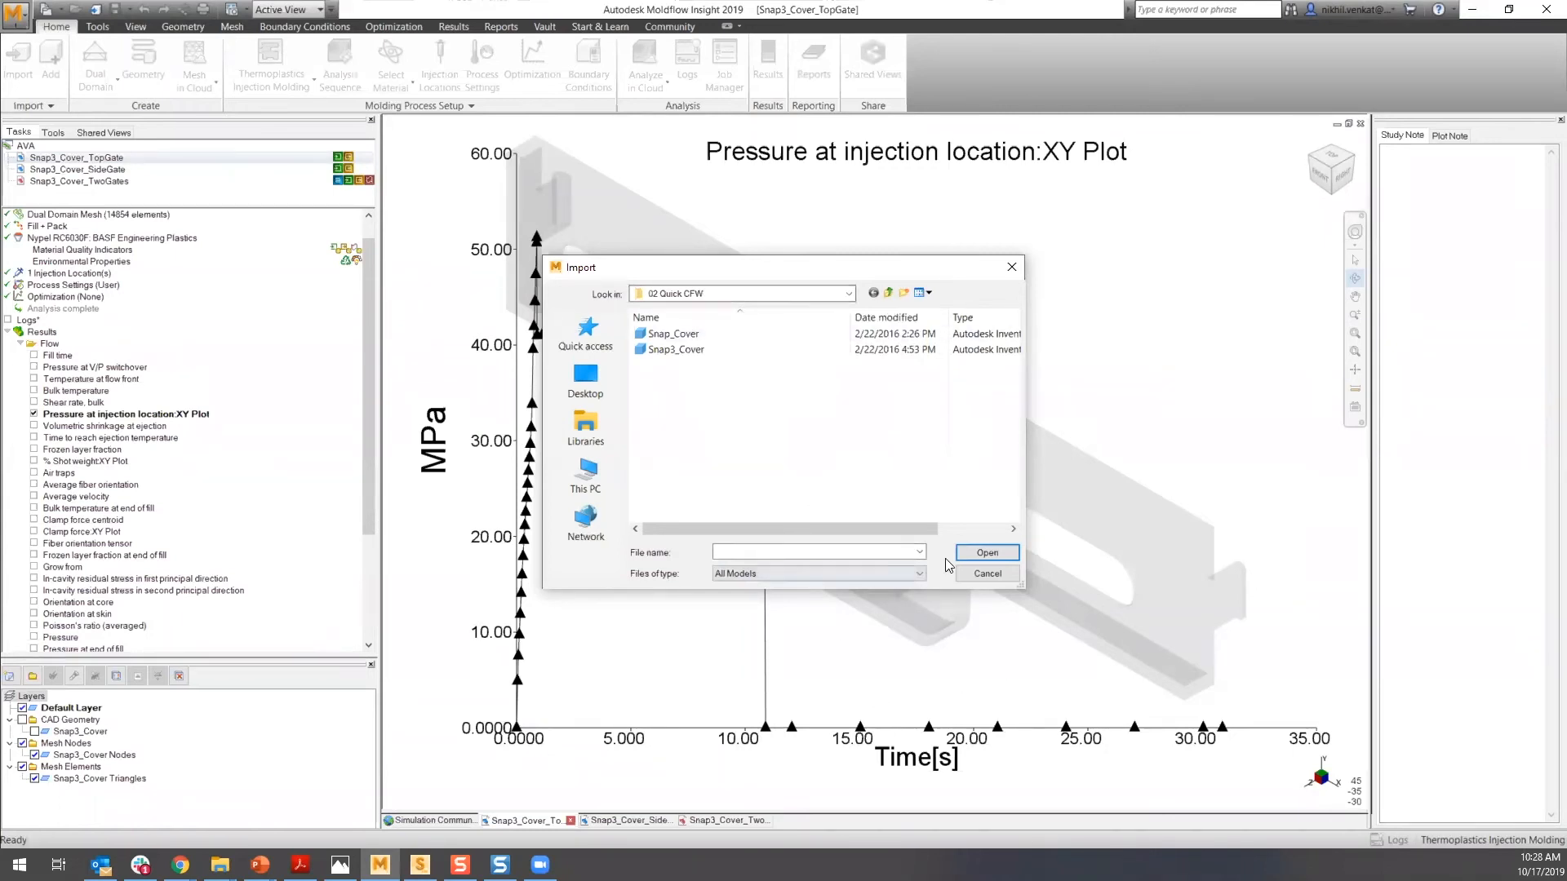
click(987, 574)
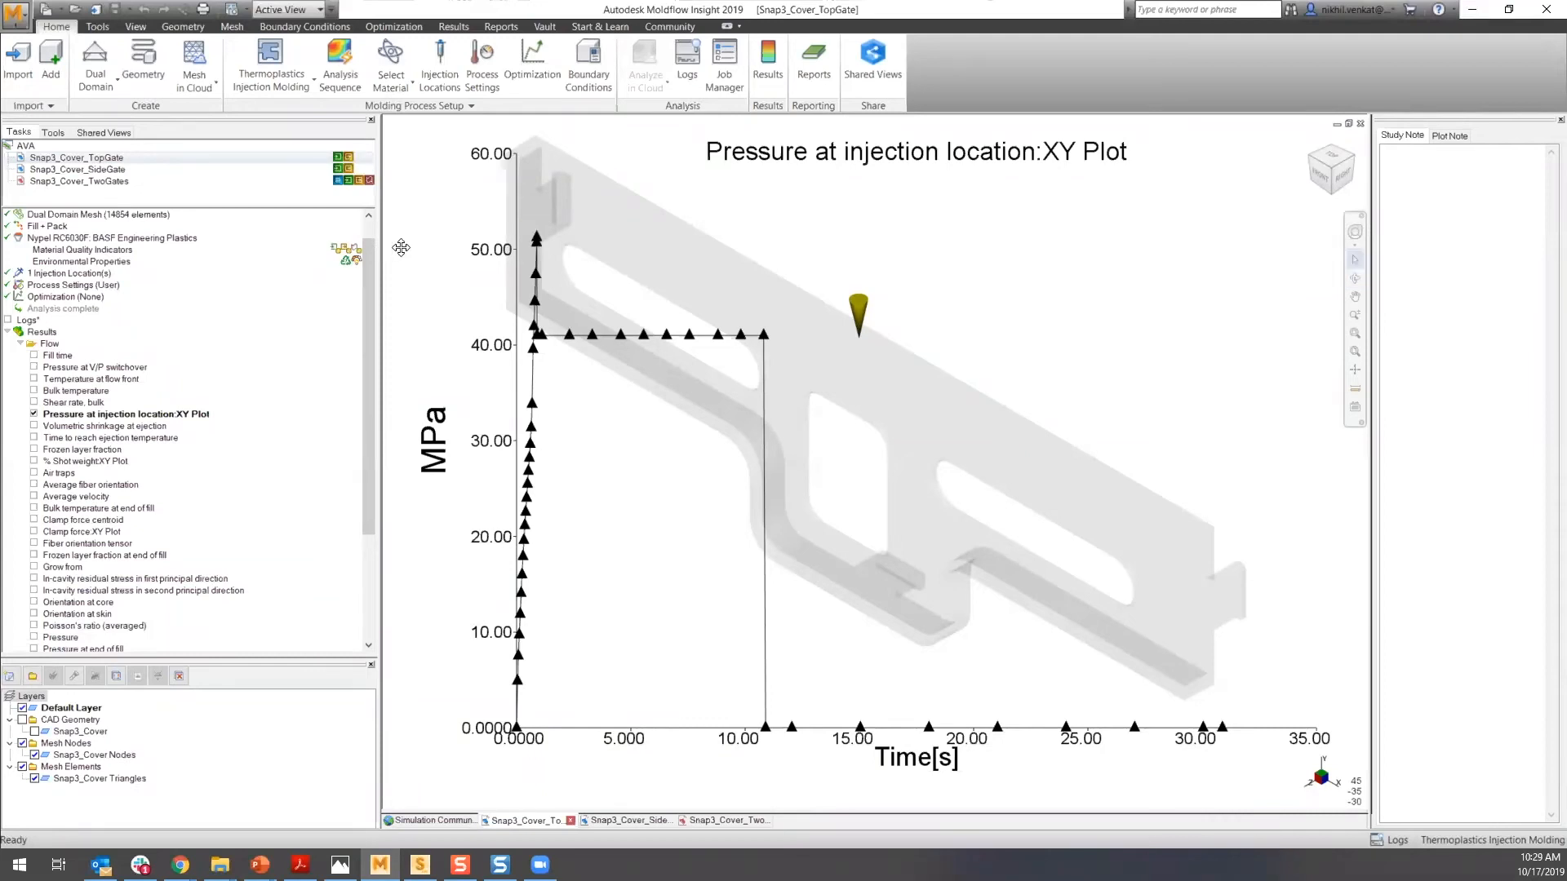
- Open the material selection for the Snap3_Cover_TopGate study and review manufacturer and trade name lists, closing without changing the material
drag(370, 266, 371, 236)
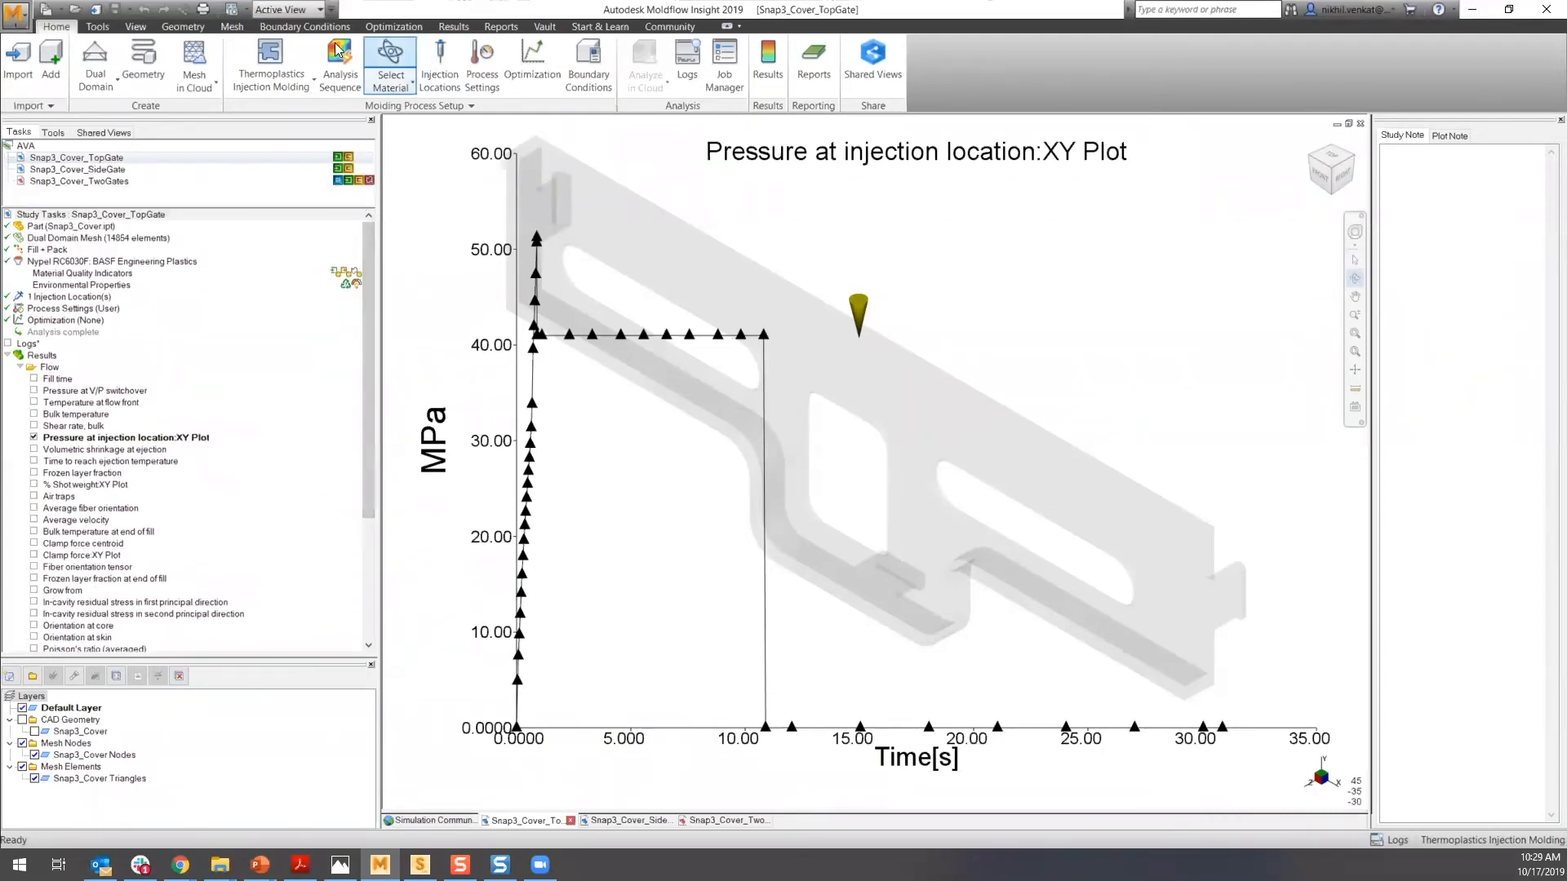
click(390, 67)
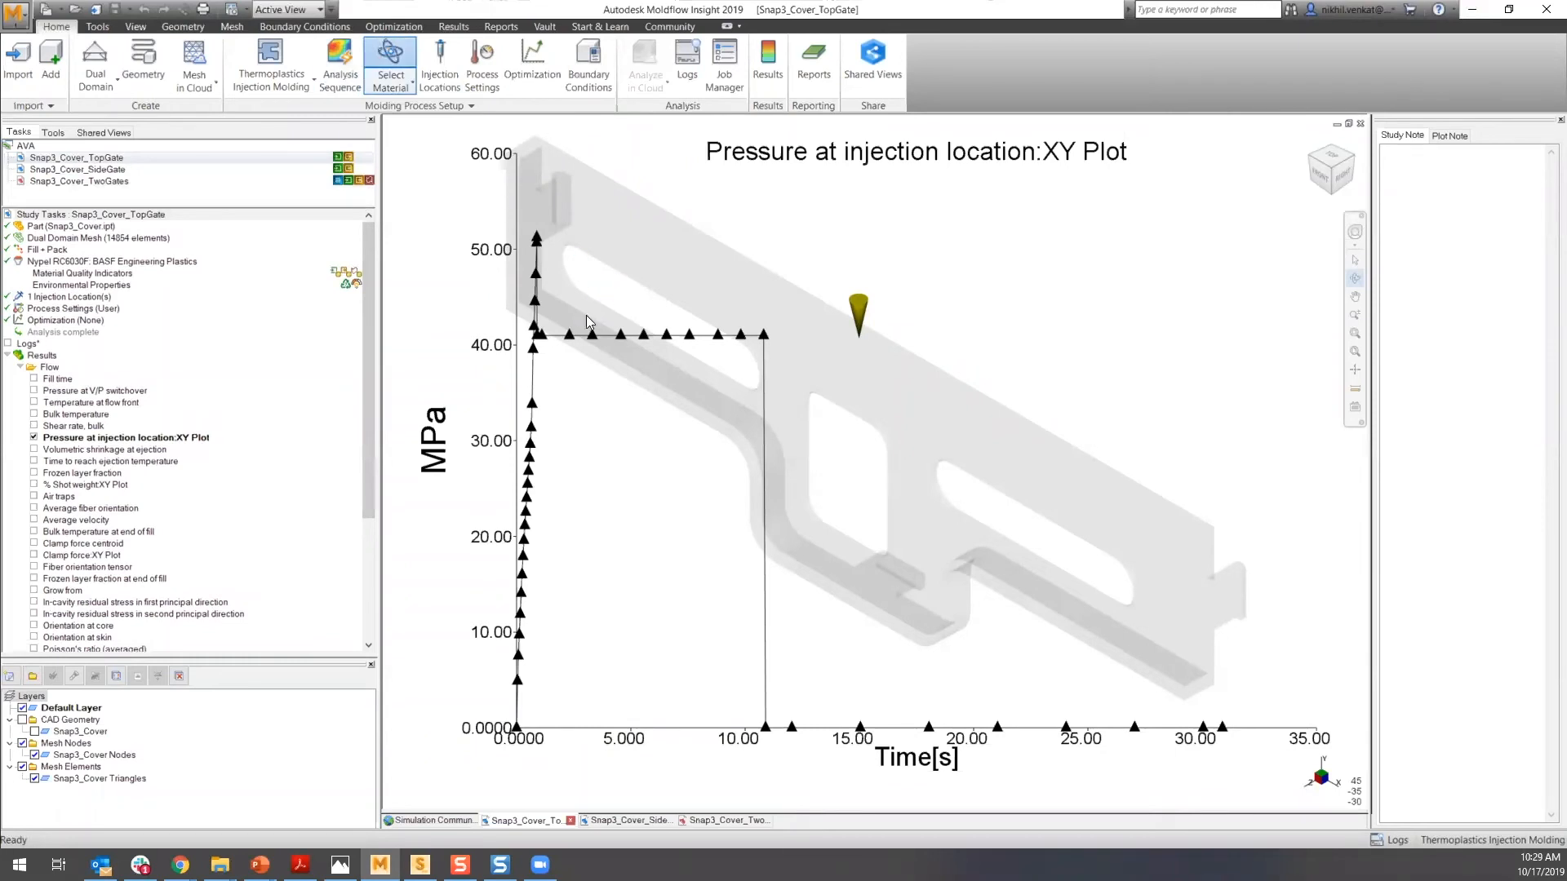
click(609, 382)
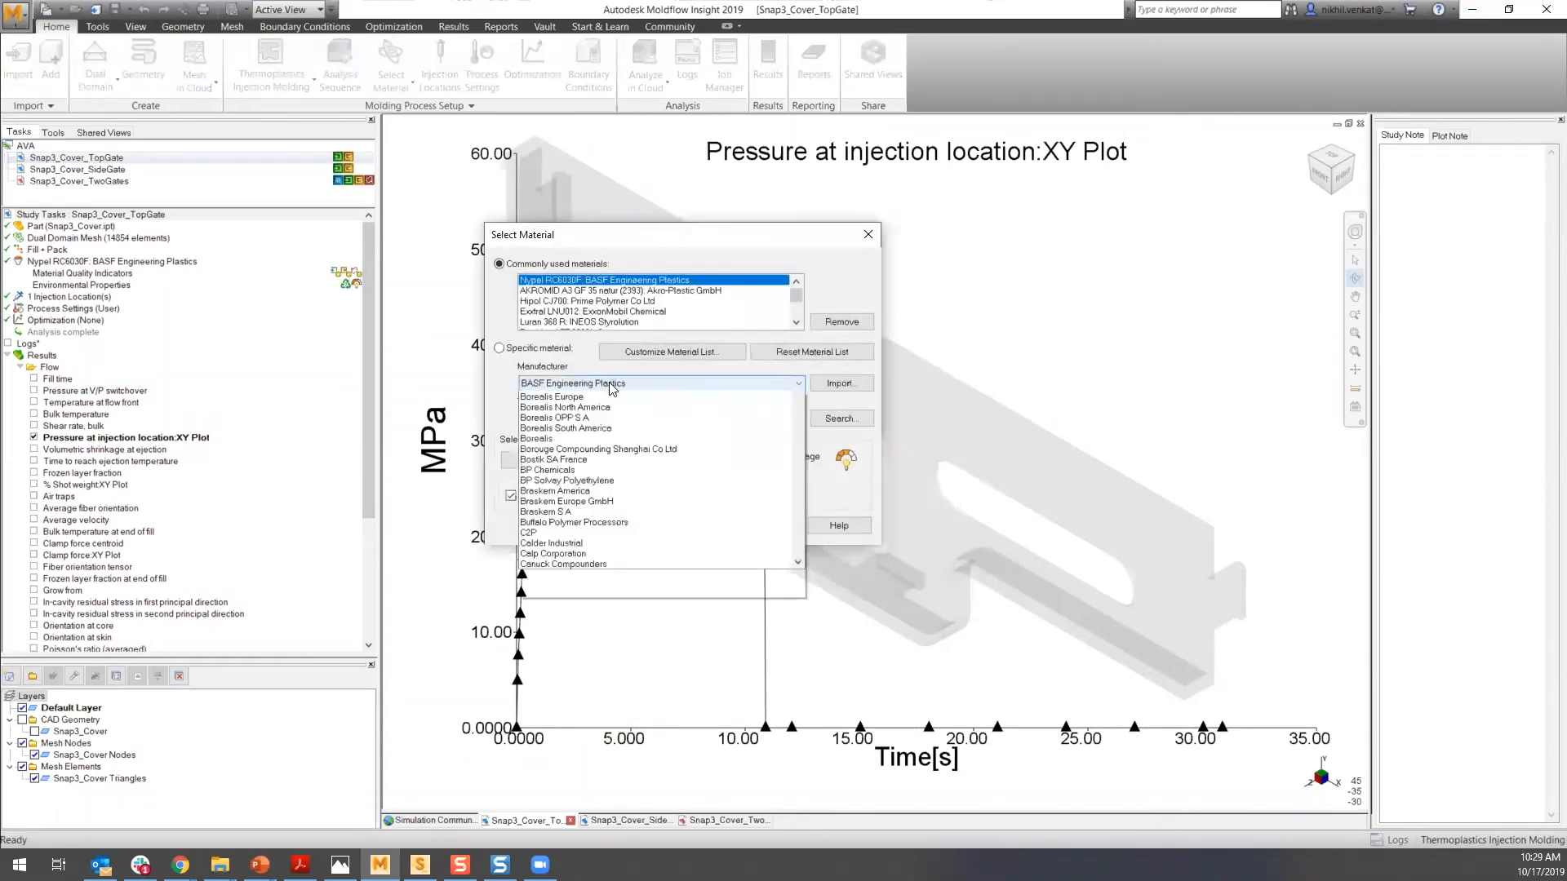
mouse_move(802, 433)
mouse_down()
mouse_move(799, 479)
mouse_move(808, 426)
mouse_up()
click(823, 483)
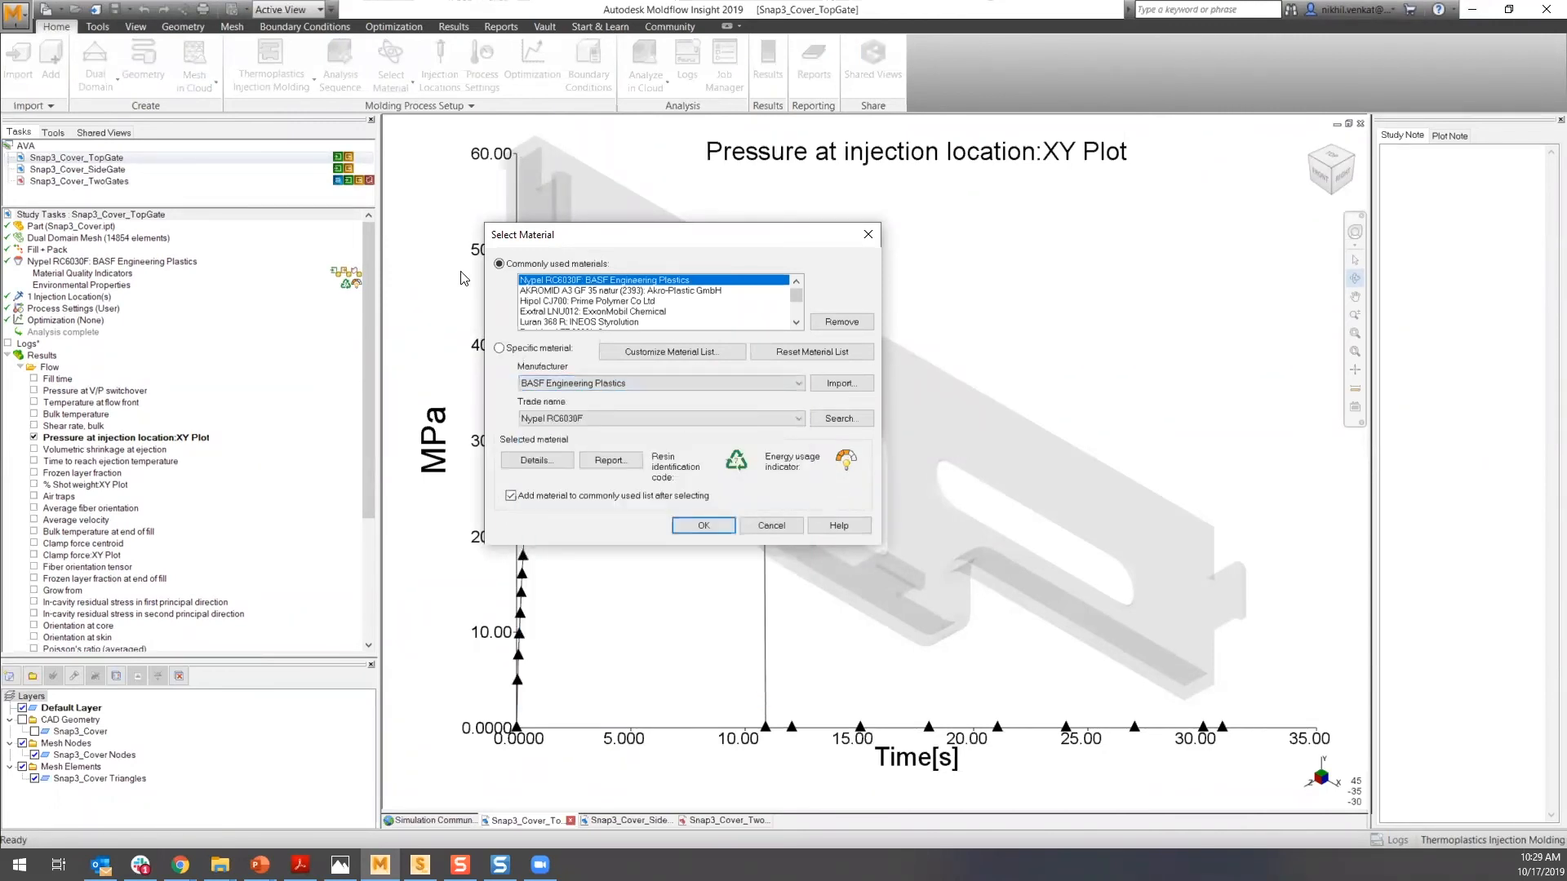
click(590, 415)
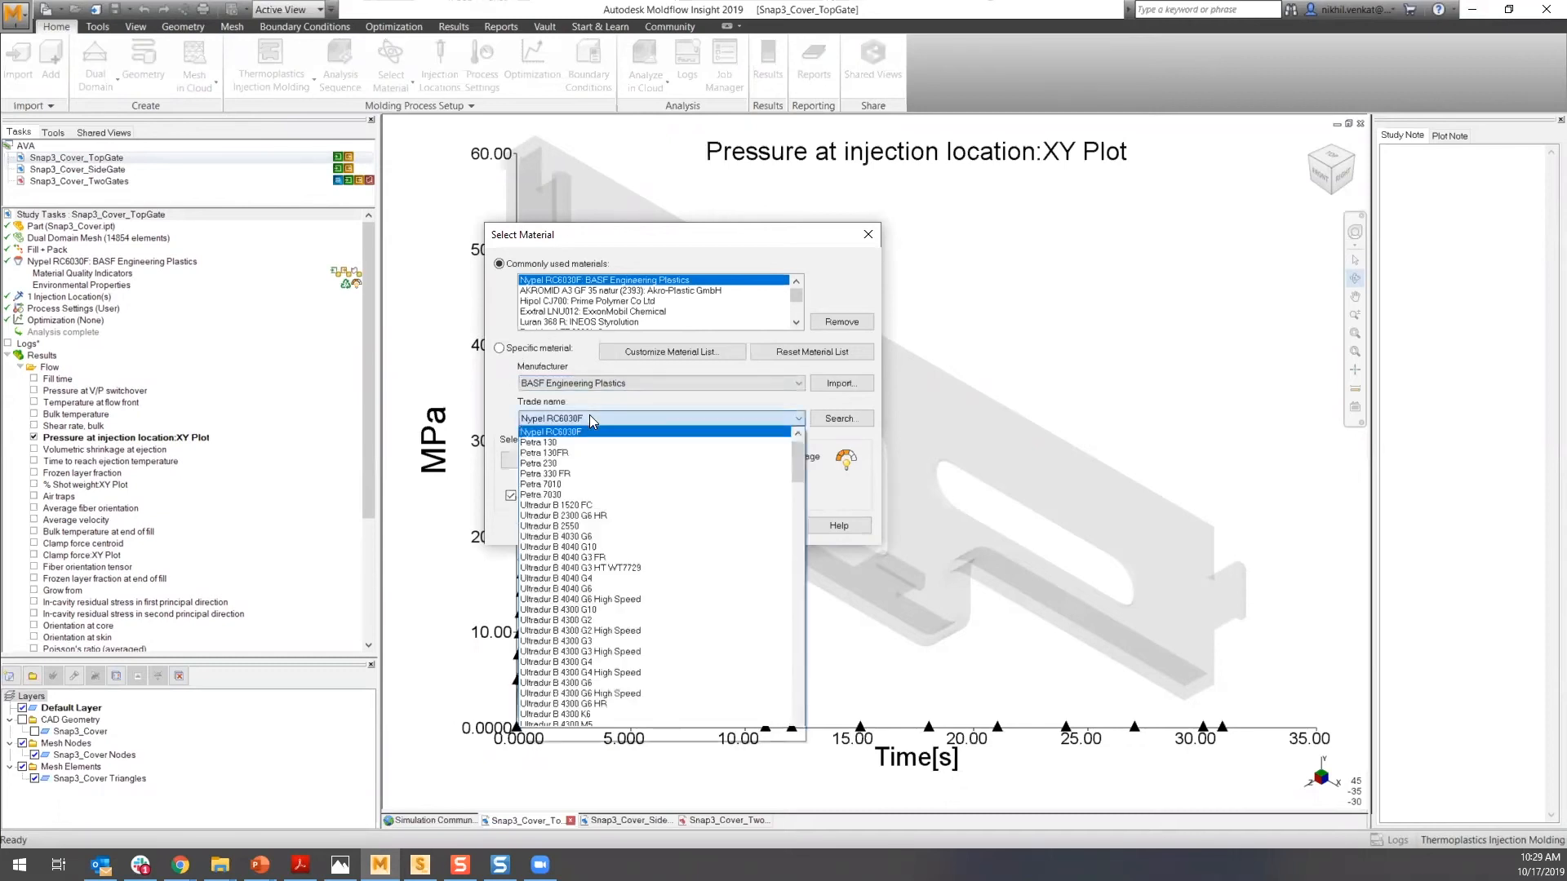
click(604, 416)
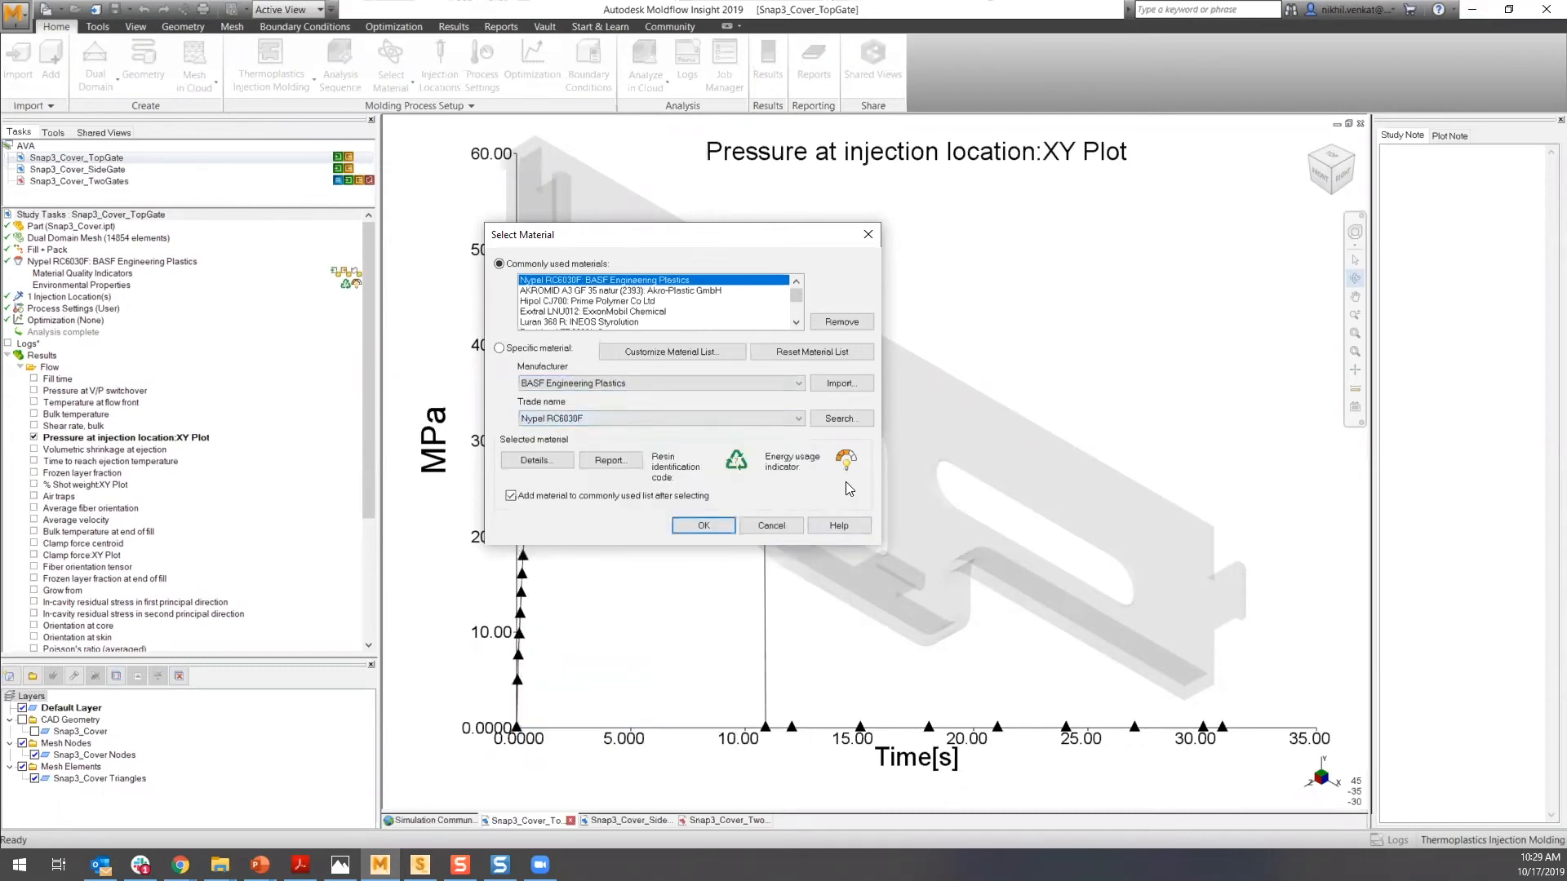
click(695, 526)
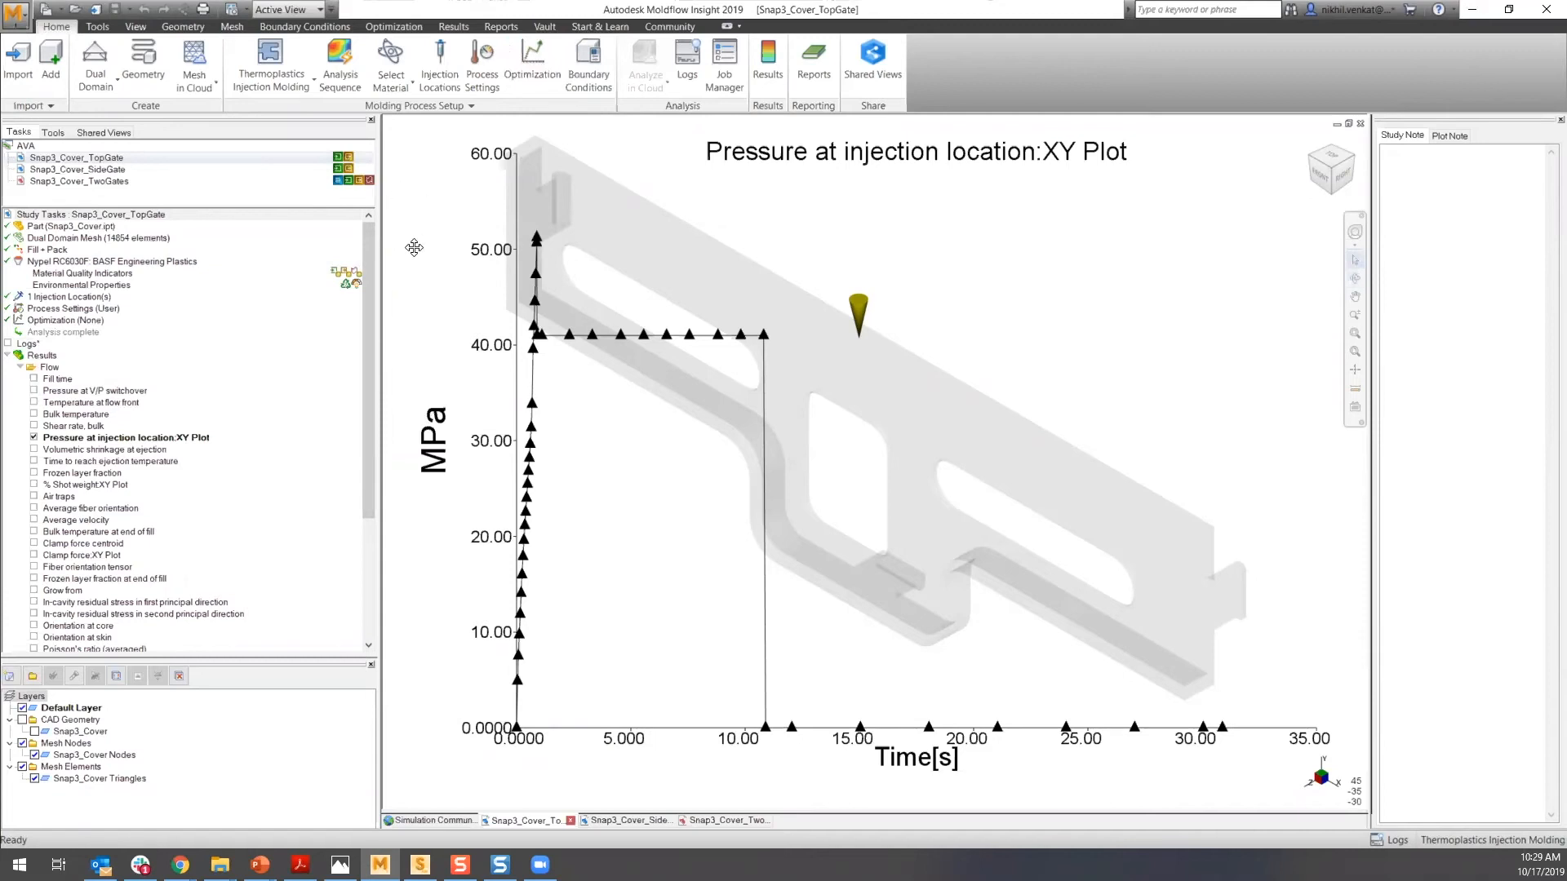
- Scroll through the study's result list and review the meshing options, closing them without meshing
drag(373, 351, 358, 442)
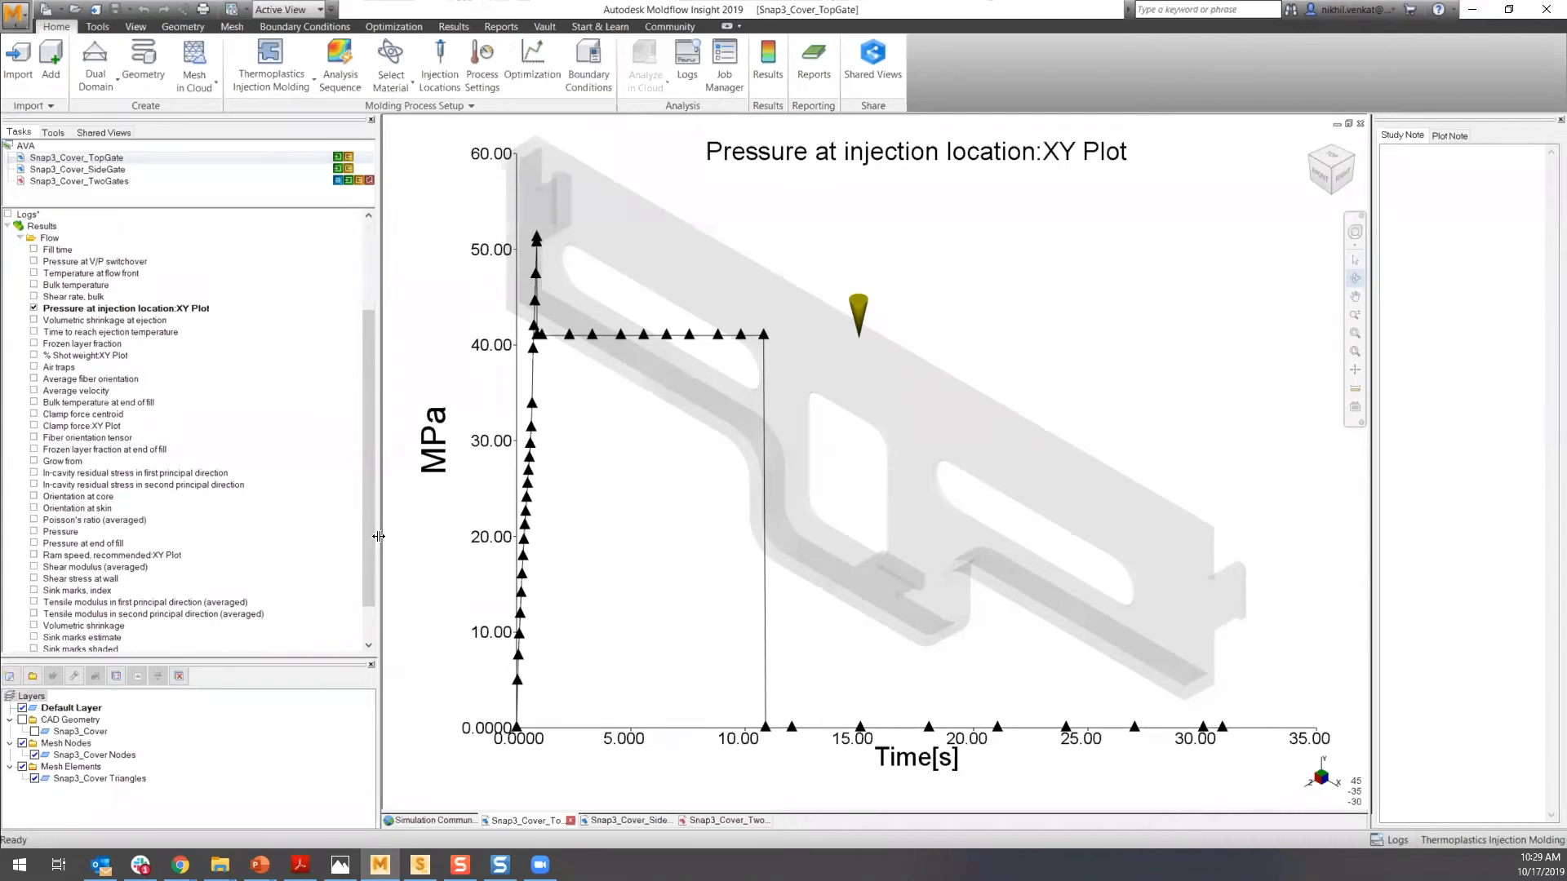
drag(369, 510, 364, 571)
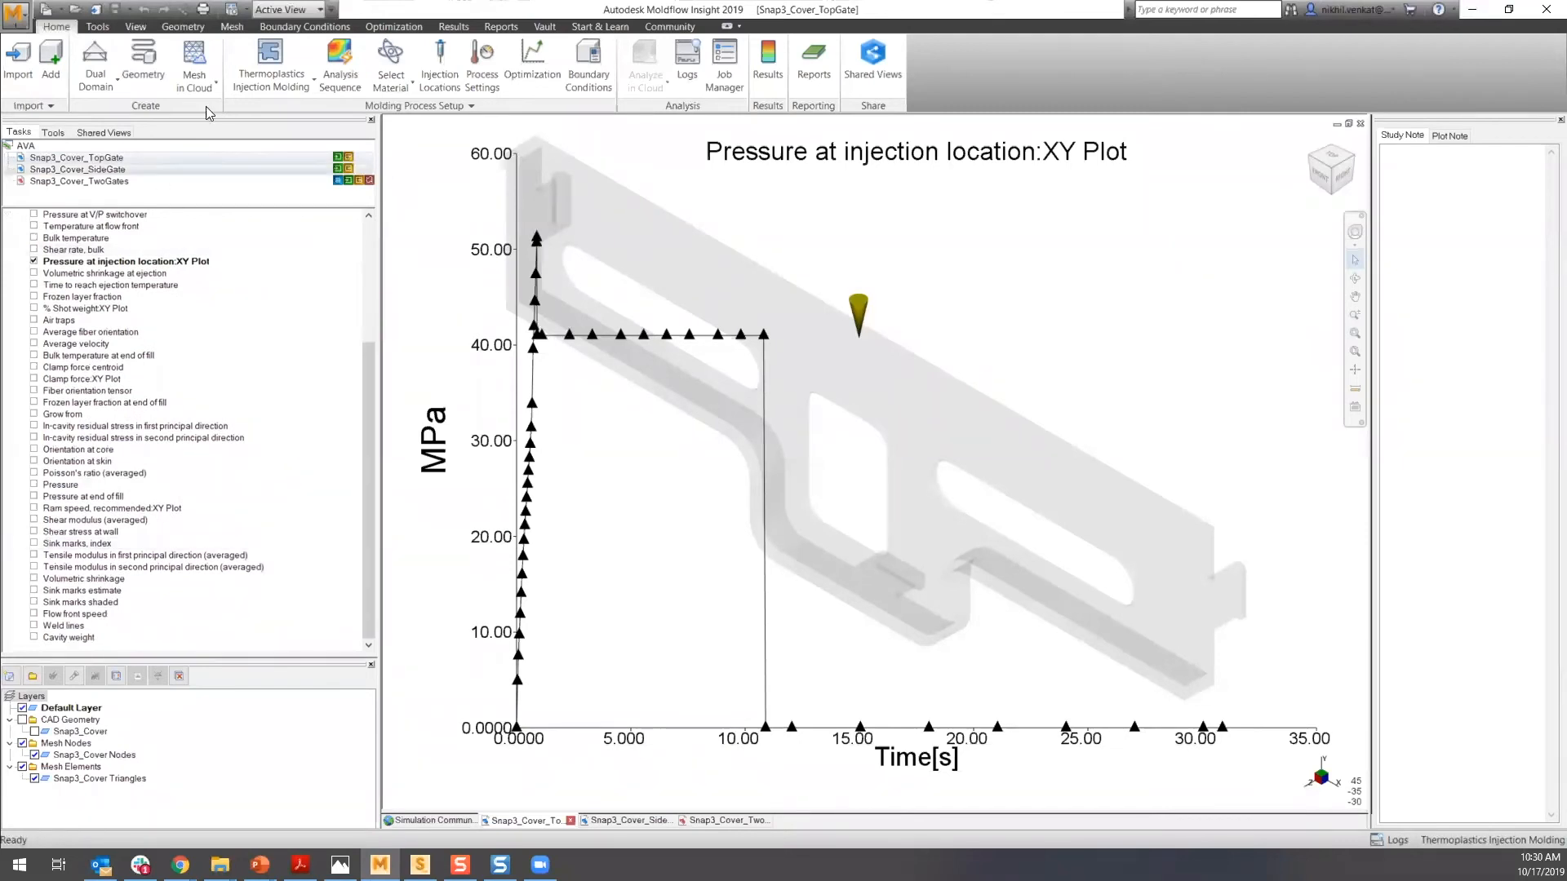
drag(369, 382, 337, 218)
click(215, 89)
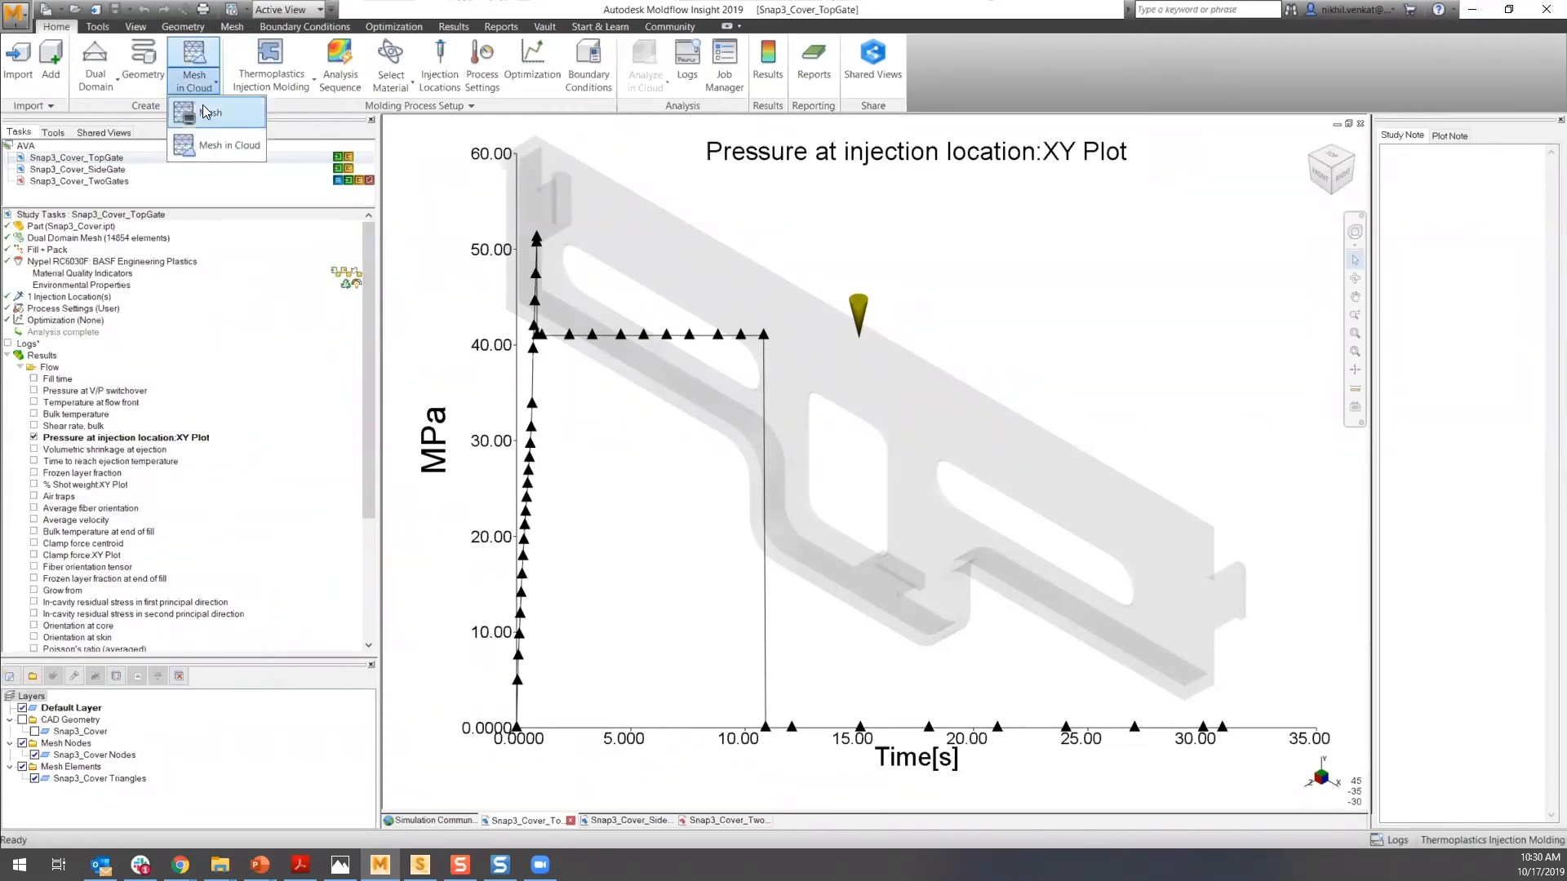
click(196, 85)
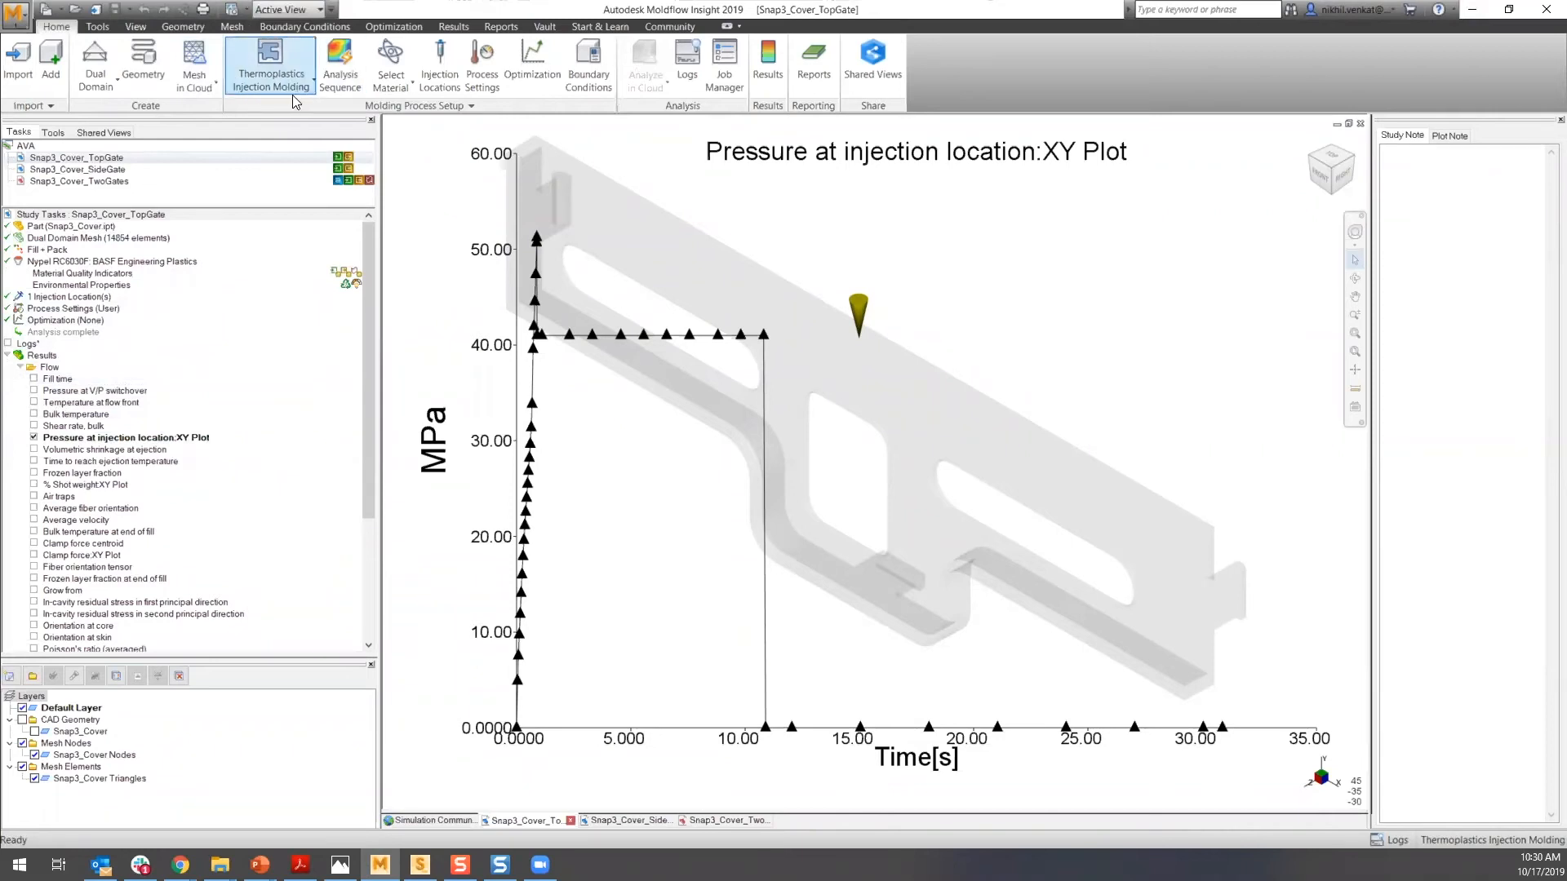
click(189, 85)
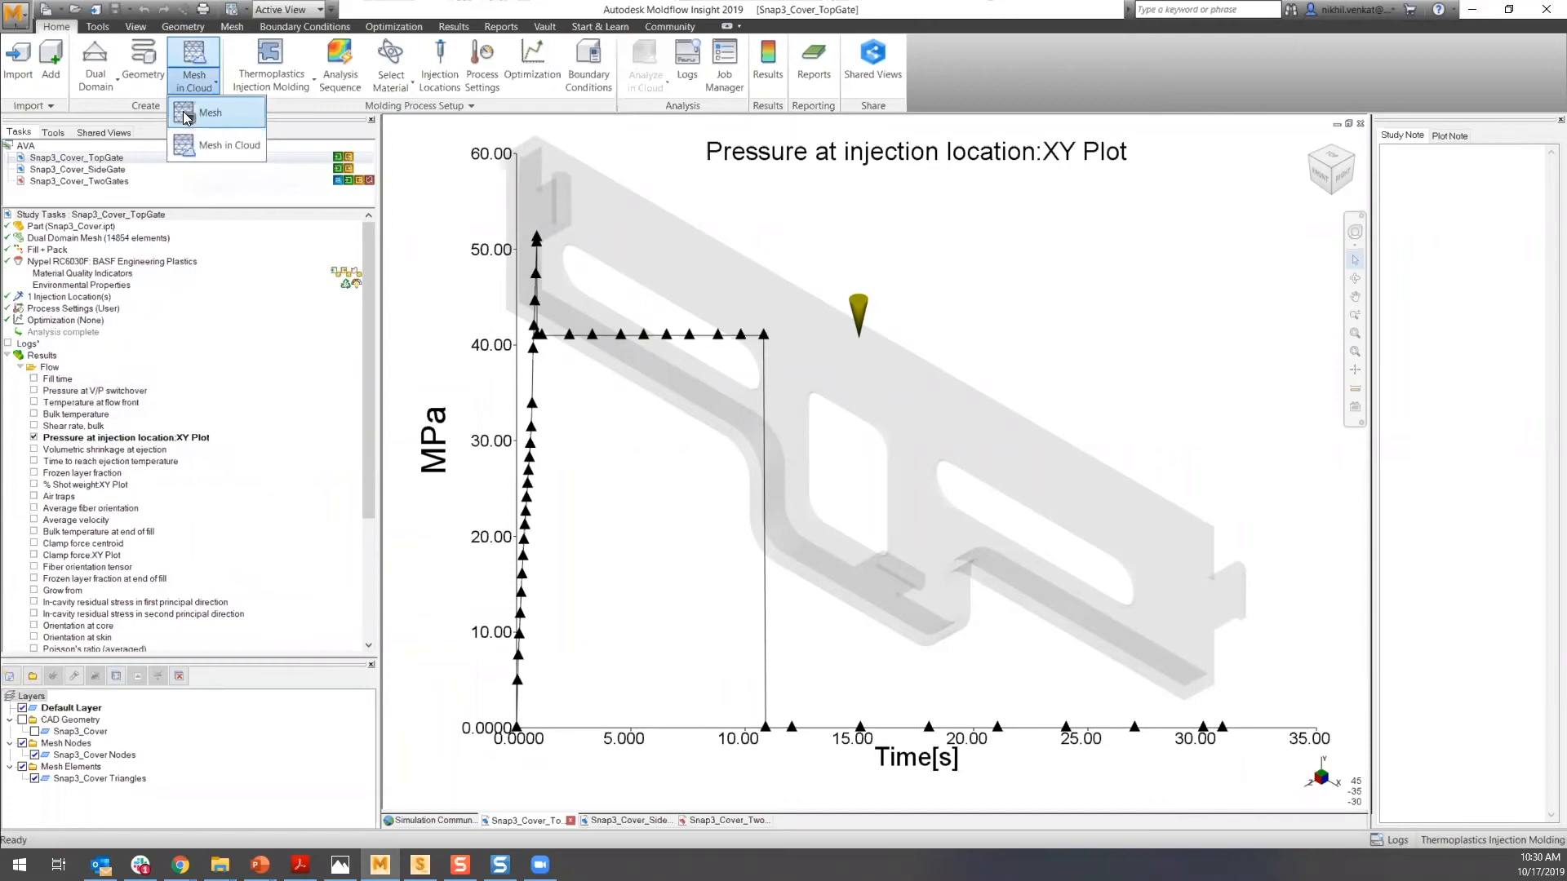
click(198, 86)
- Open the Report Generation Wizard and the cover page properties, cancelling both without creating a report
click(194, 192)
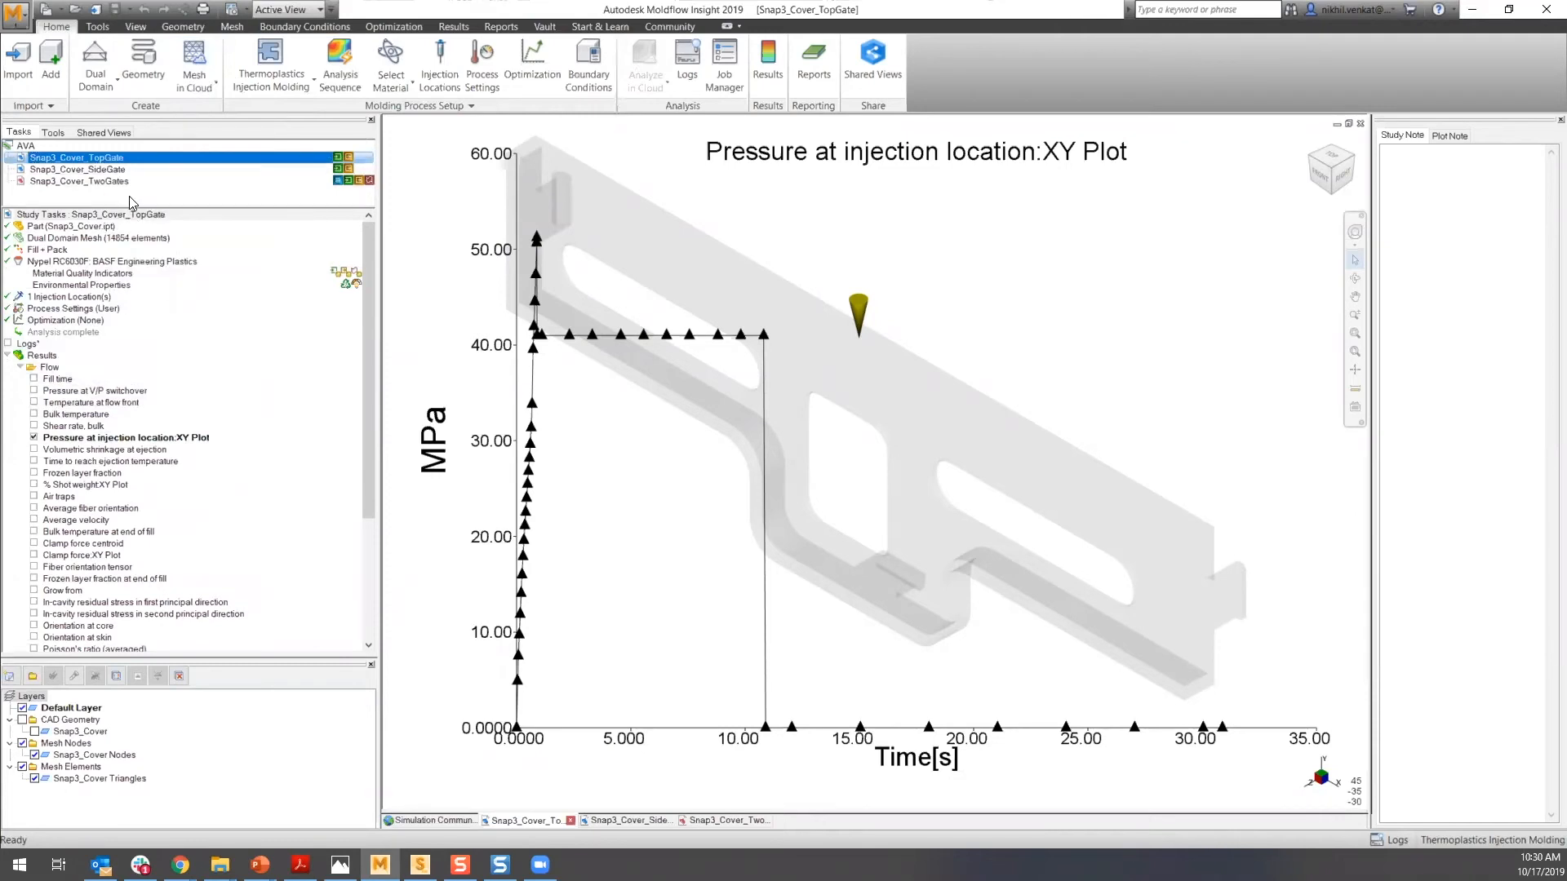
mouse_move(150, 187)
click(810, 73)
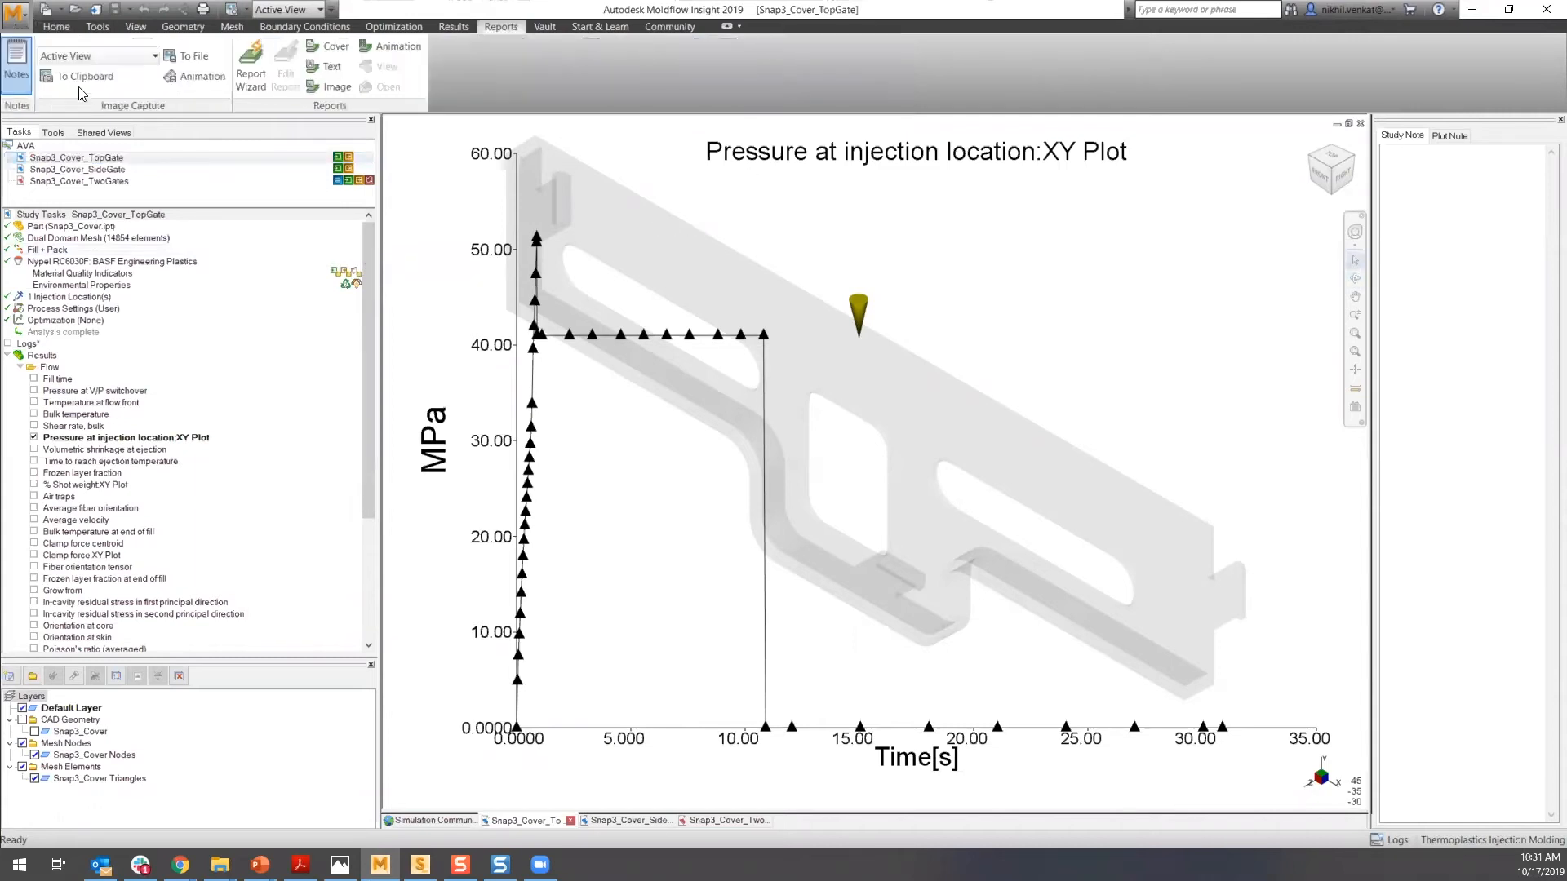
click(253, 70)
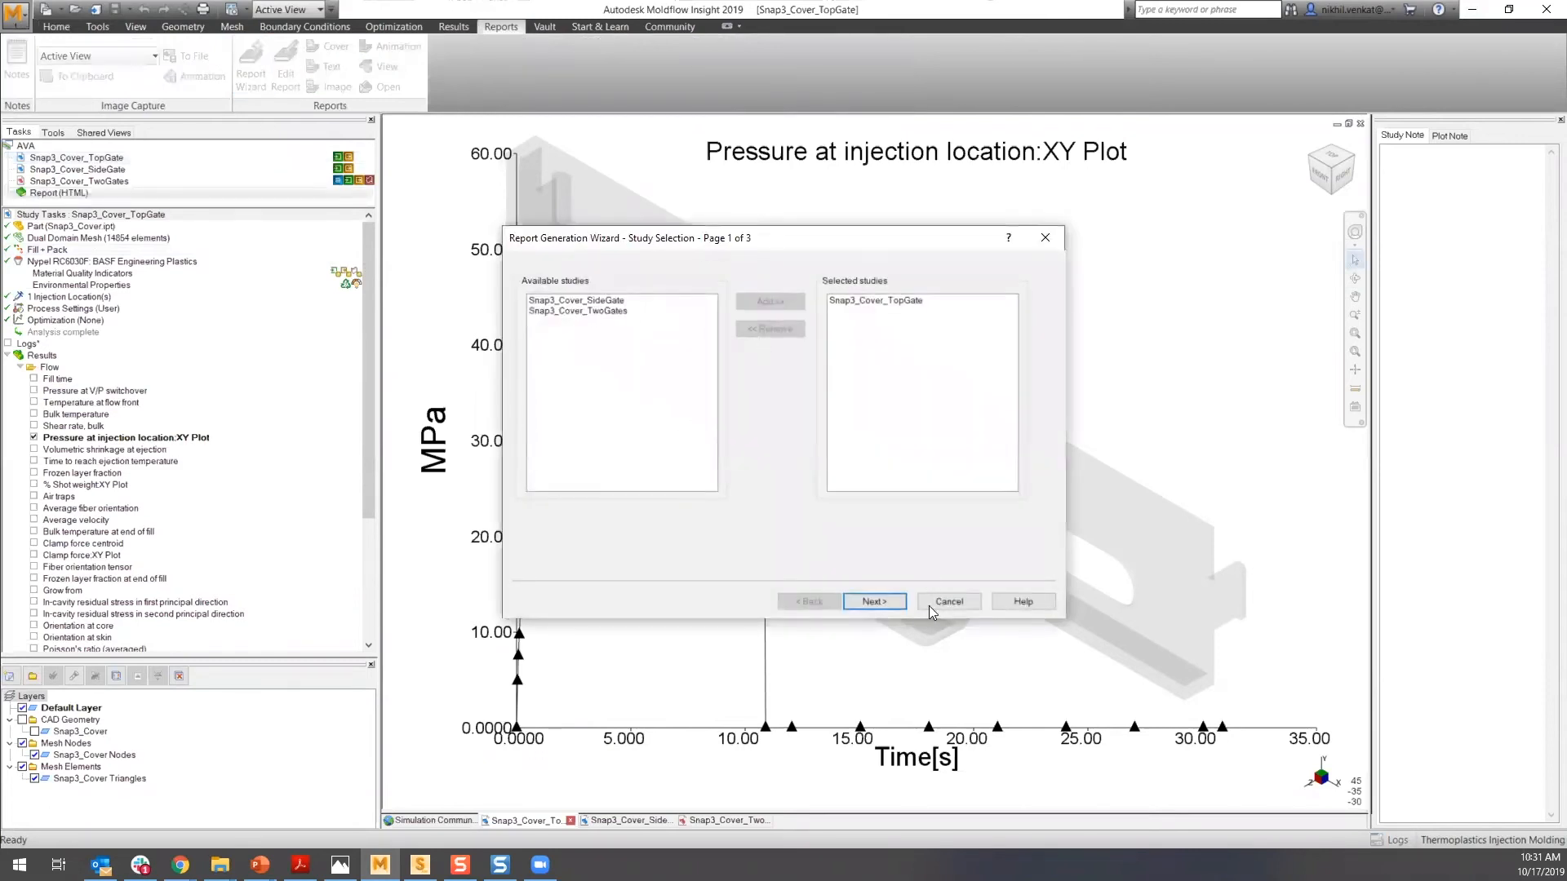
click(936, 603)
click(327, 48)
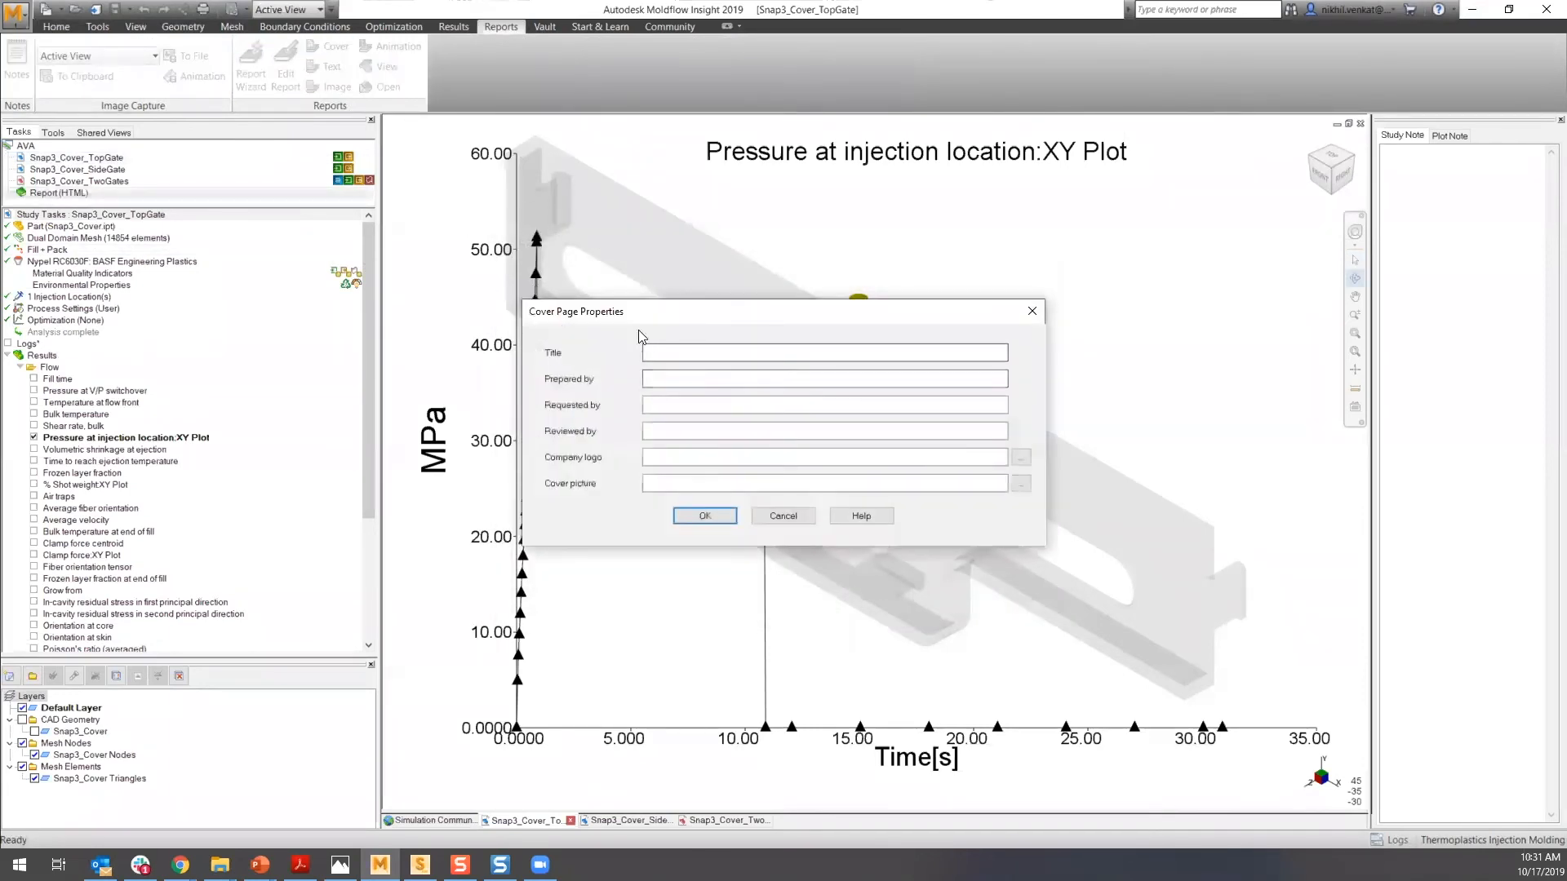
click(784, 517)
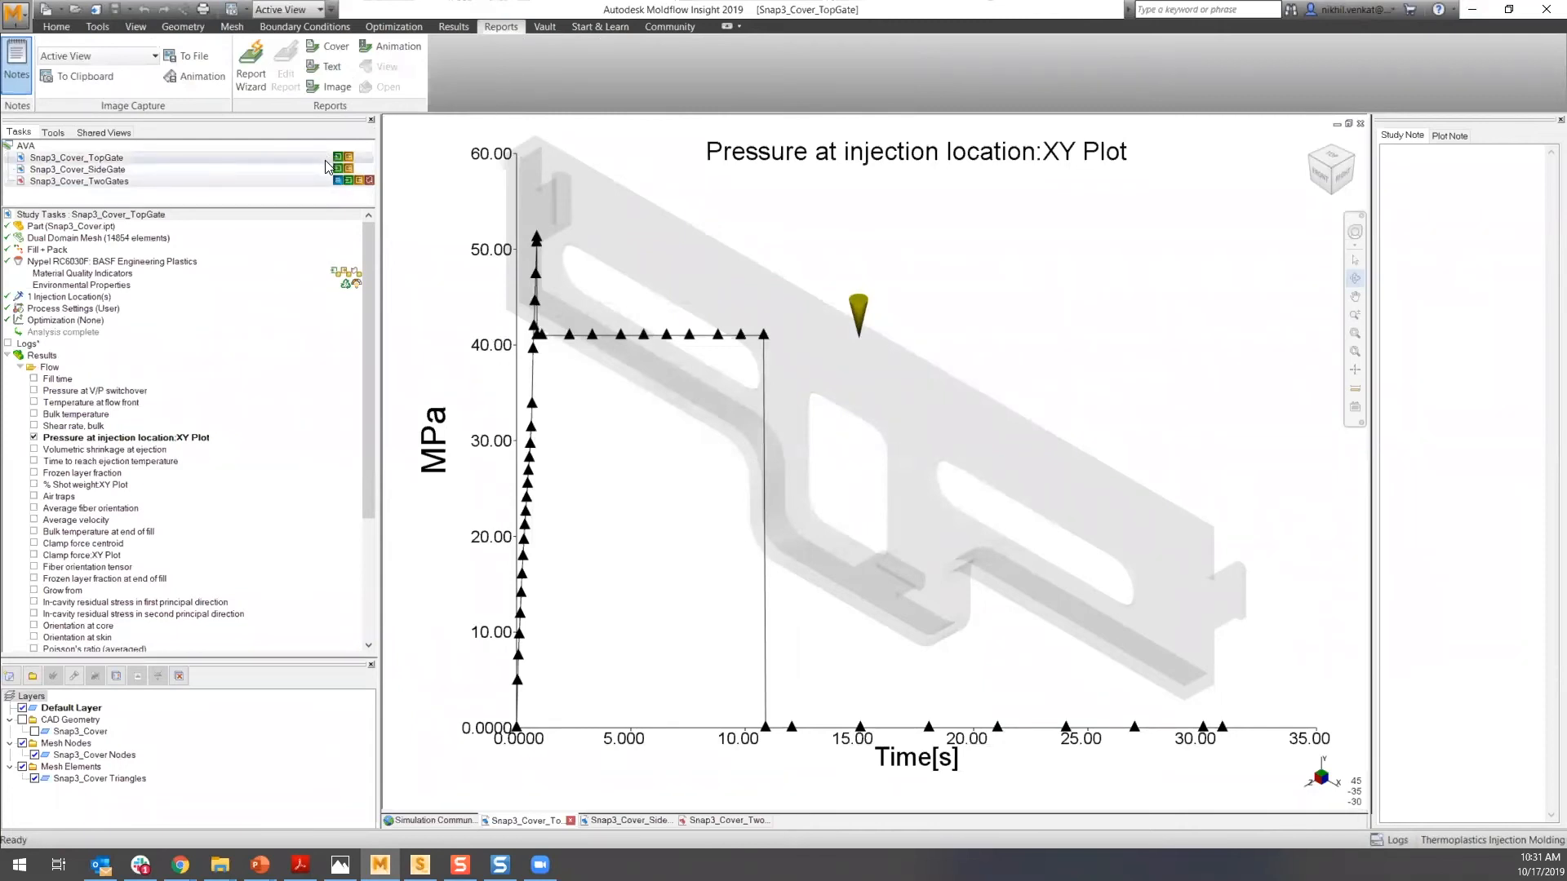
click(326, 180)
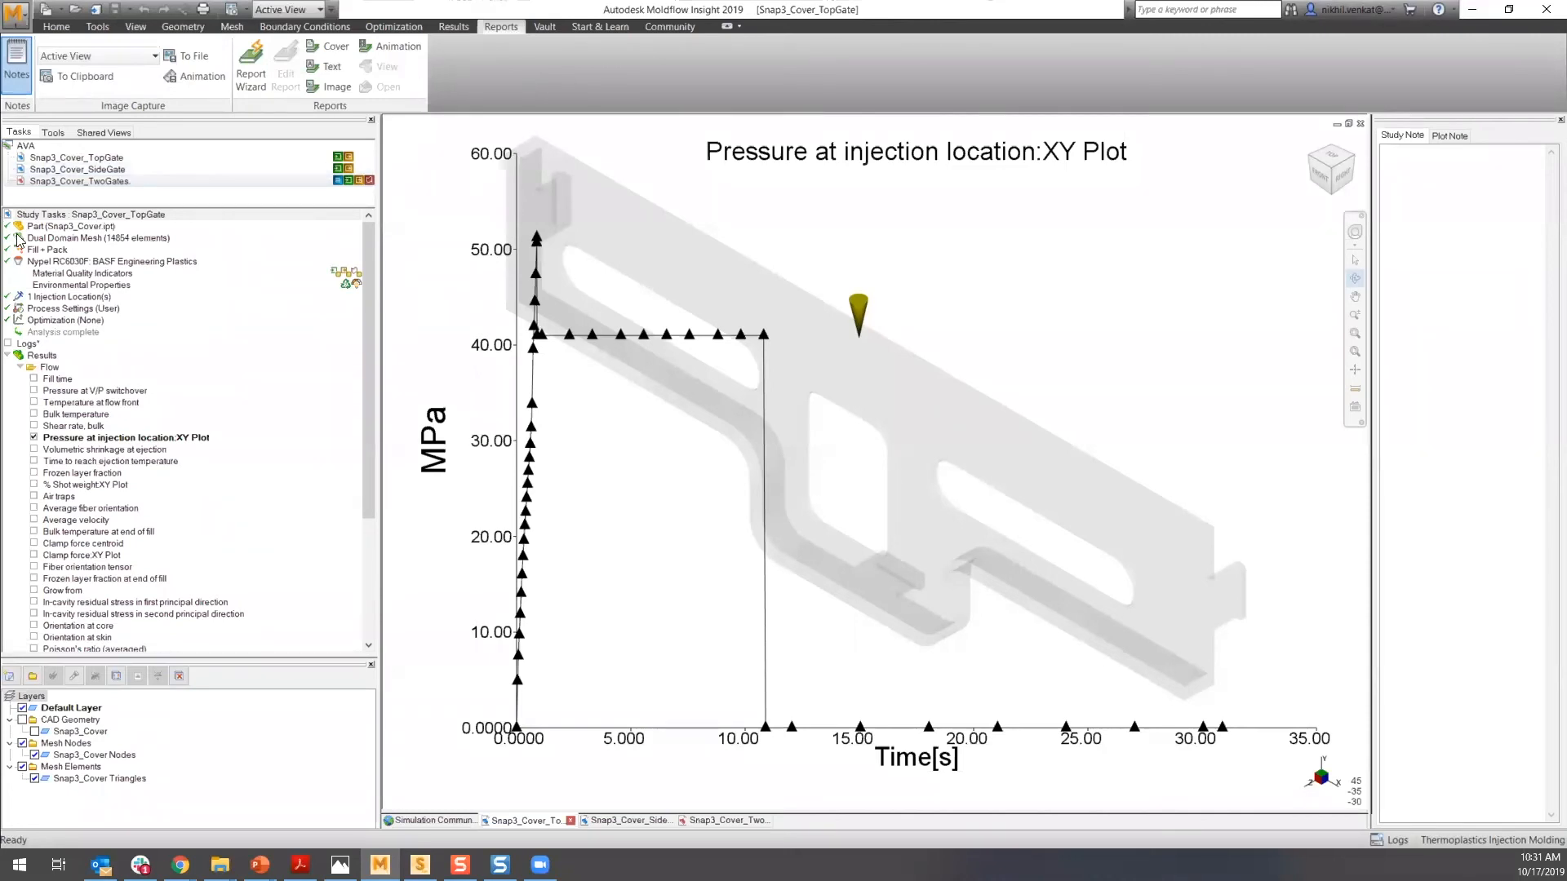
mouse_move(55, 182)
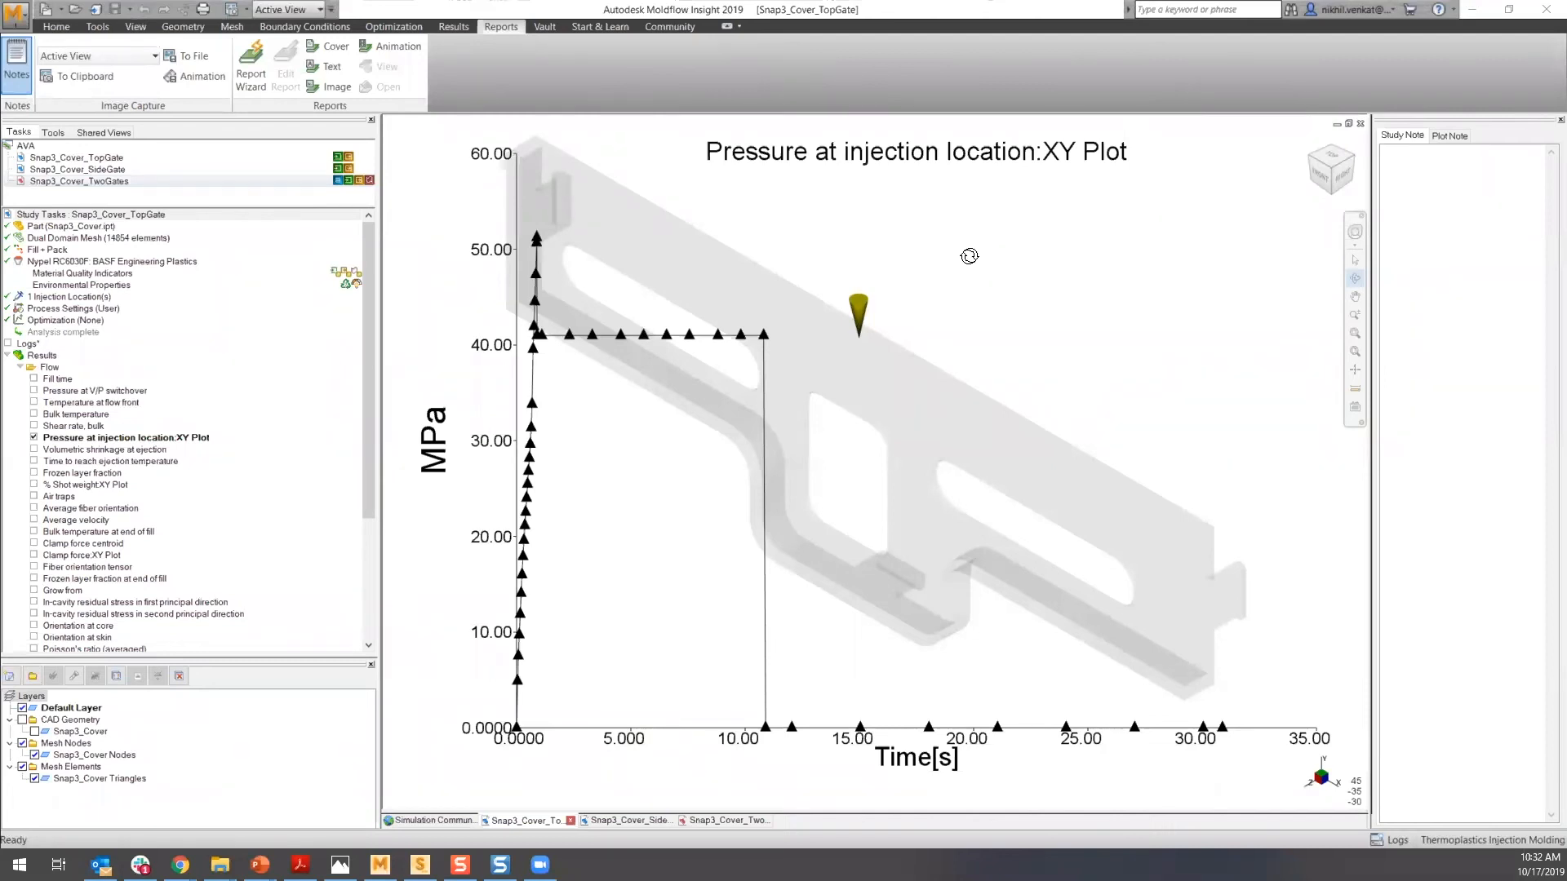
key(alt+Tab)
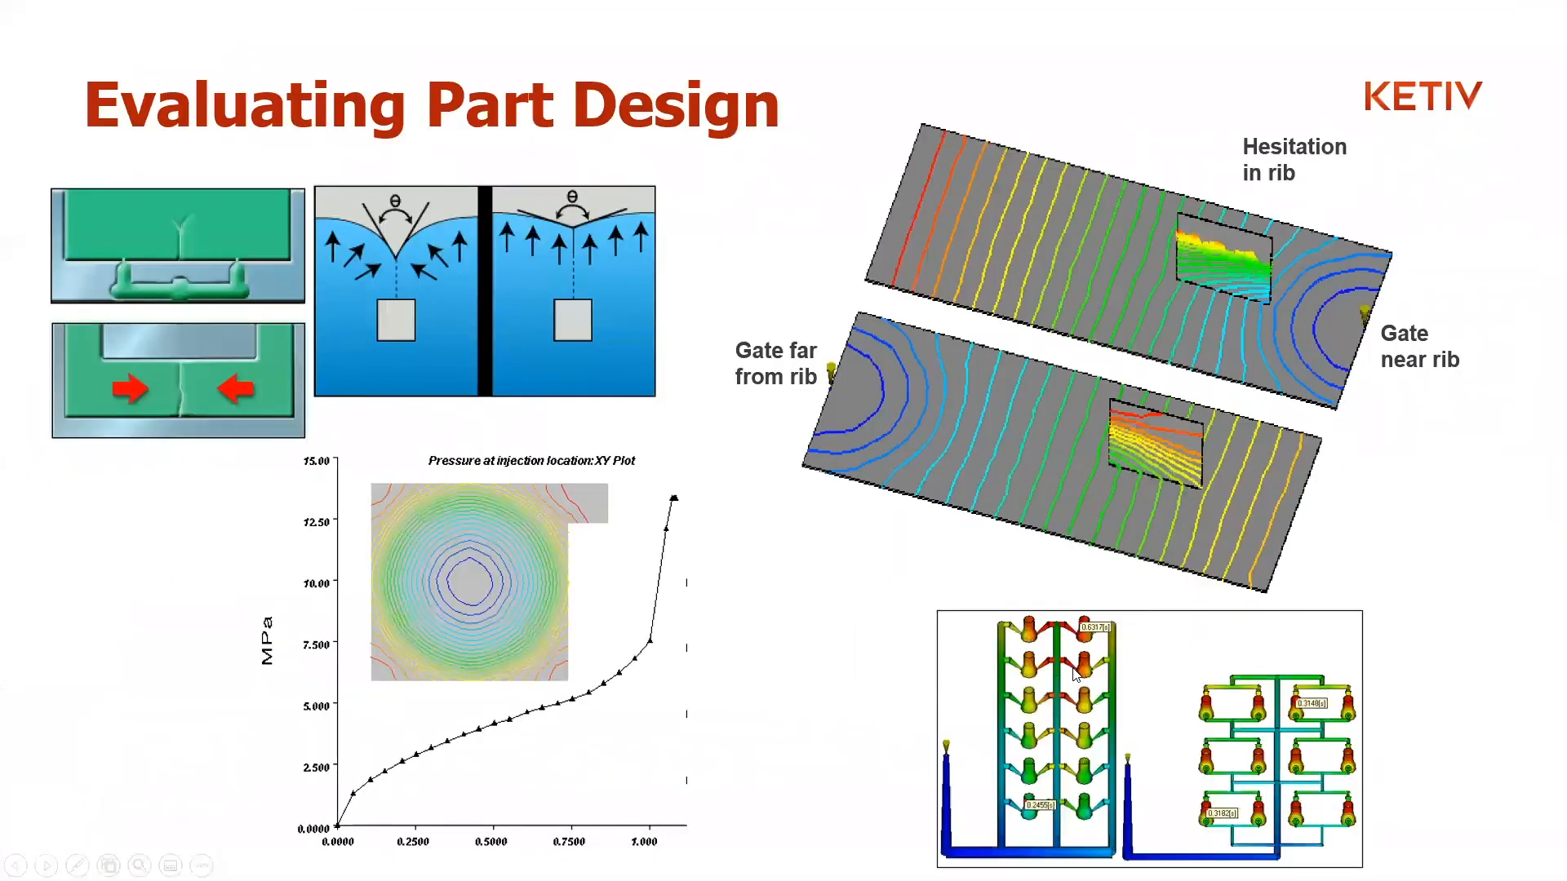
click(1198, 670)
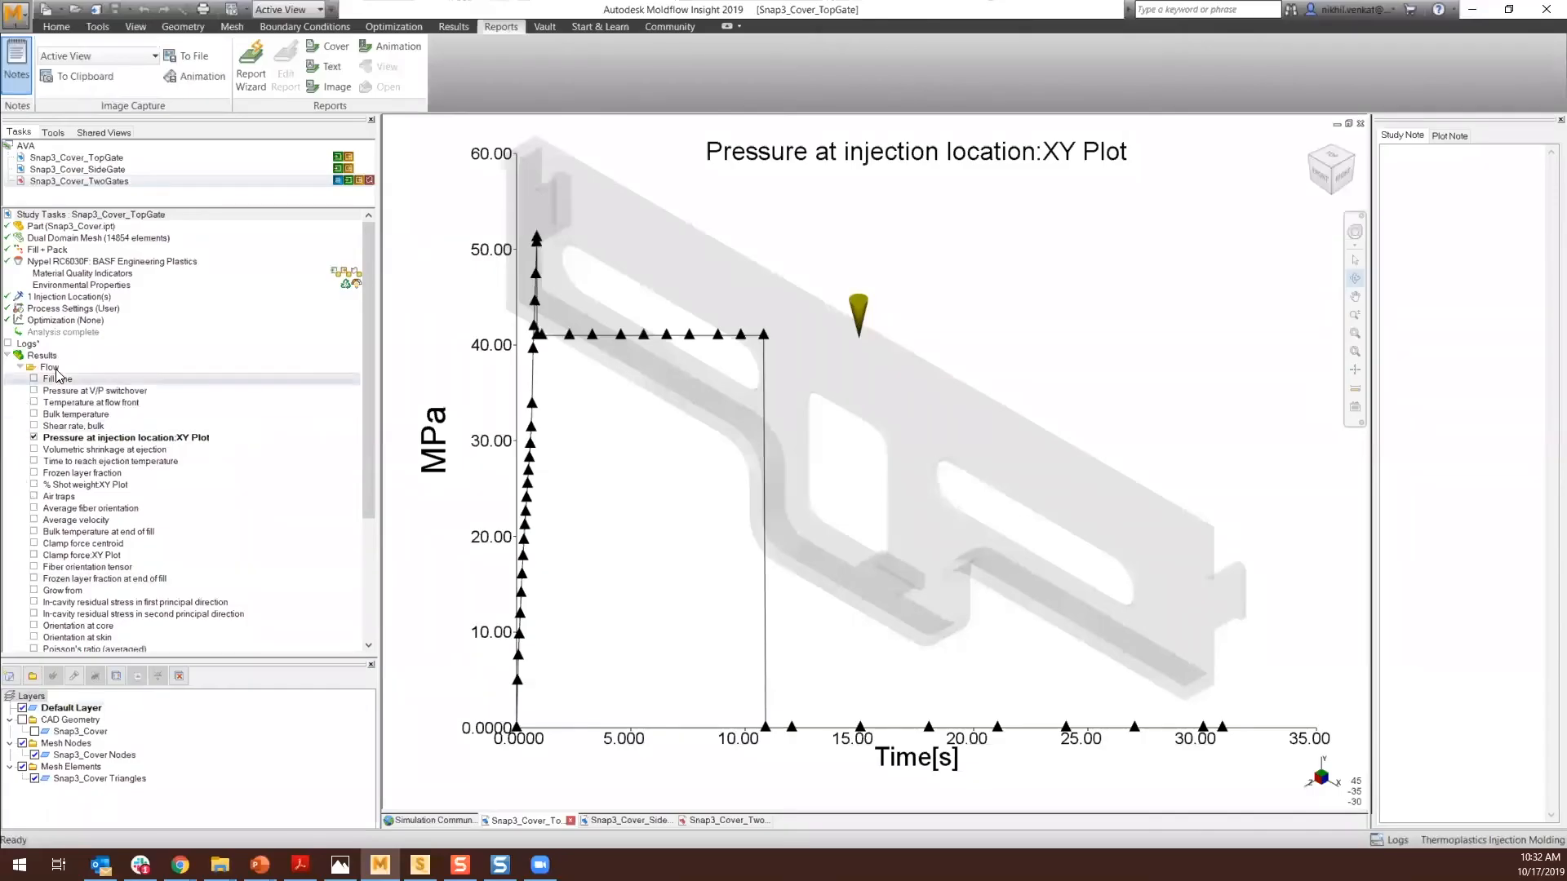
- Display the Fill time result and review the analysis sequence options, cancelling the dialog
click(33, 380)
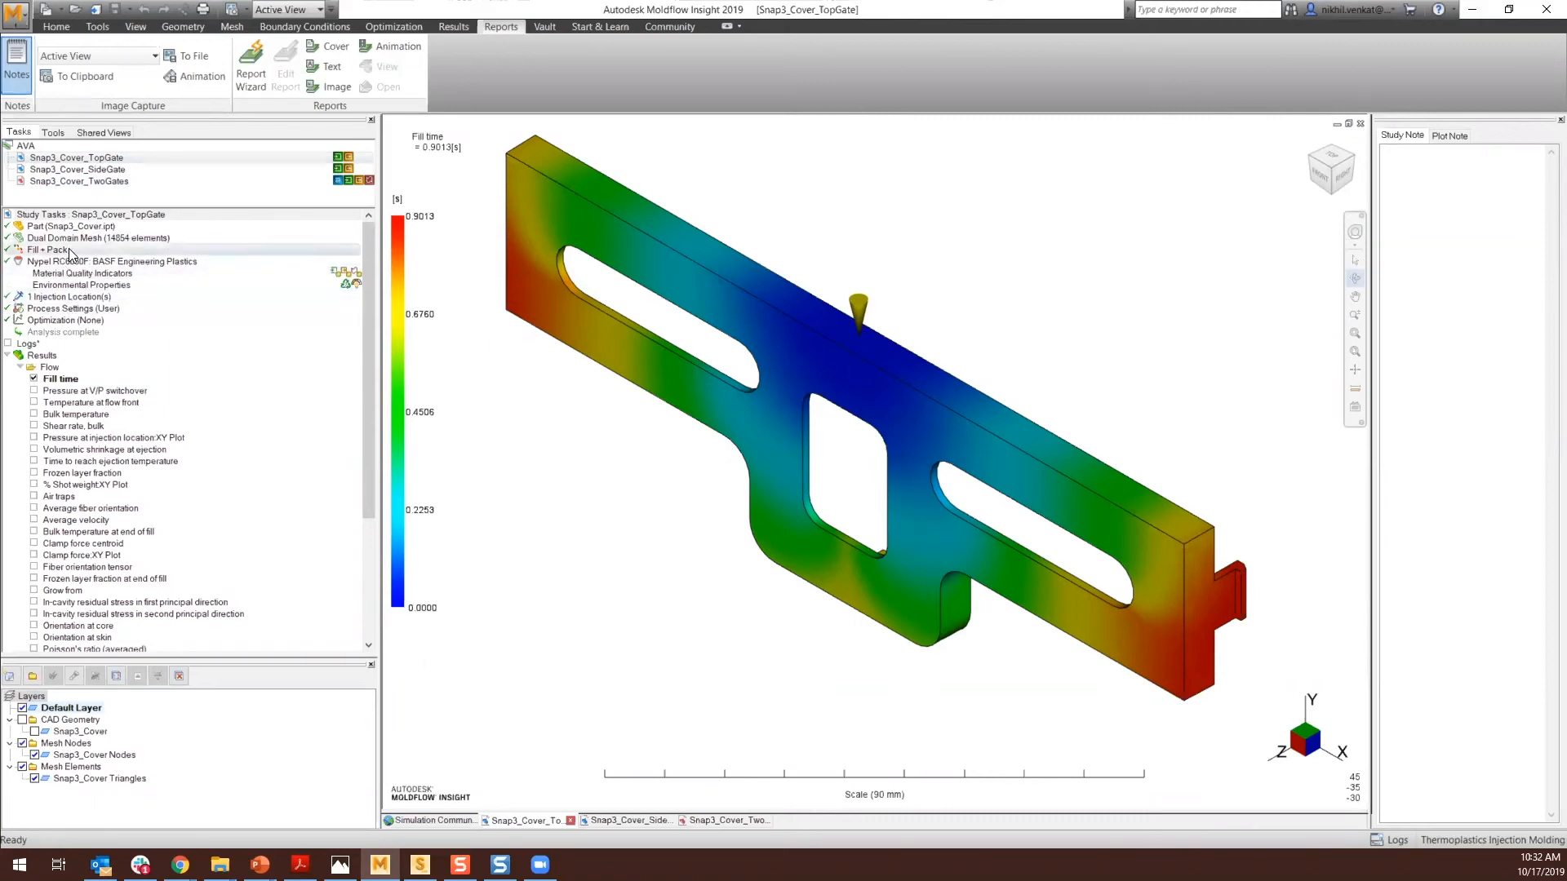
click(62, 24)
click(354, 62)
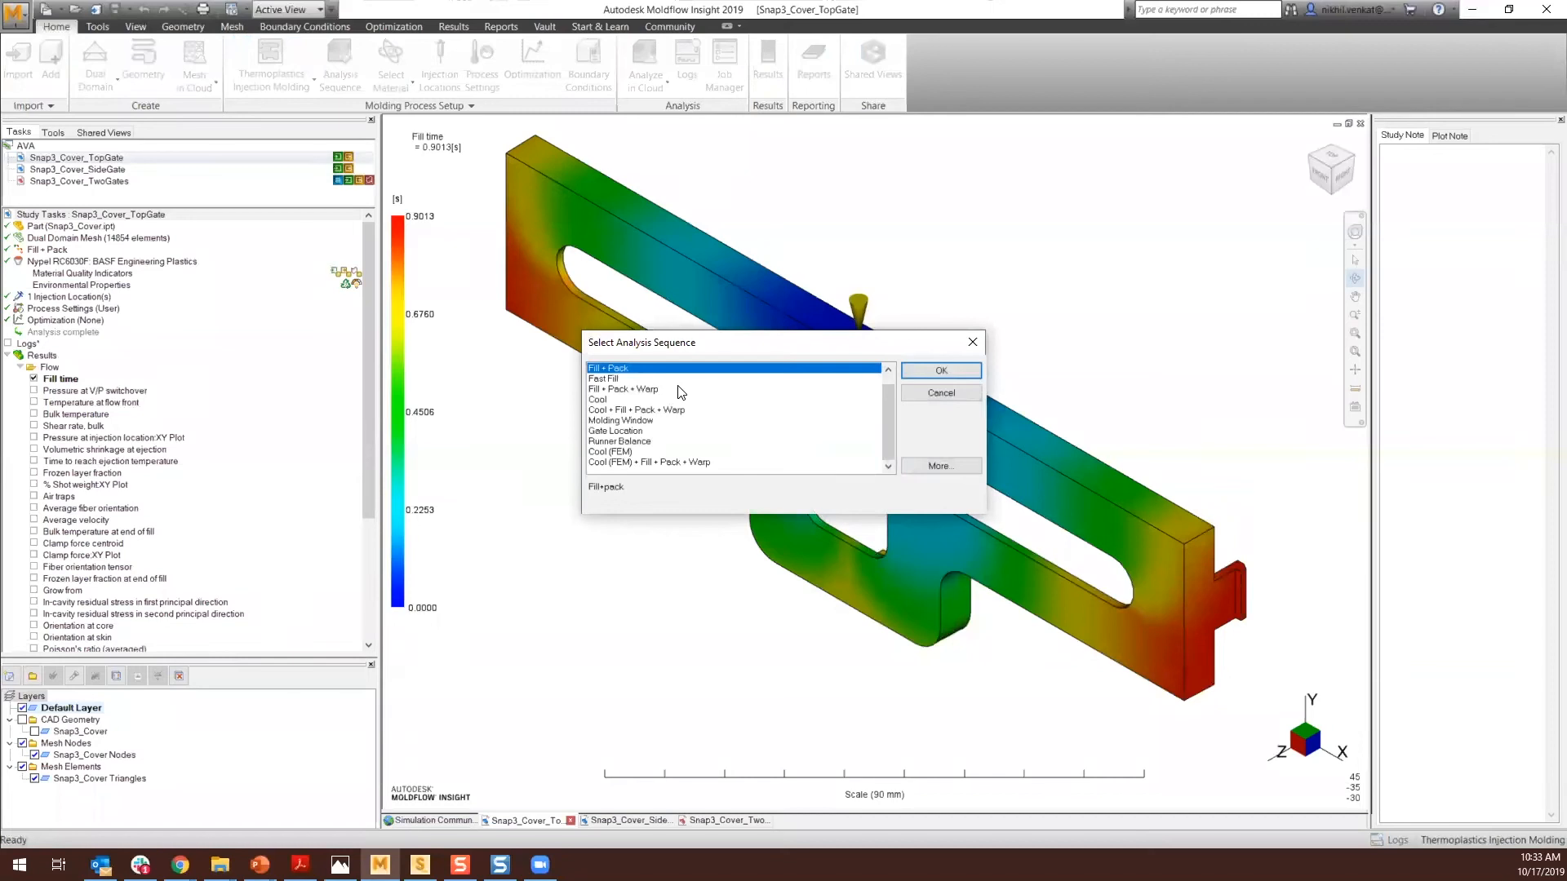
click(917, 391)
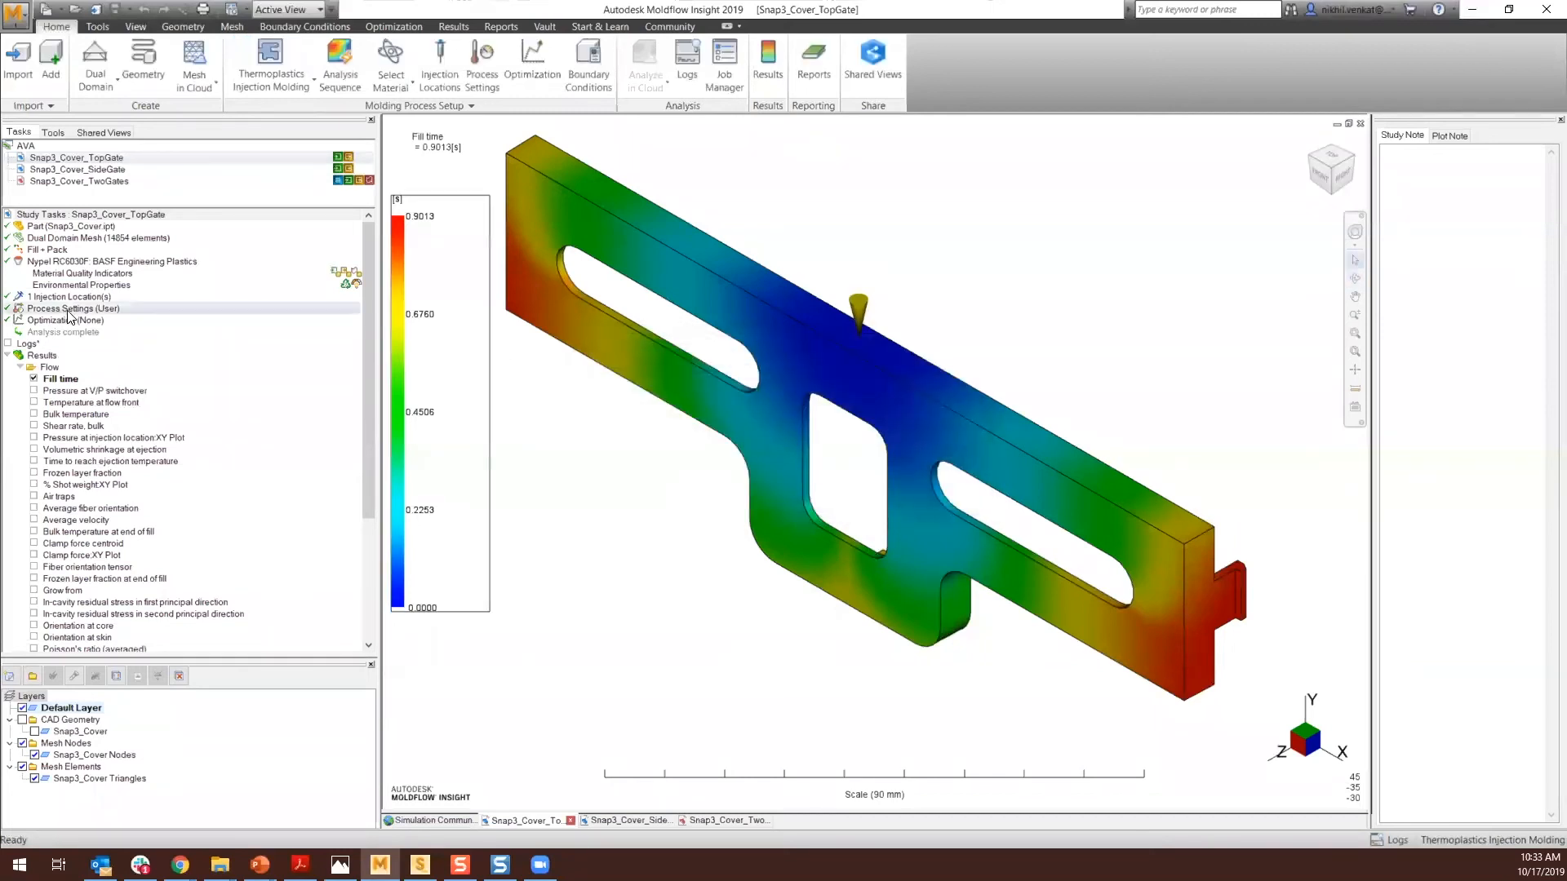
- Open the Fill + Pack process settings and review the cooling time options, cancelling without changes
double_click(71, 310)
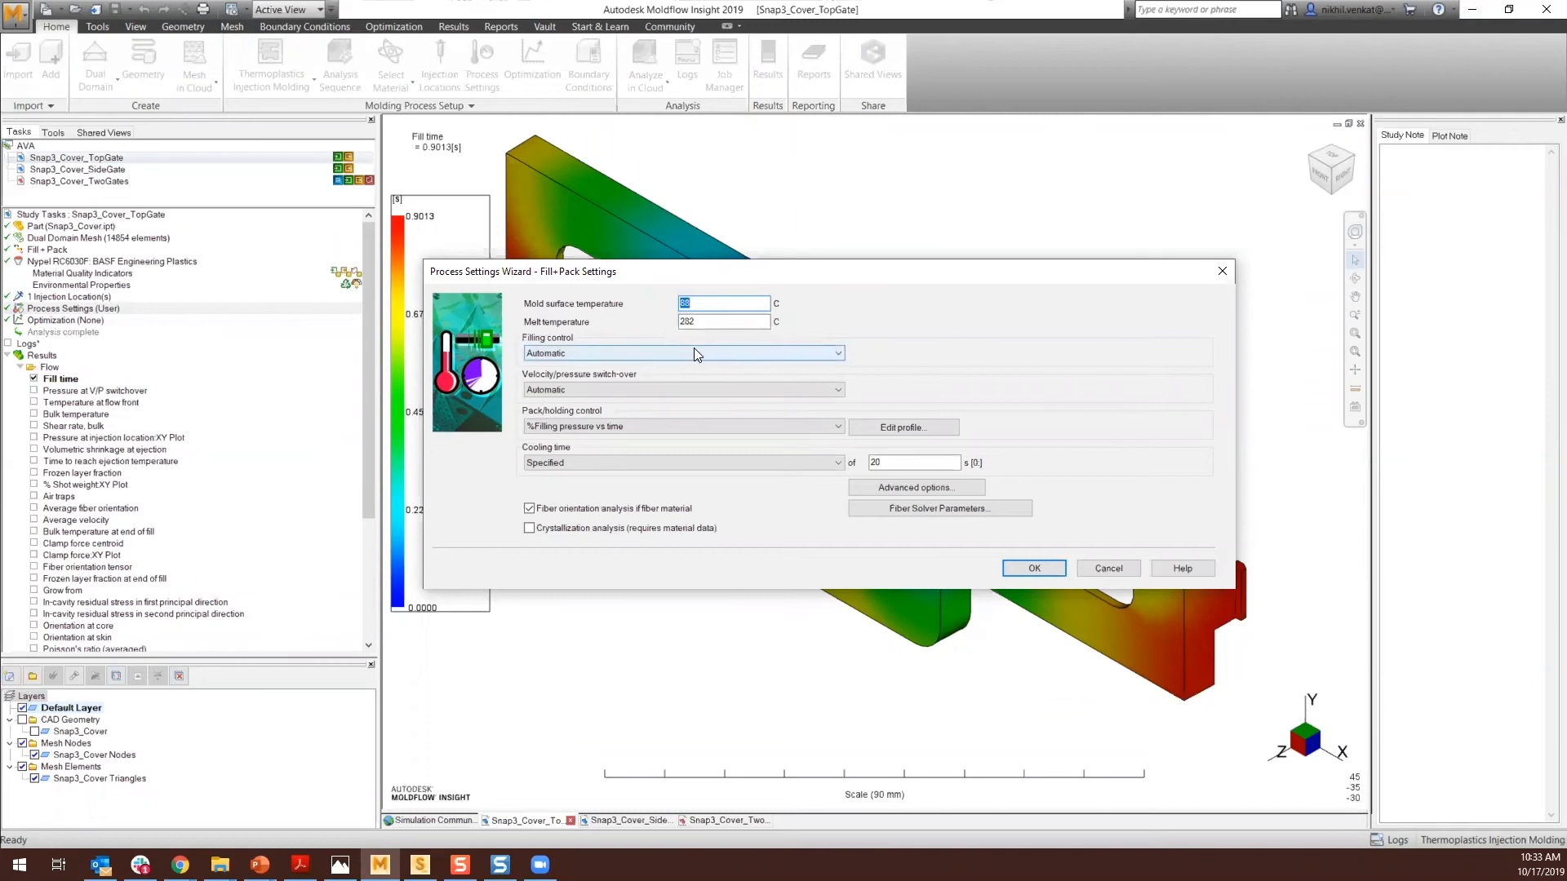
click(1108, 569)
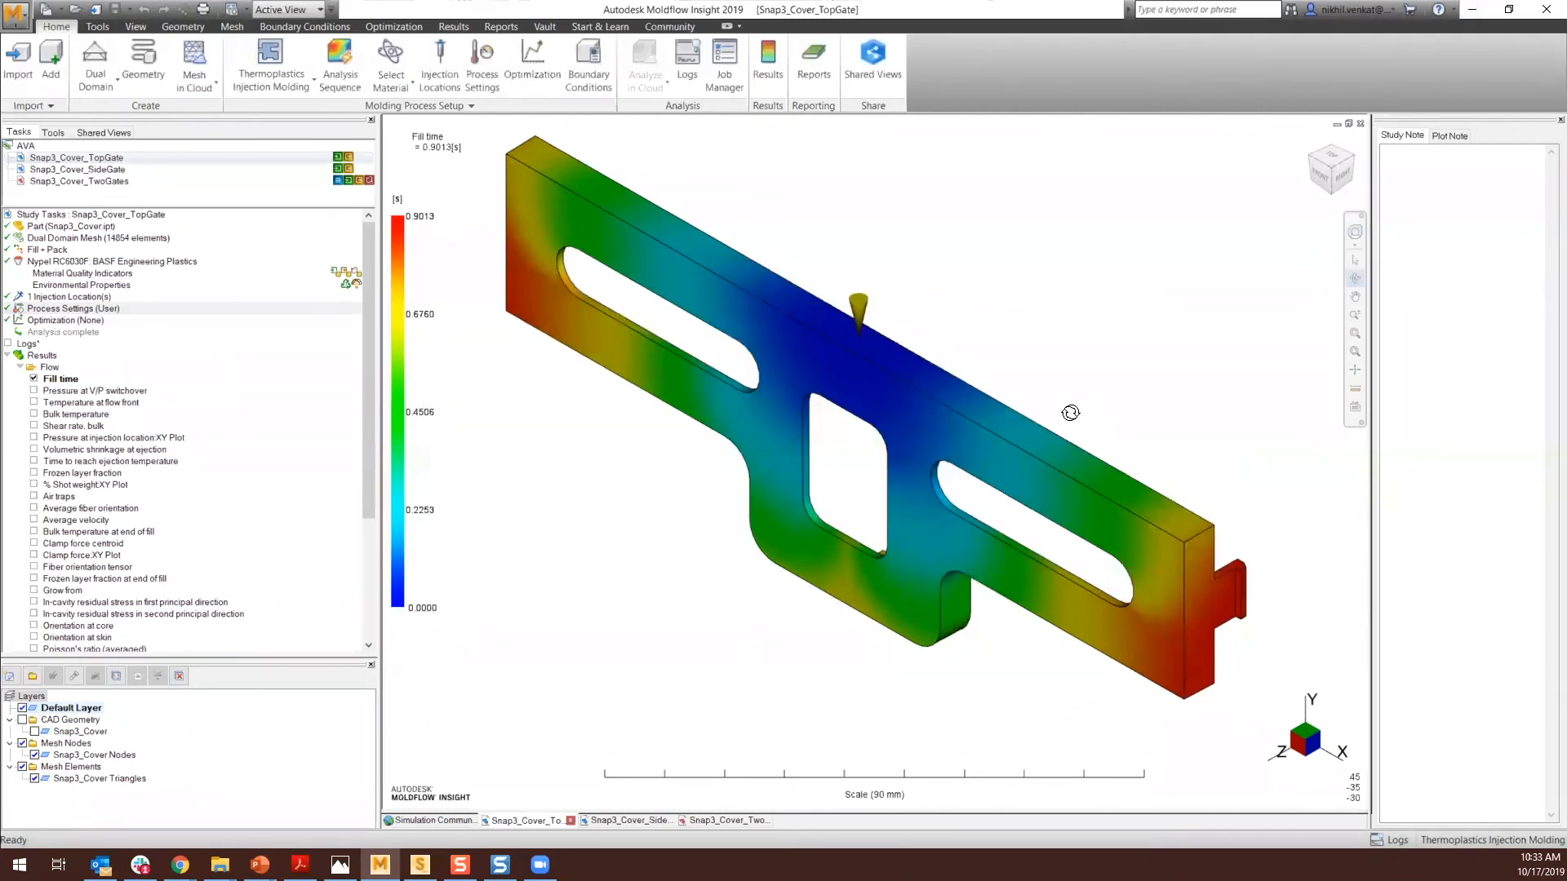
double_click(106, 314)
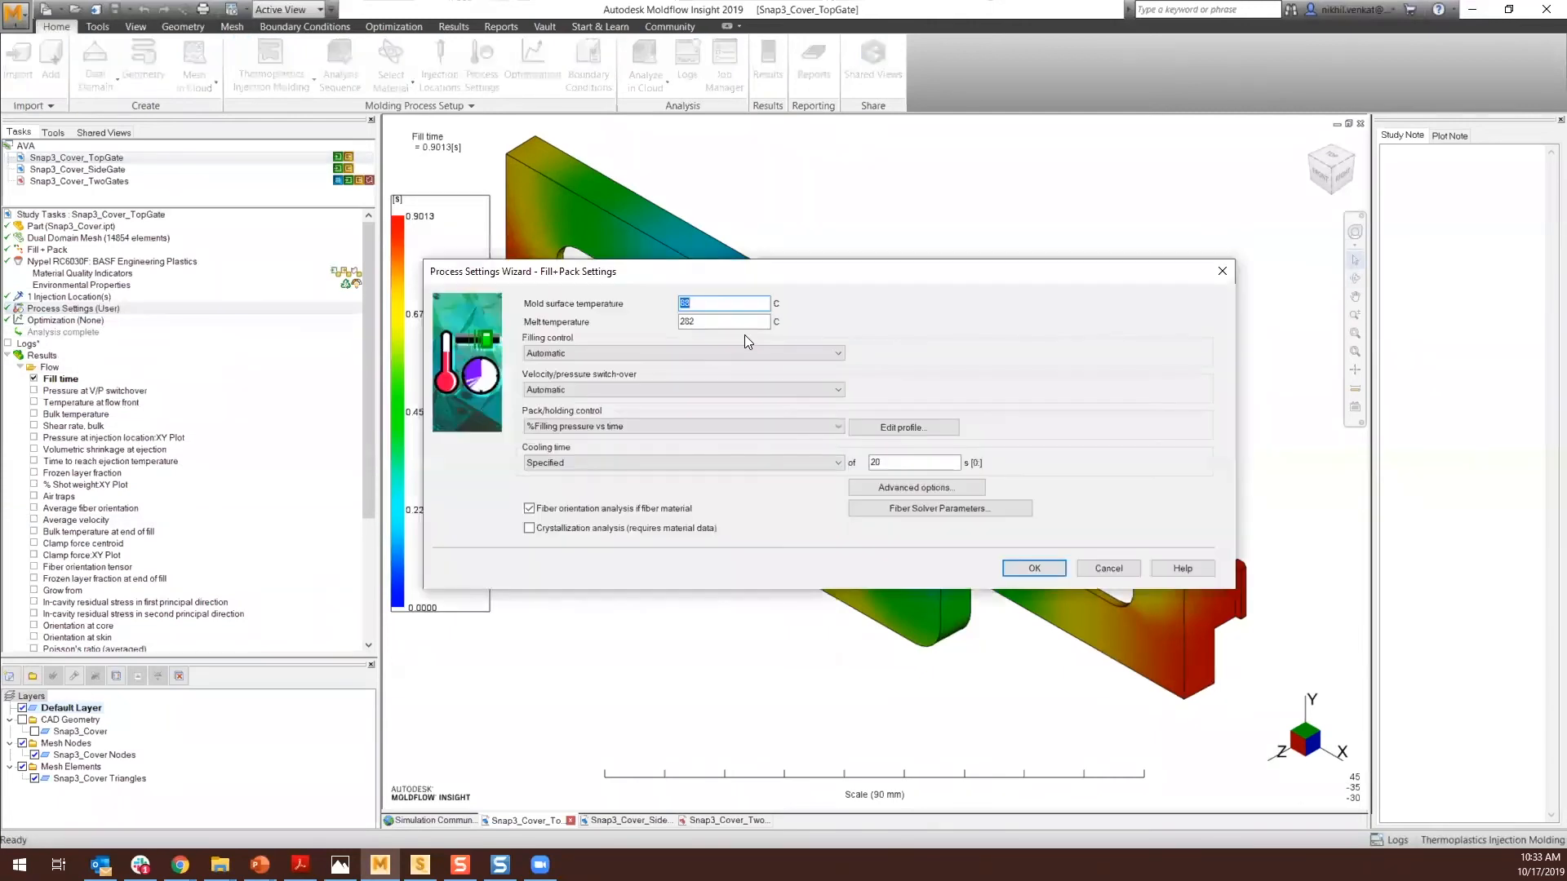
click(702, 322)
click(725, 467)
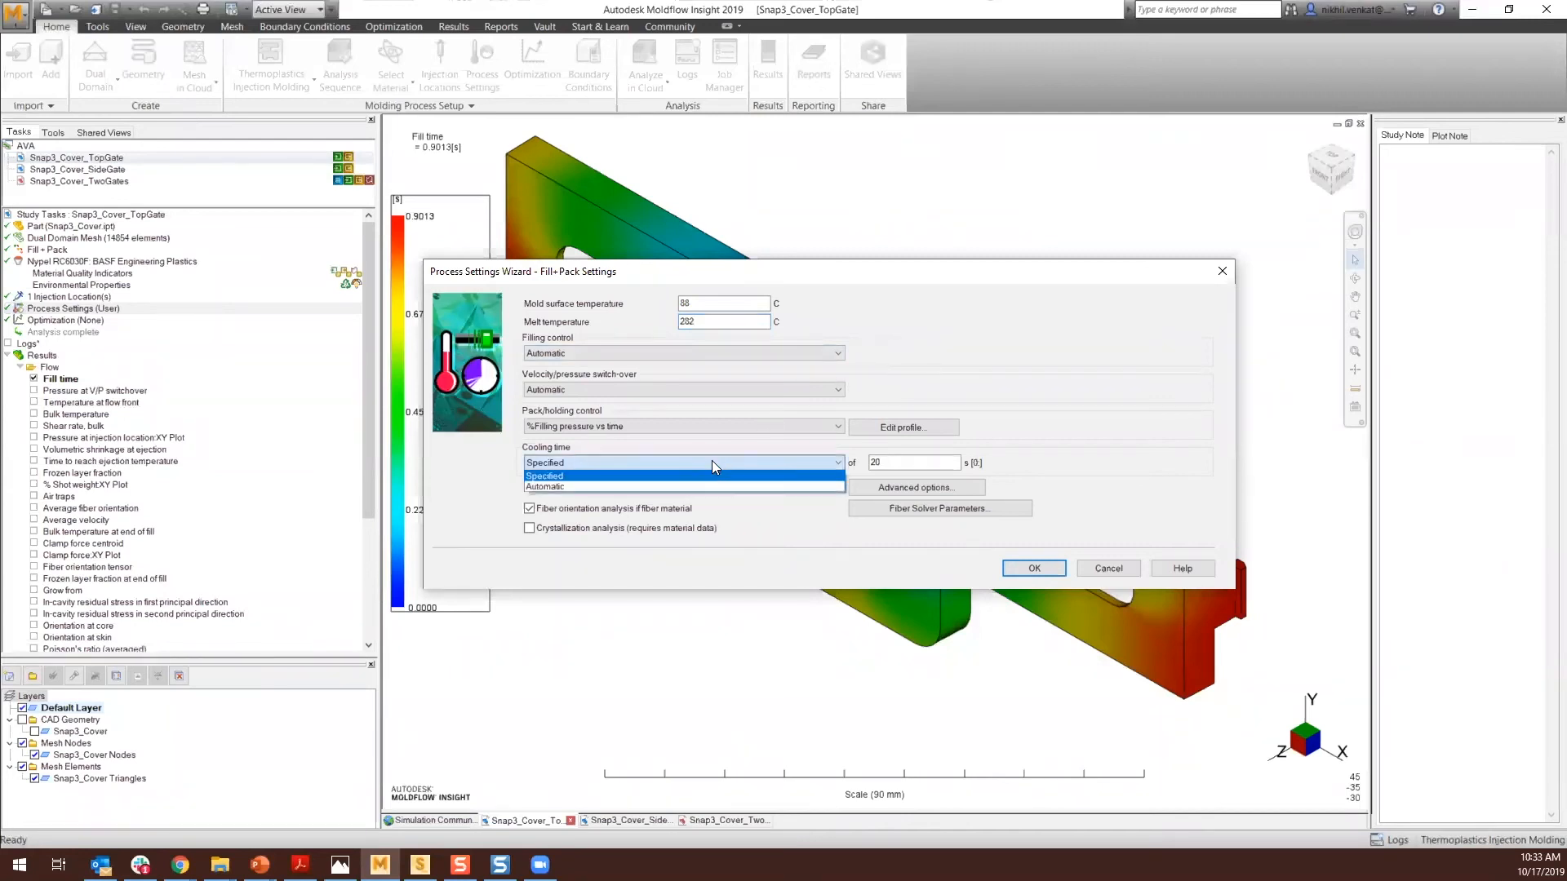
click(712, 462)
click(785, 462)
click(800, 463)
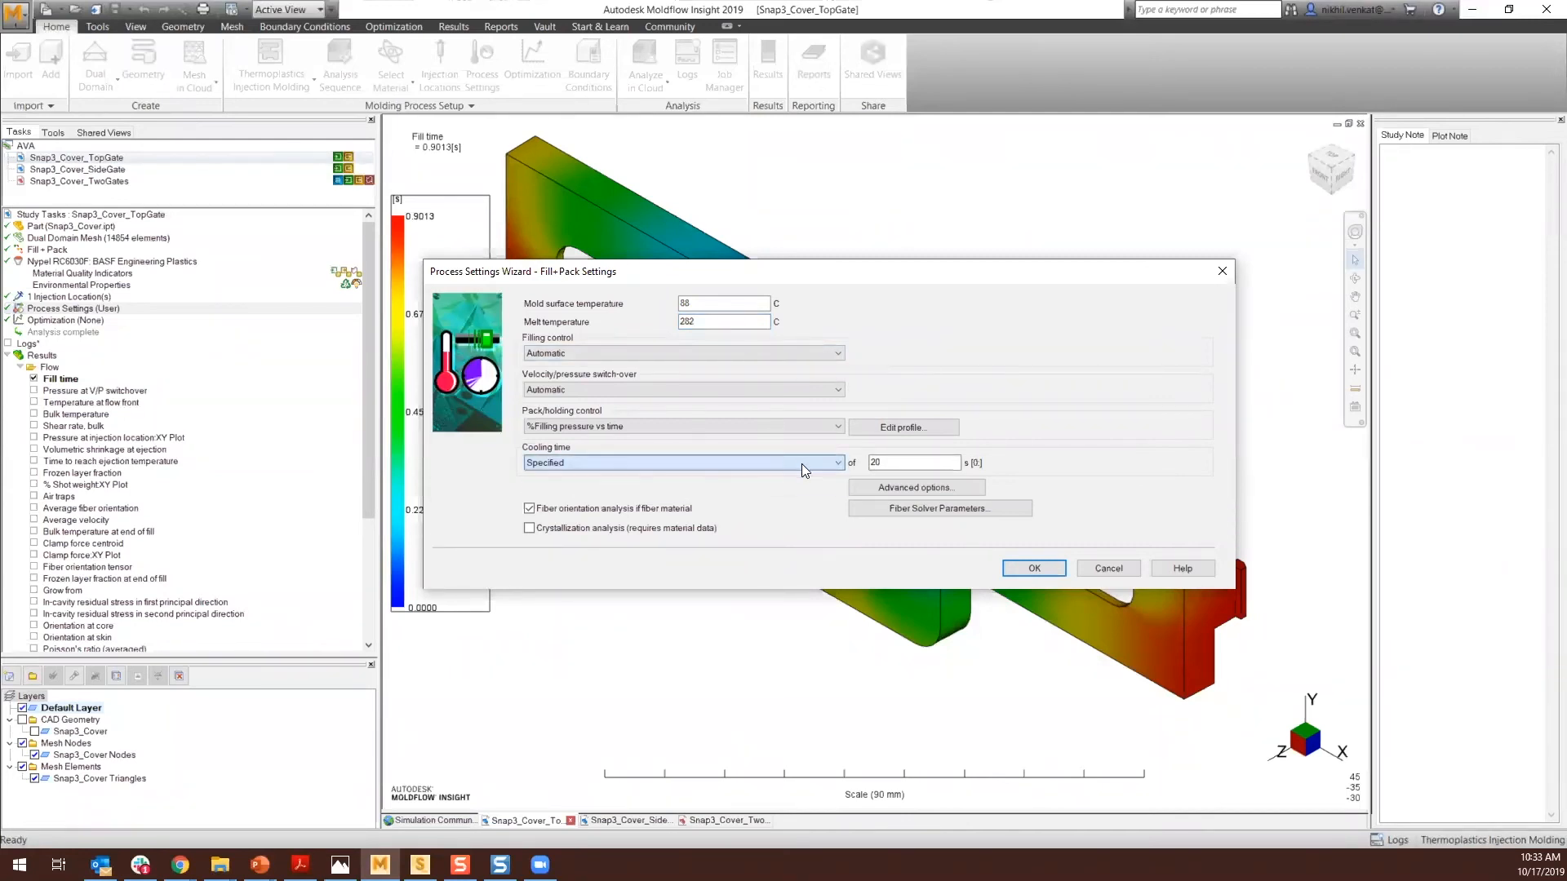
click(1110, 572)
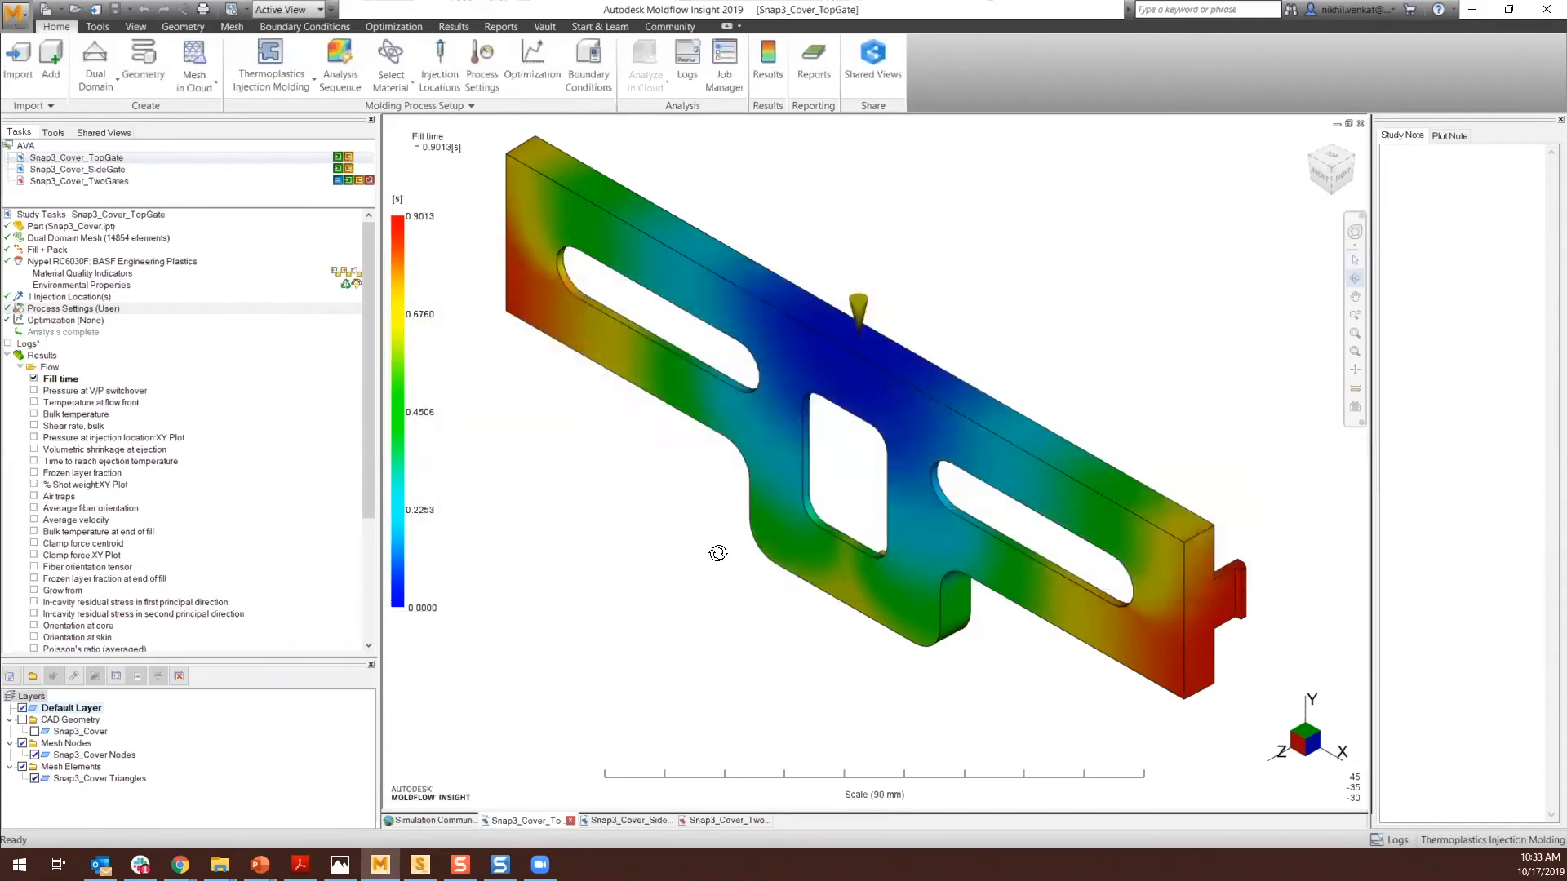
- Reopen the process settings to inspect the mold surface and melt temperatures, cancelling without changes
double_click(93, 309)
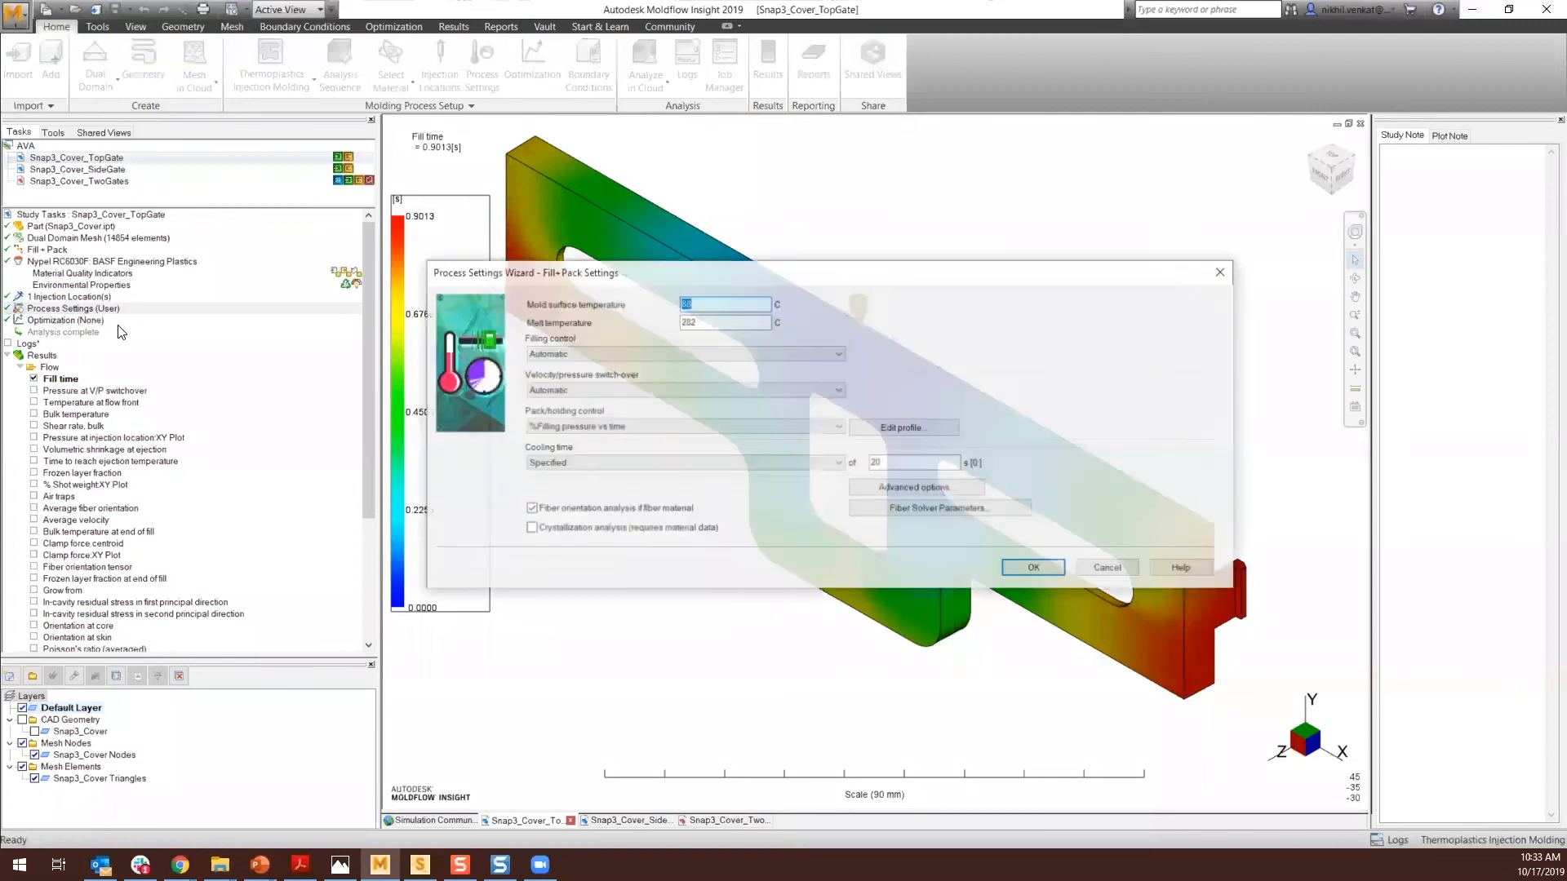
click(722, 306)
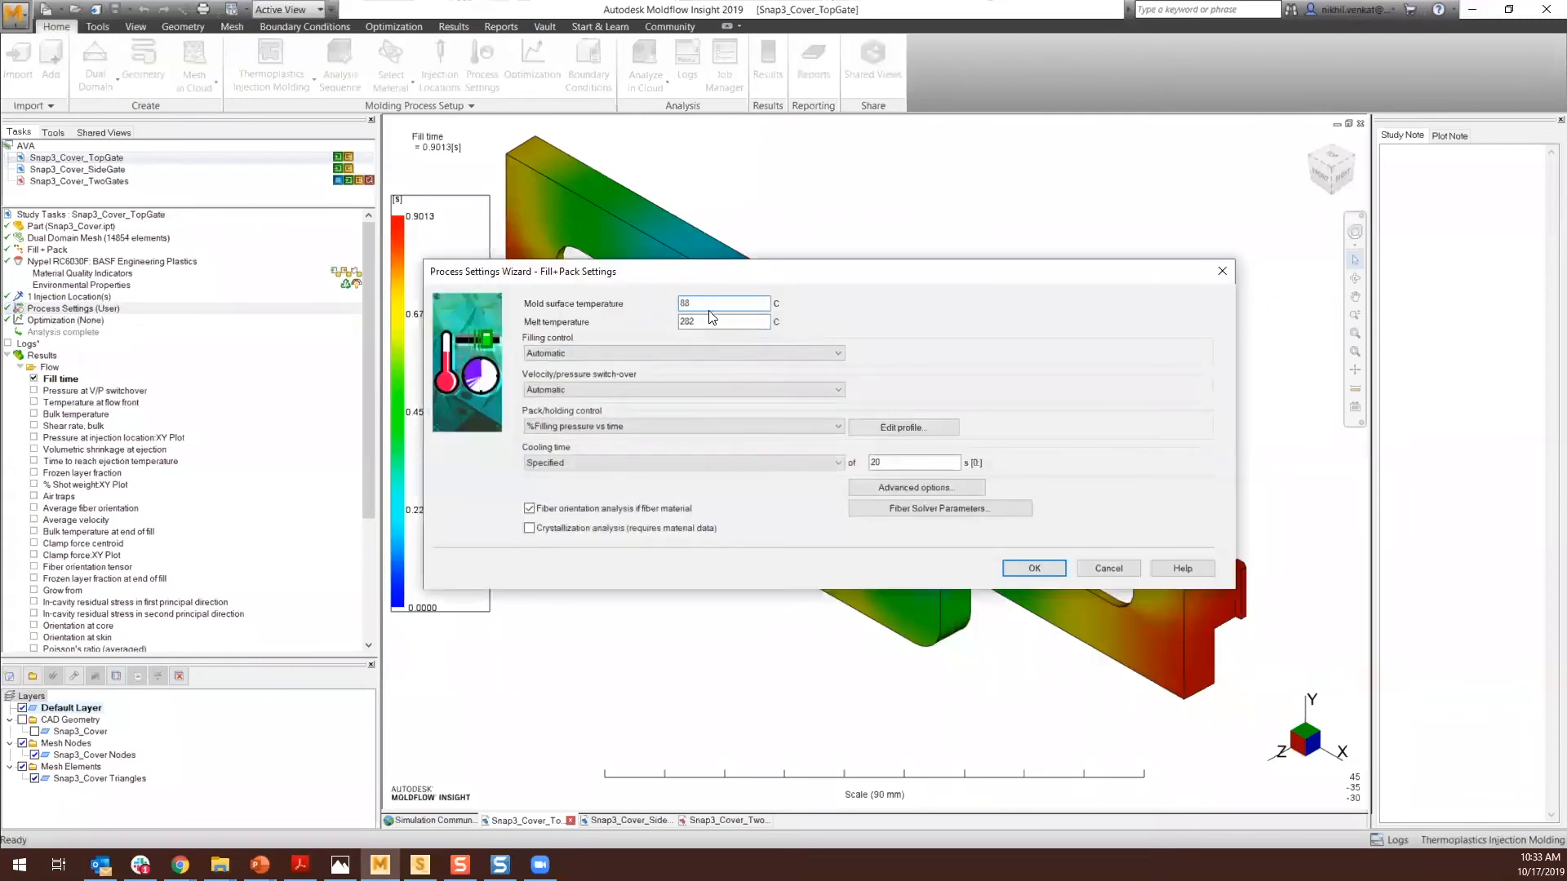
click(703, 321)
double_click(704, 321)
click(706, 322)
click(1106, 569)
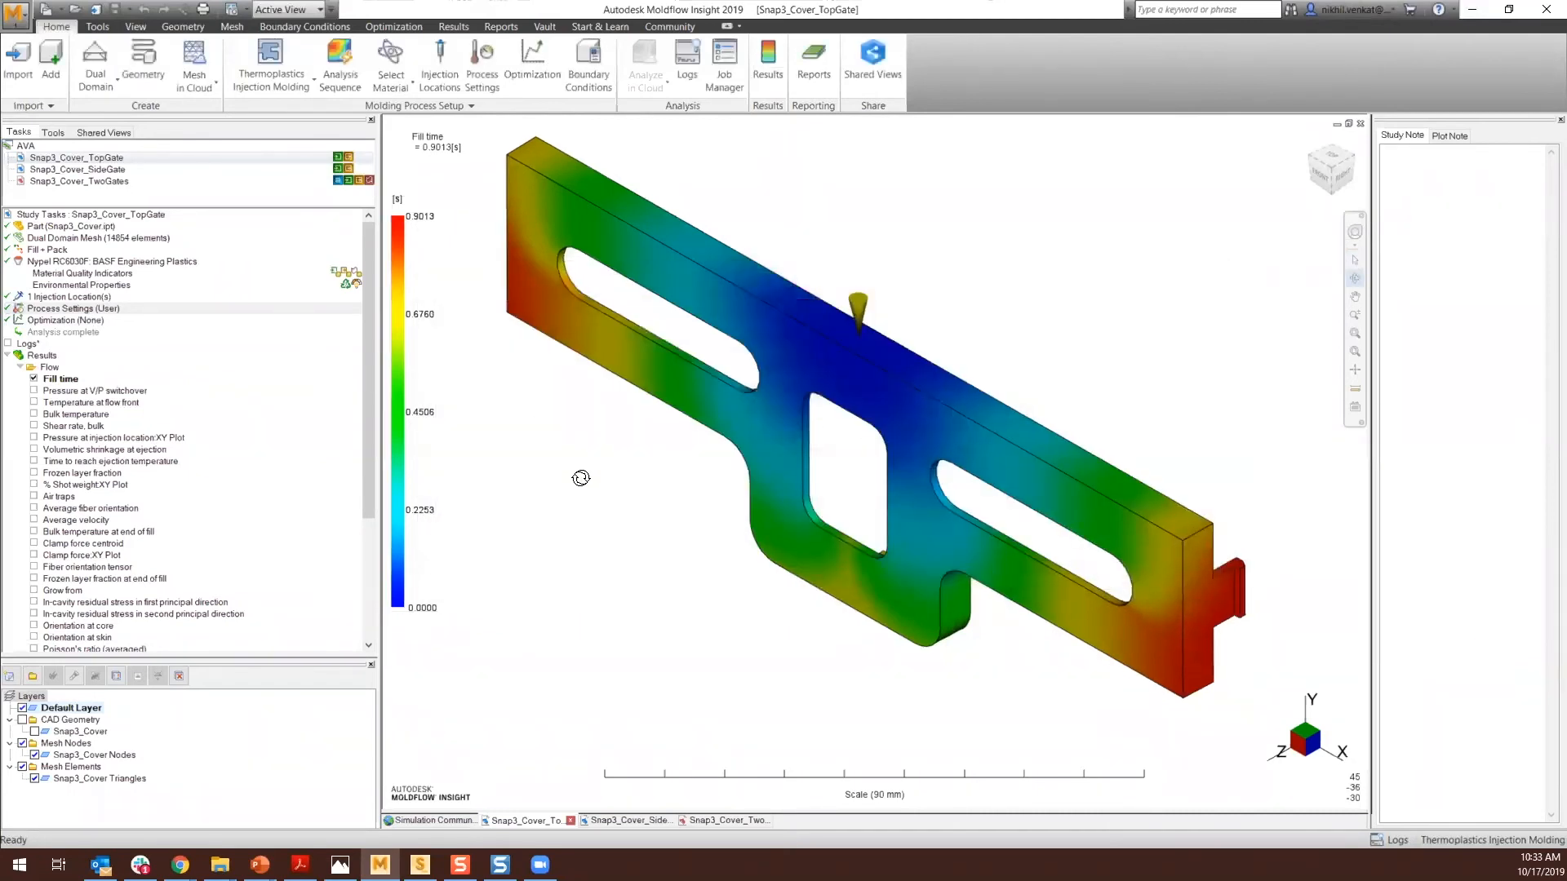